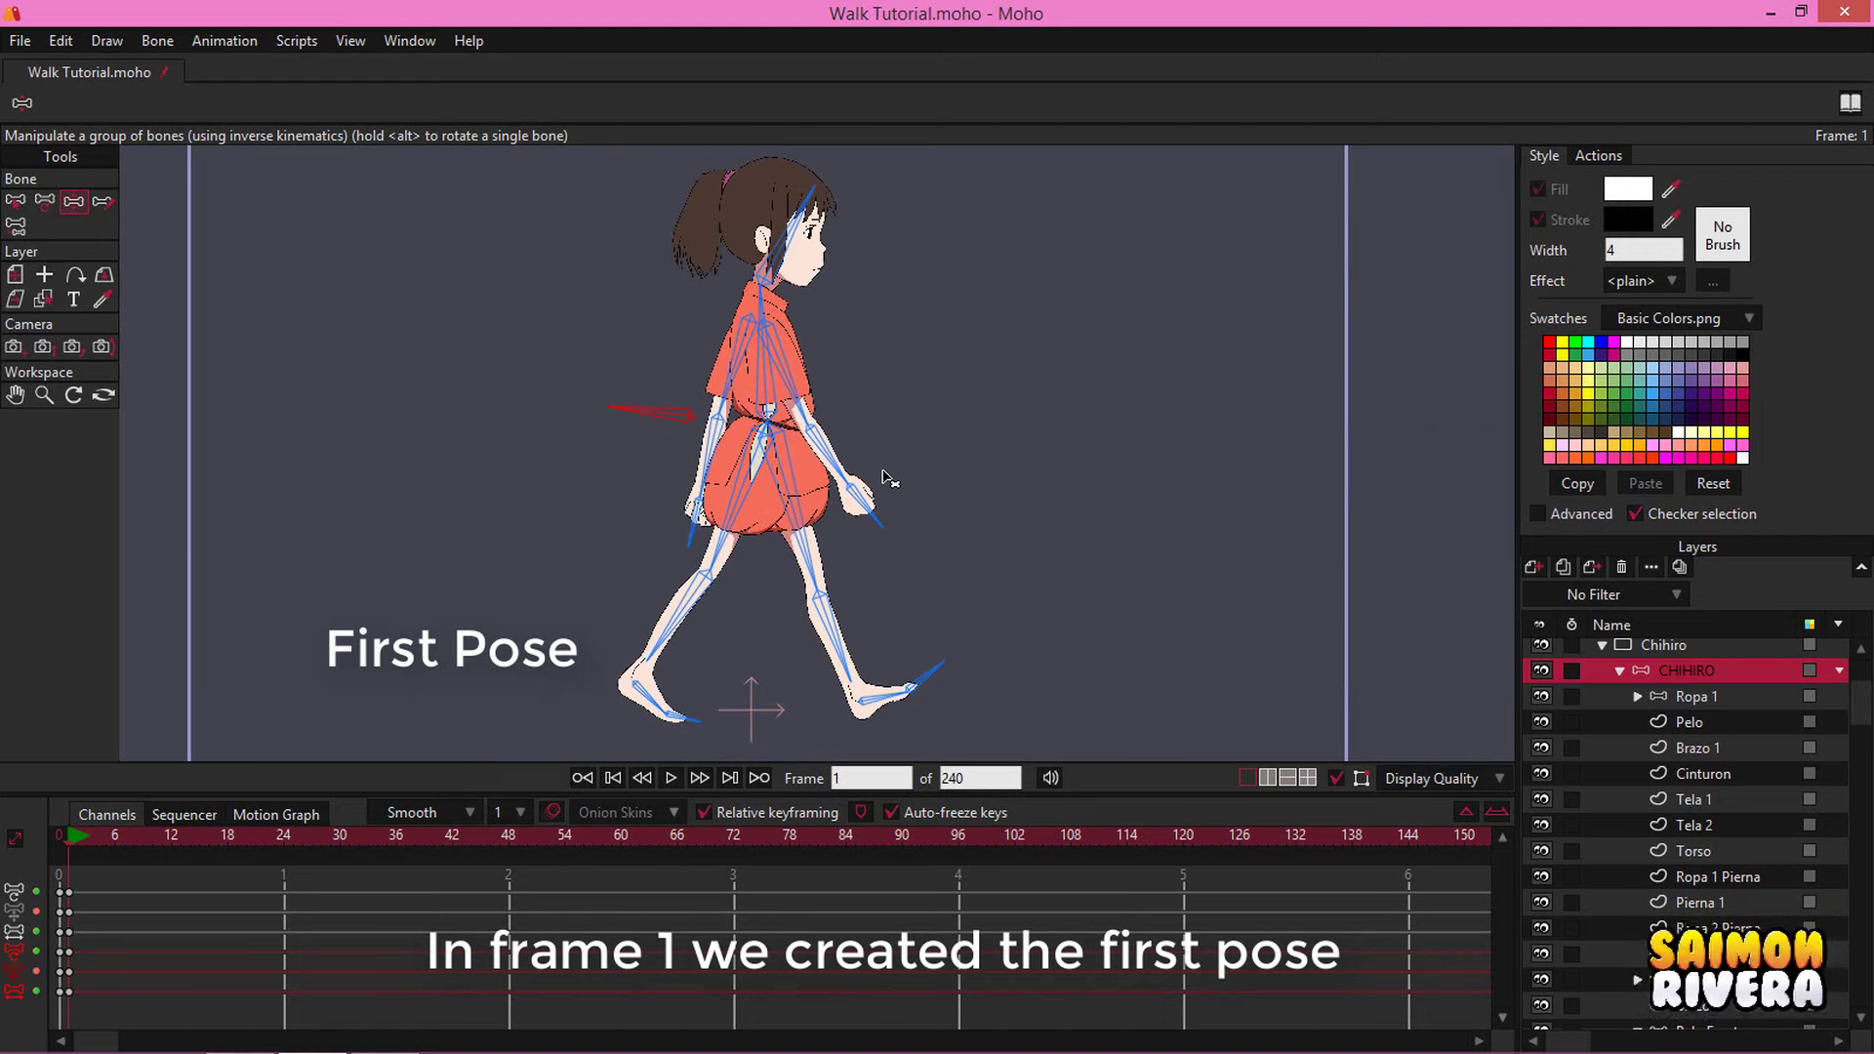
At frame 12, start the reversed pose by switching the arms and swinging the rear leg forward over the front leg
click(179, 837)
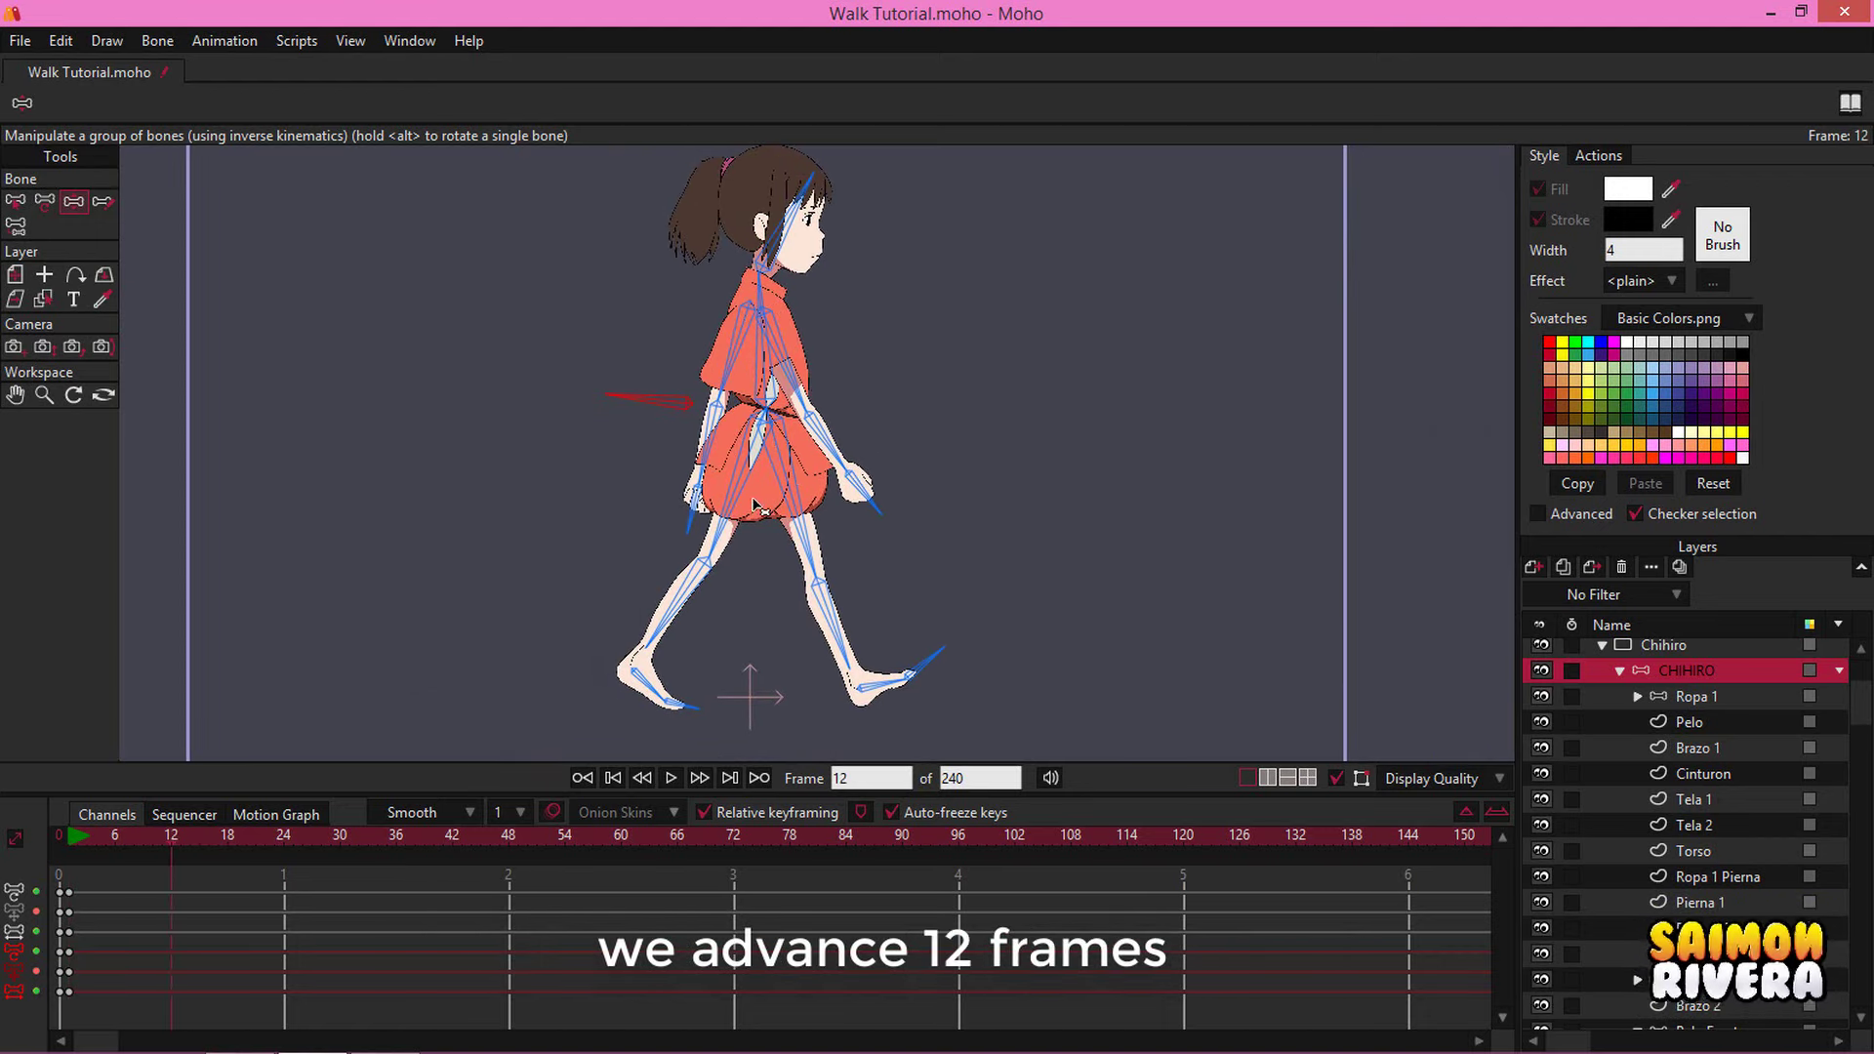
mouse_move(783, 362)
mouse_down()
mouse_move(734, 372)
mouse_move(760, 352)
mouse_up()
drag(735, 507, 802, 527)
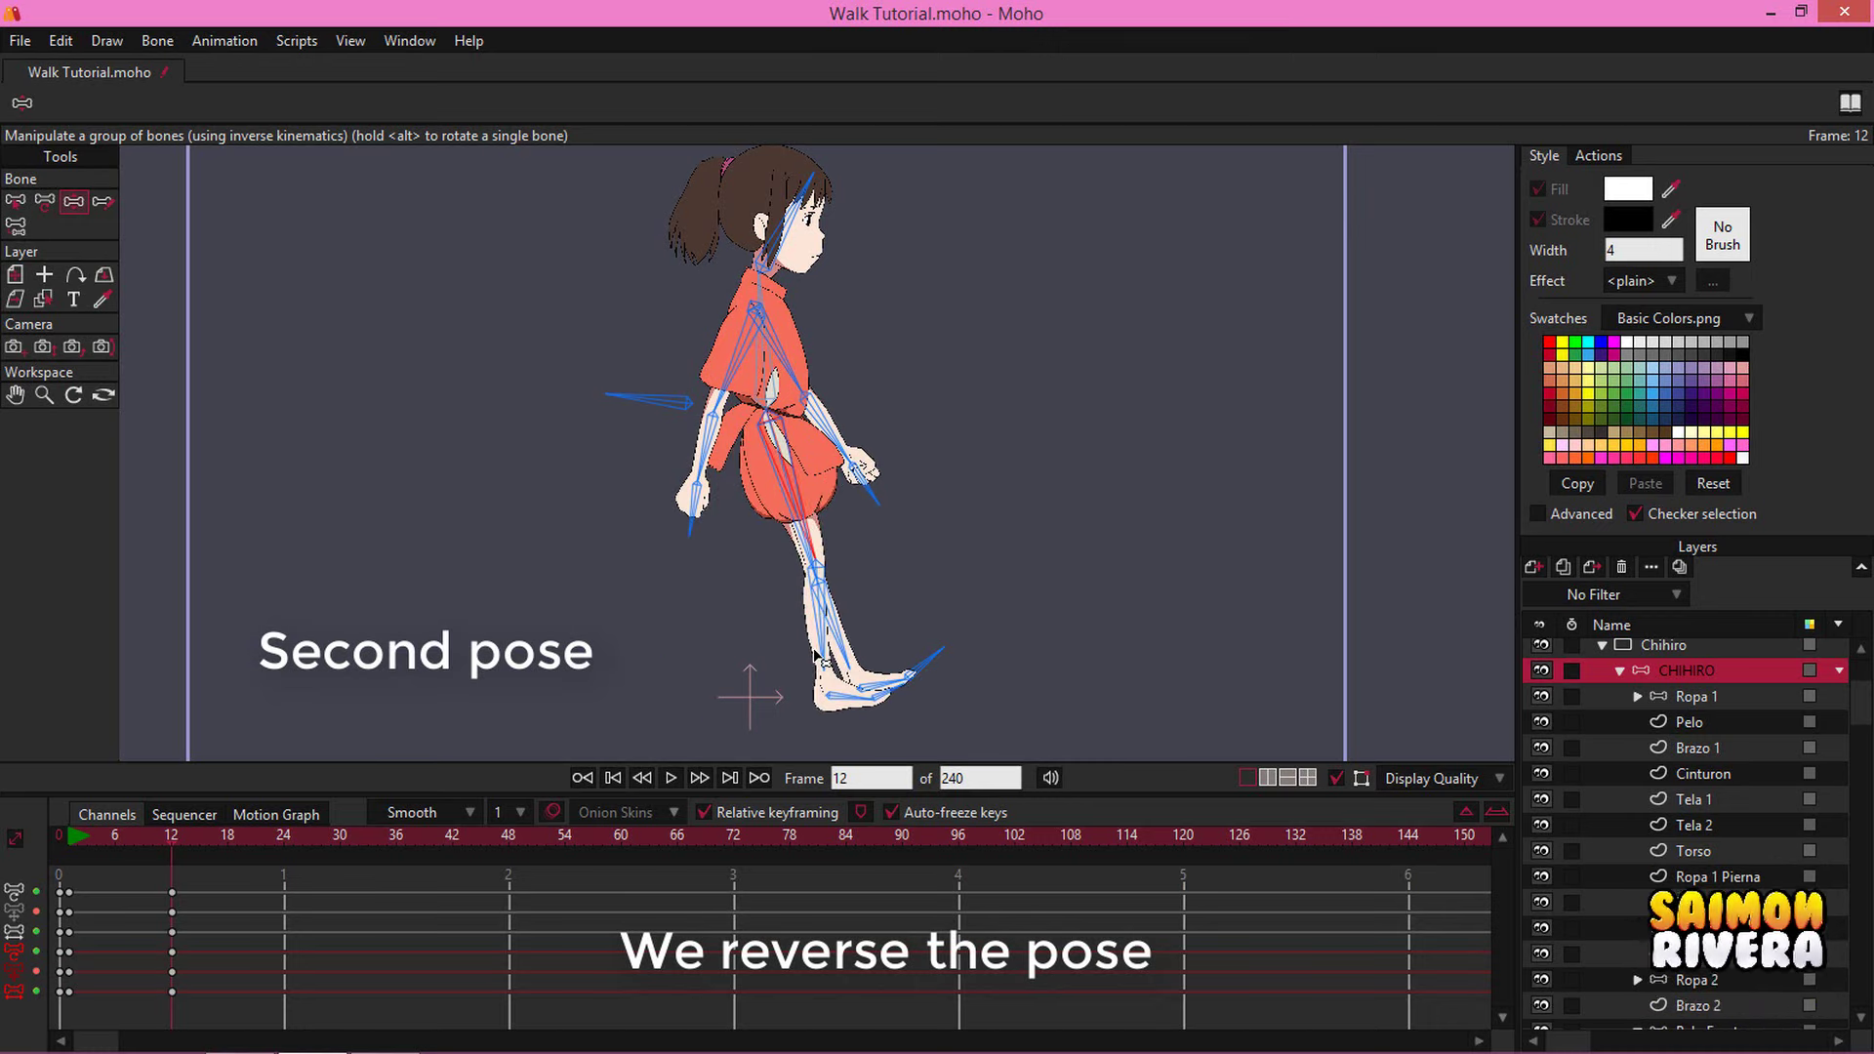
drag(815, 653, 841, 661)
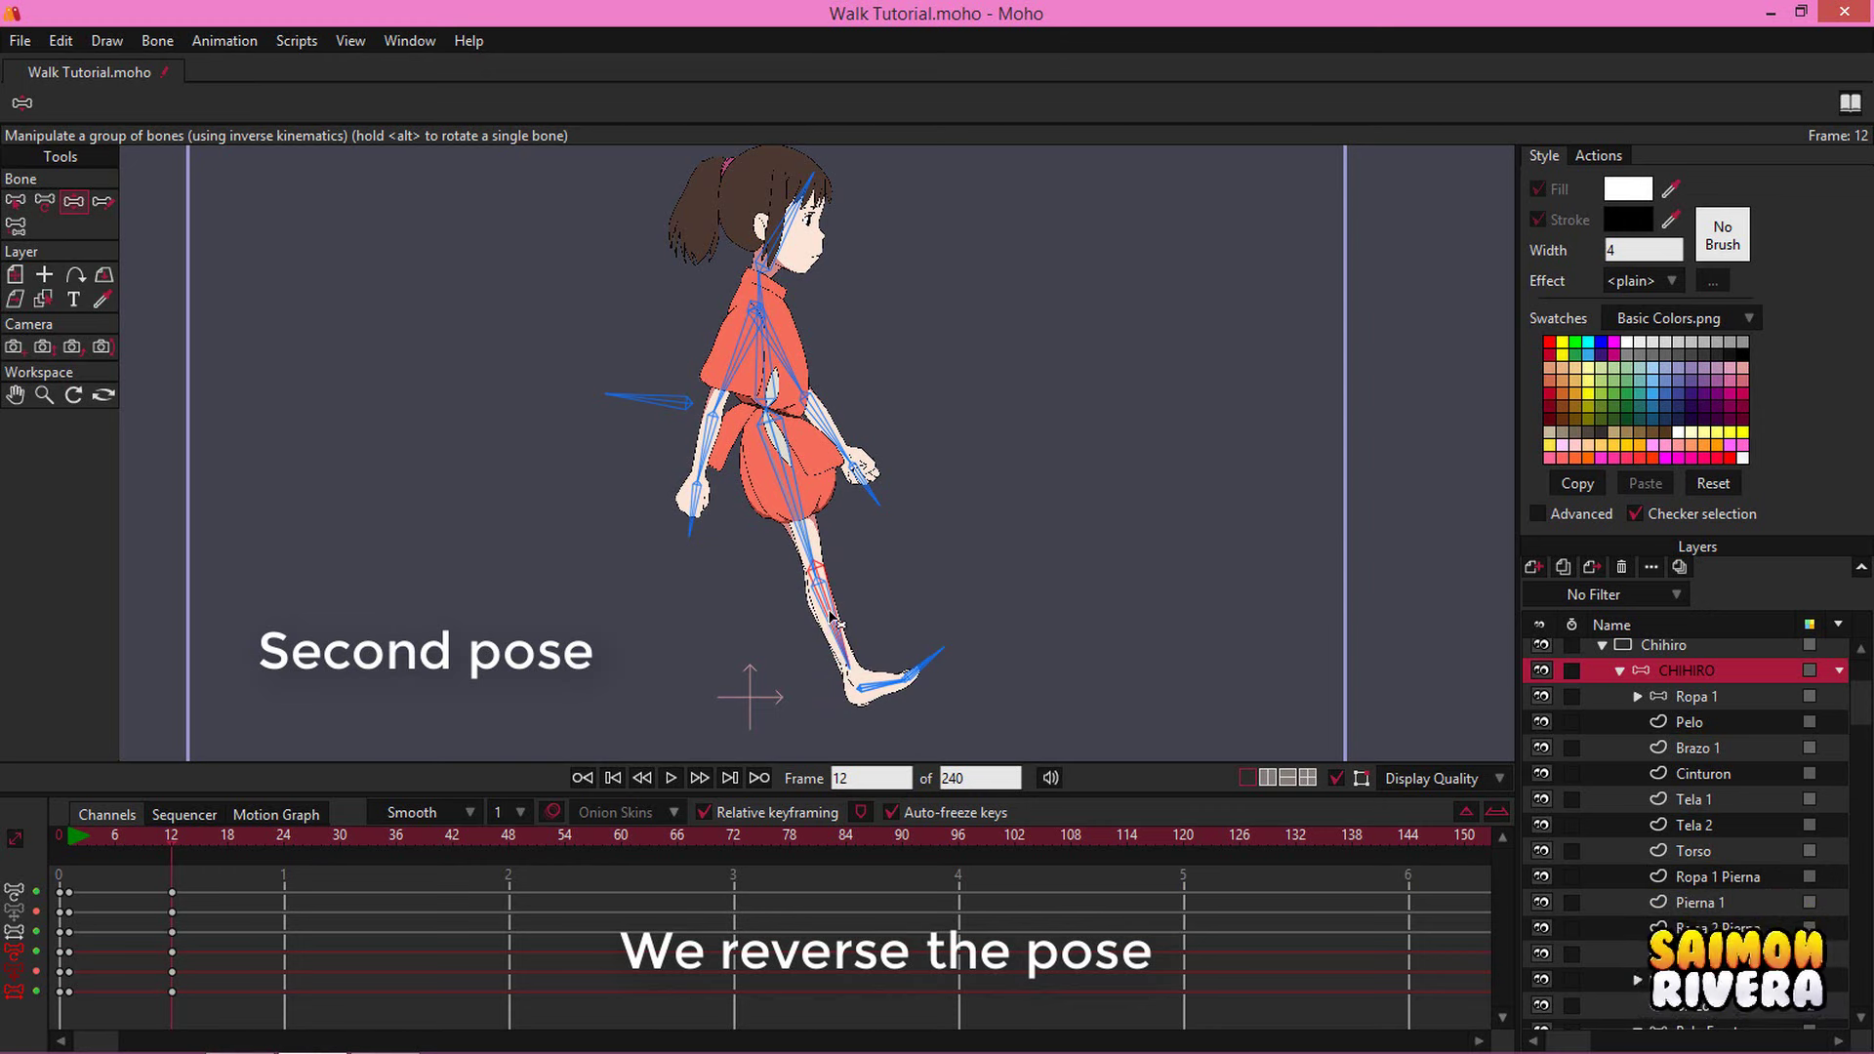
Swing the other leg back and adjust its shin, the front foot and the toes to complete the reversed stride at frame 12
scroll(828, 613, up, 4)
drag(807, 600, 425, 695)
drag(543, 638, 691, 448)
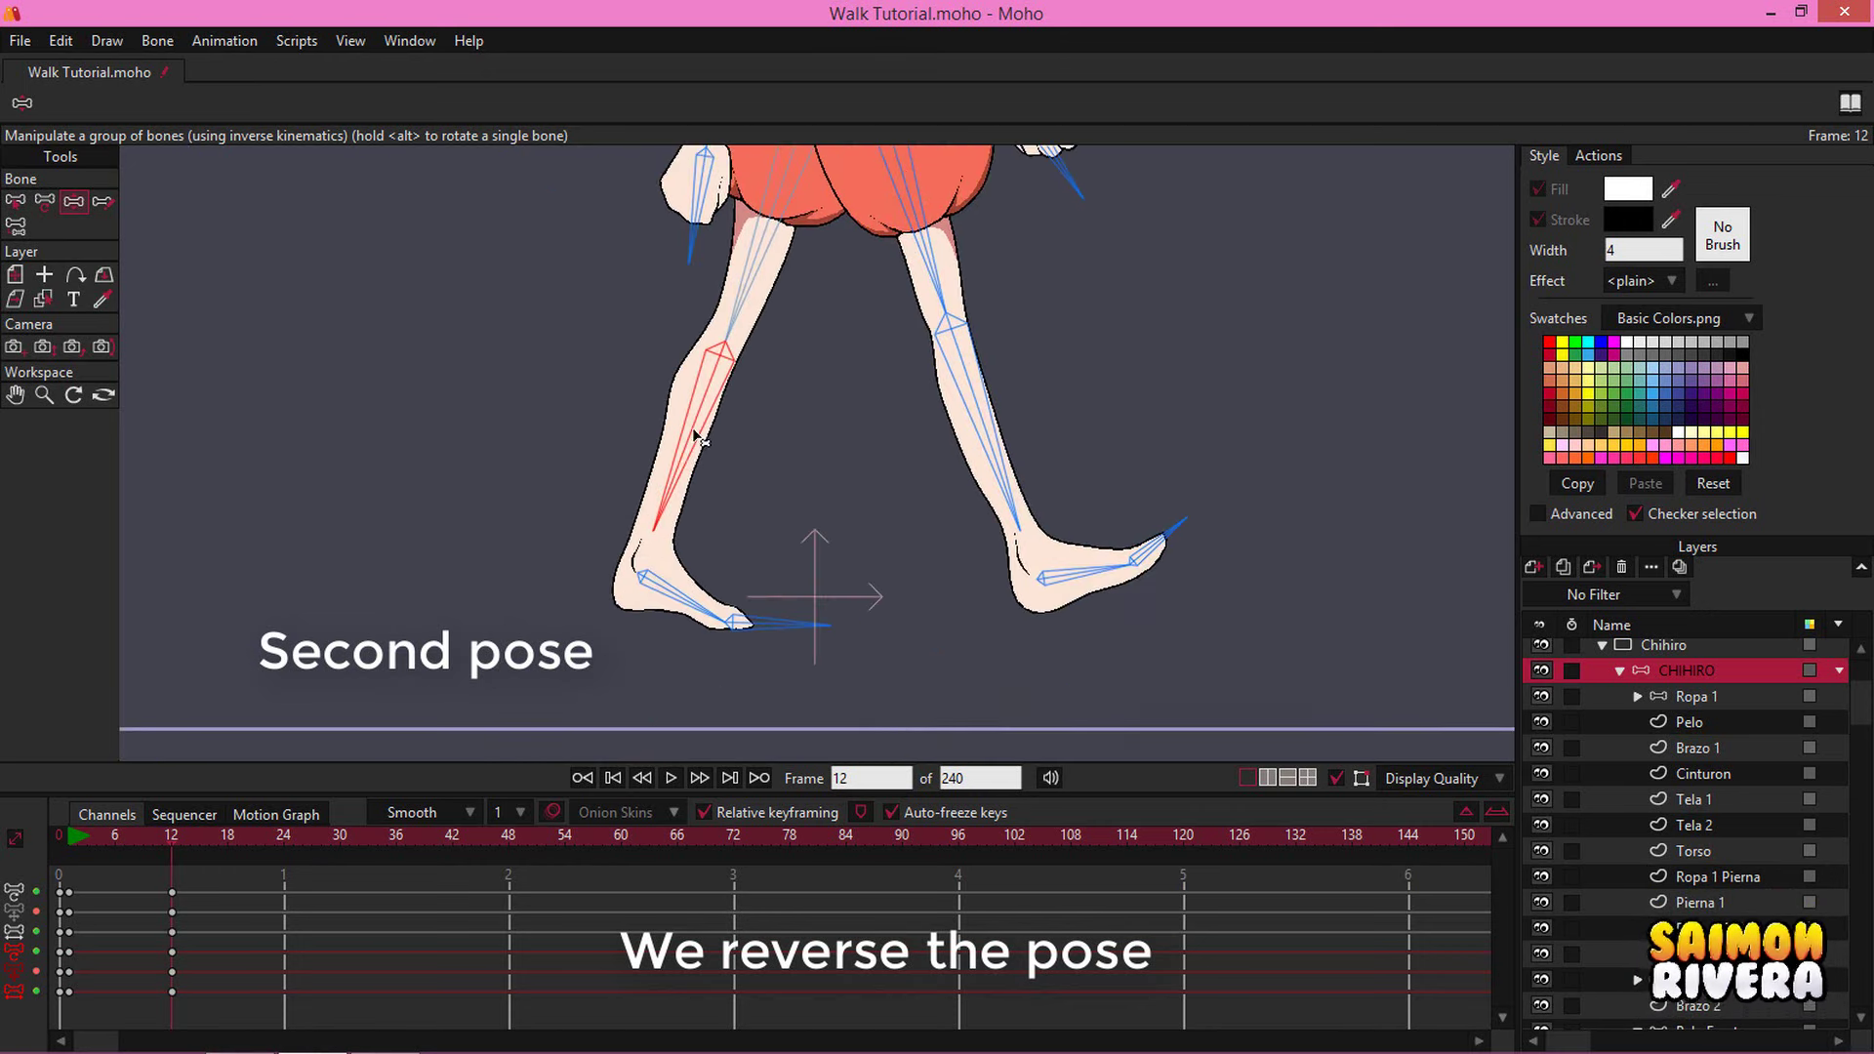
drag(996, 607, 930, 702)
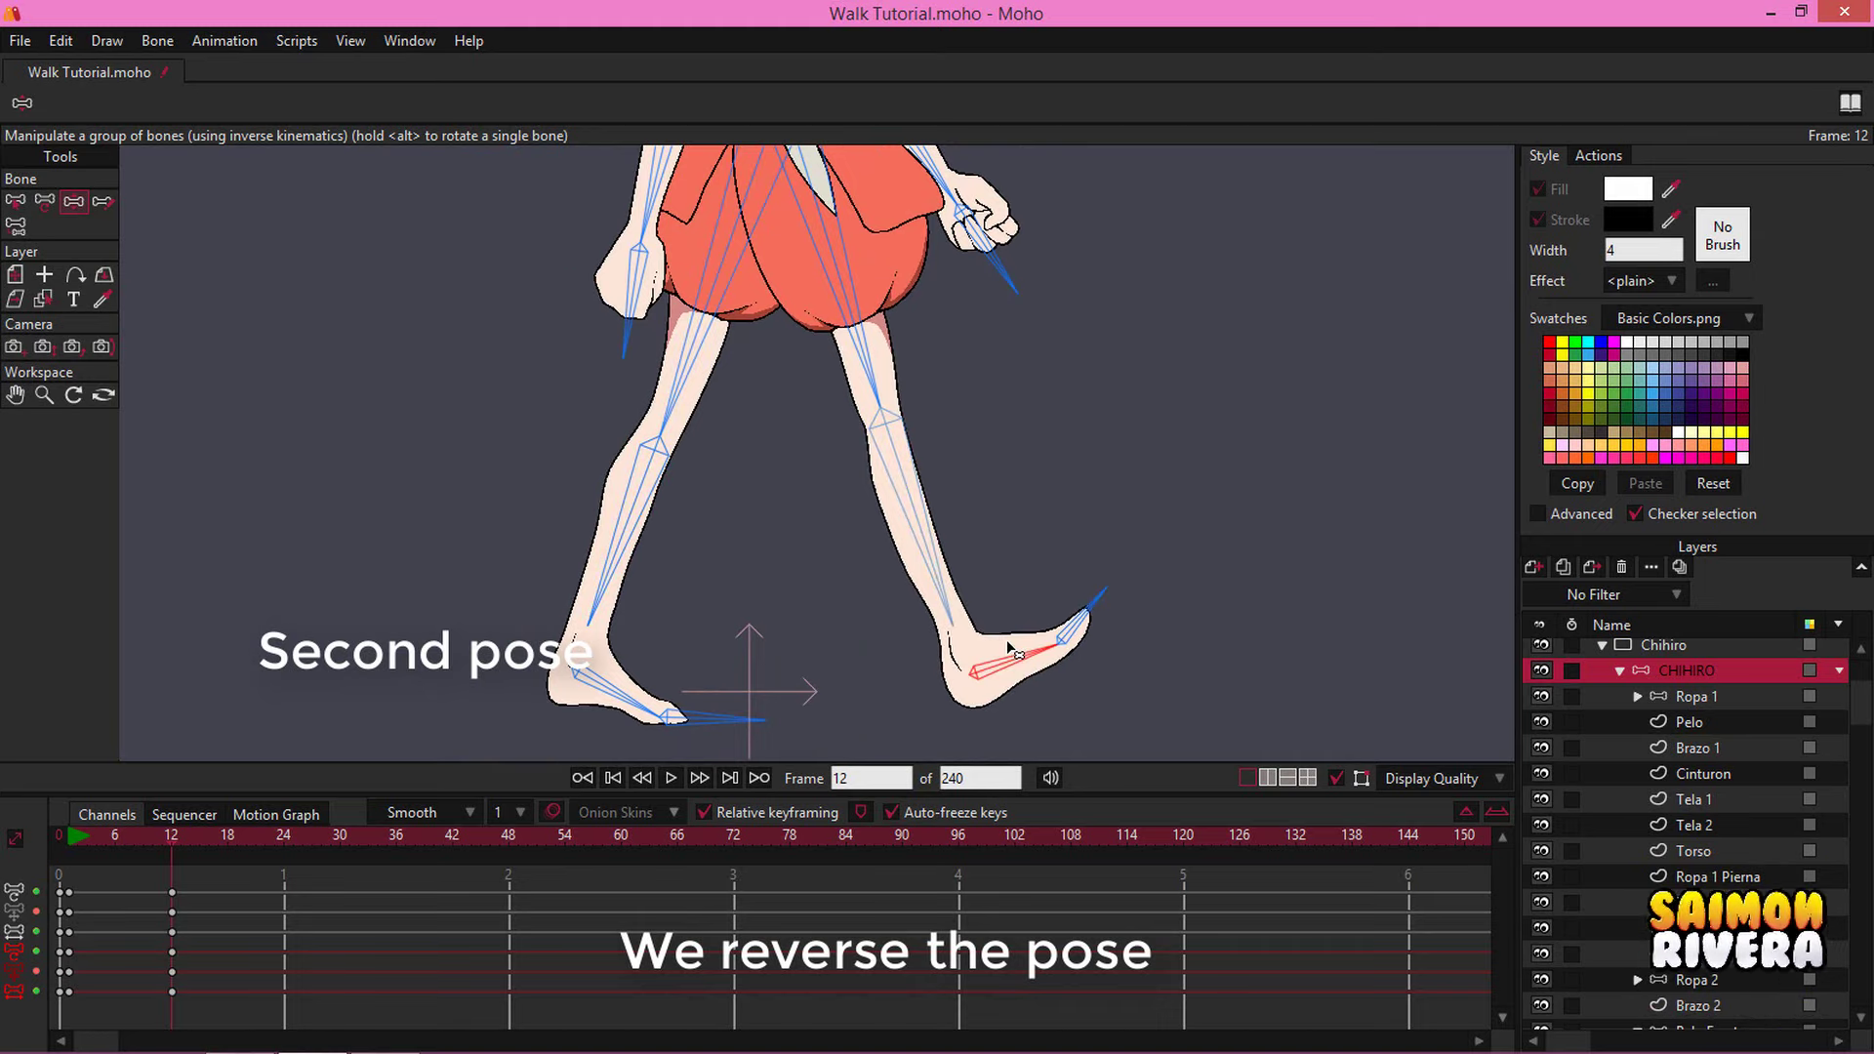
drag(1101, 607, 1109, 613)
click(722, 691)
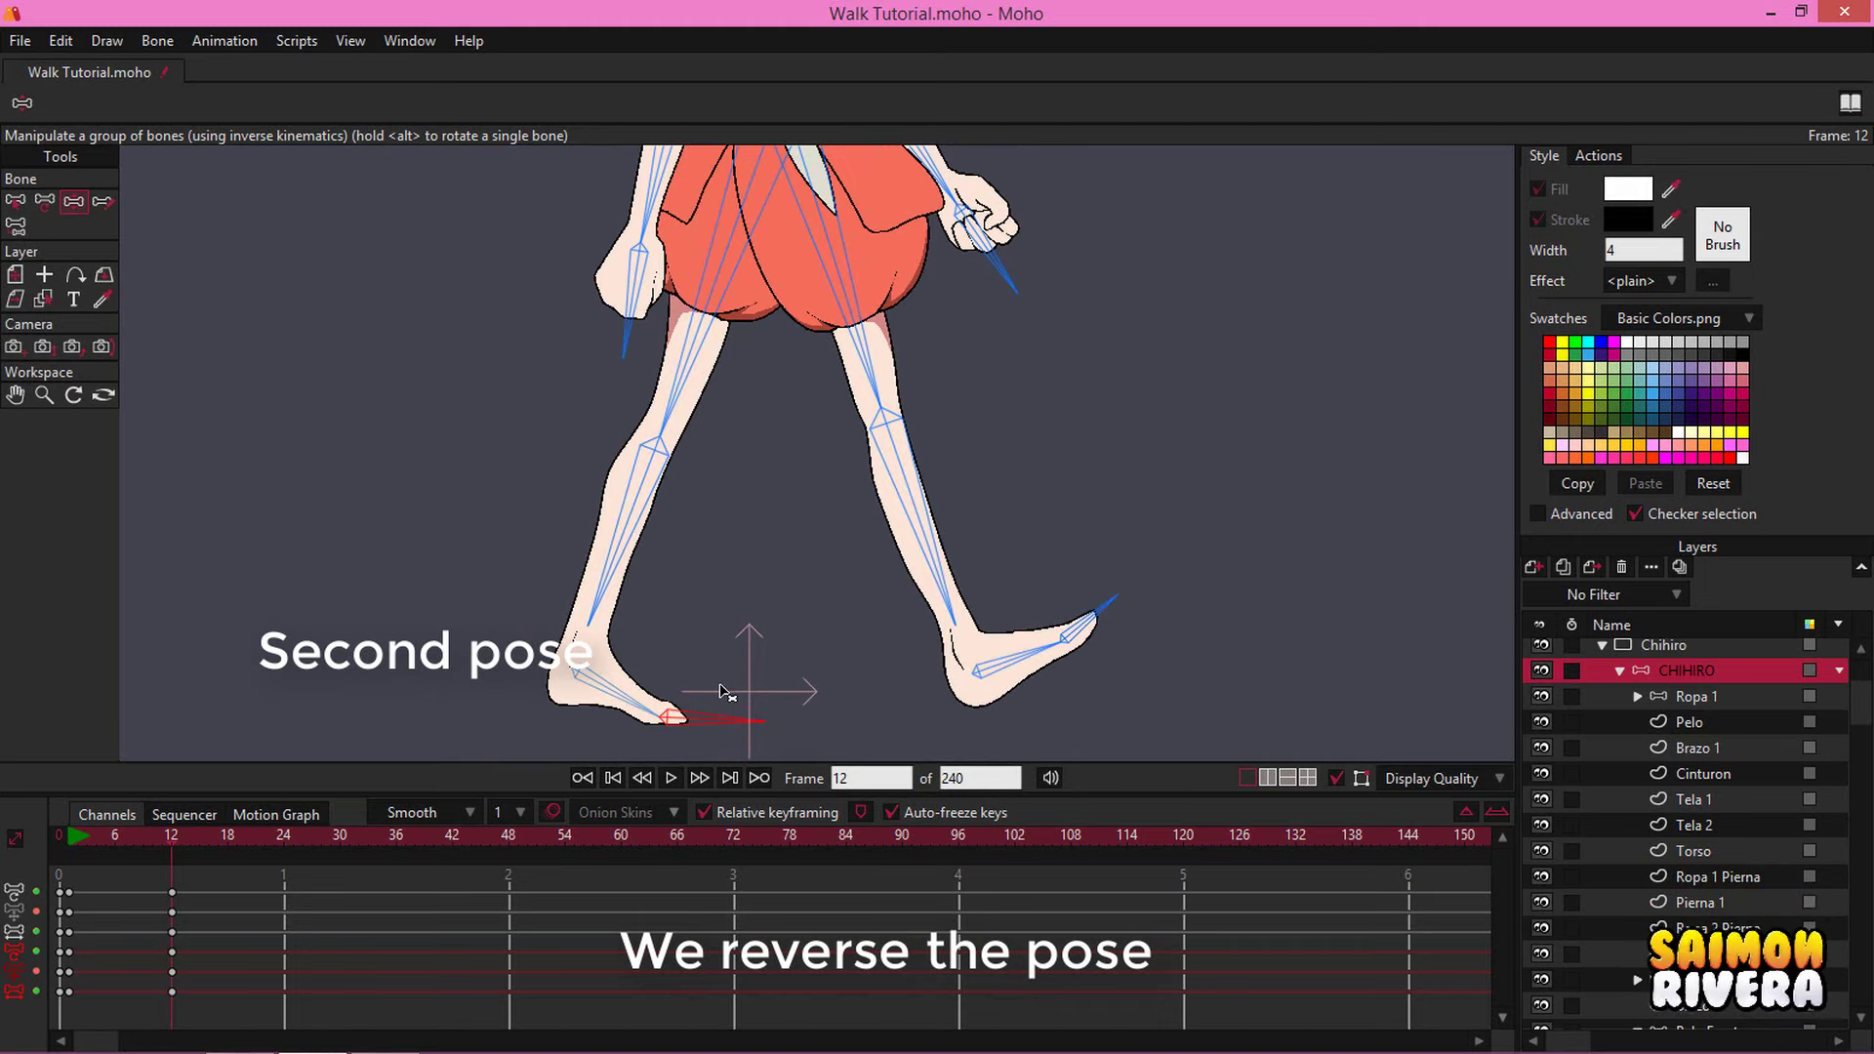
scroll(925, 539, down, 2)
drag(929, 395, 930, 620)
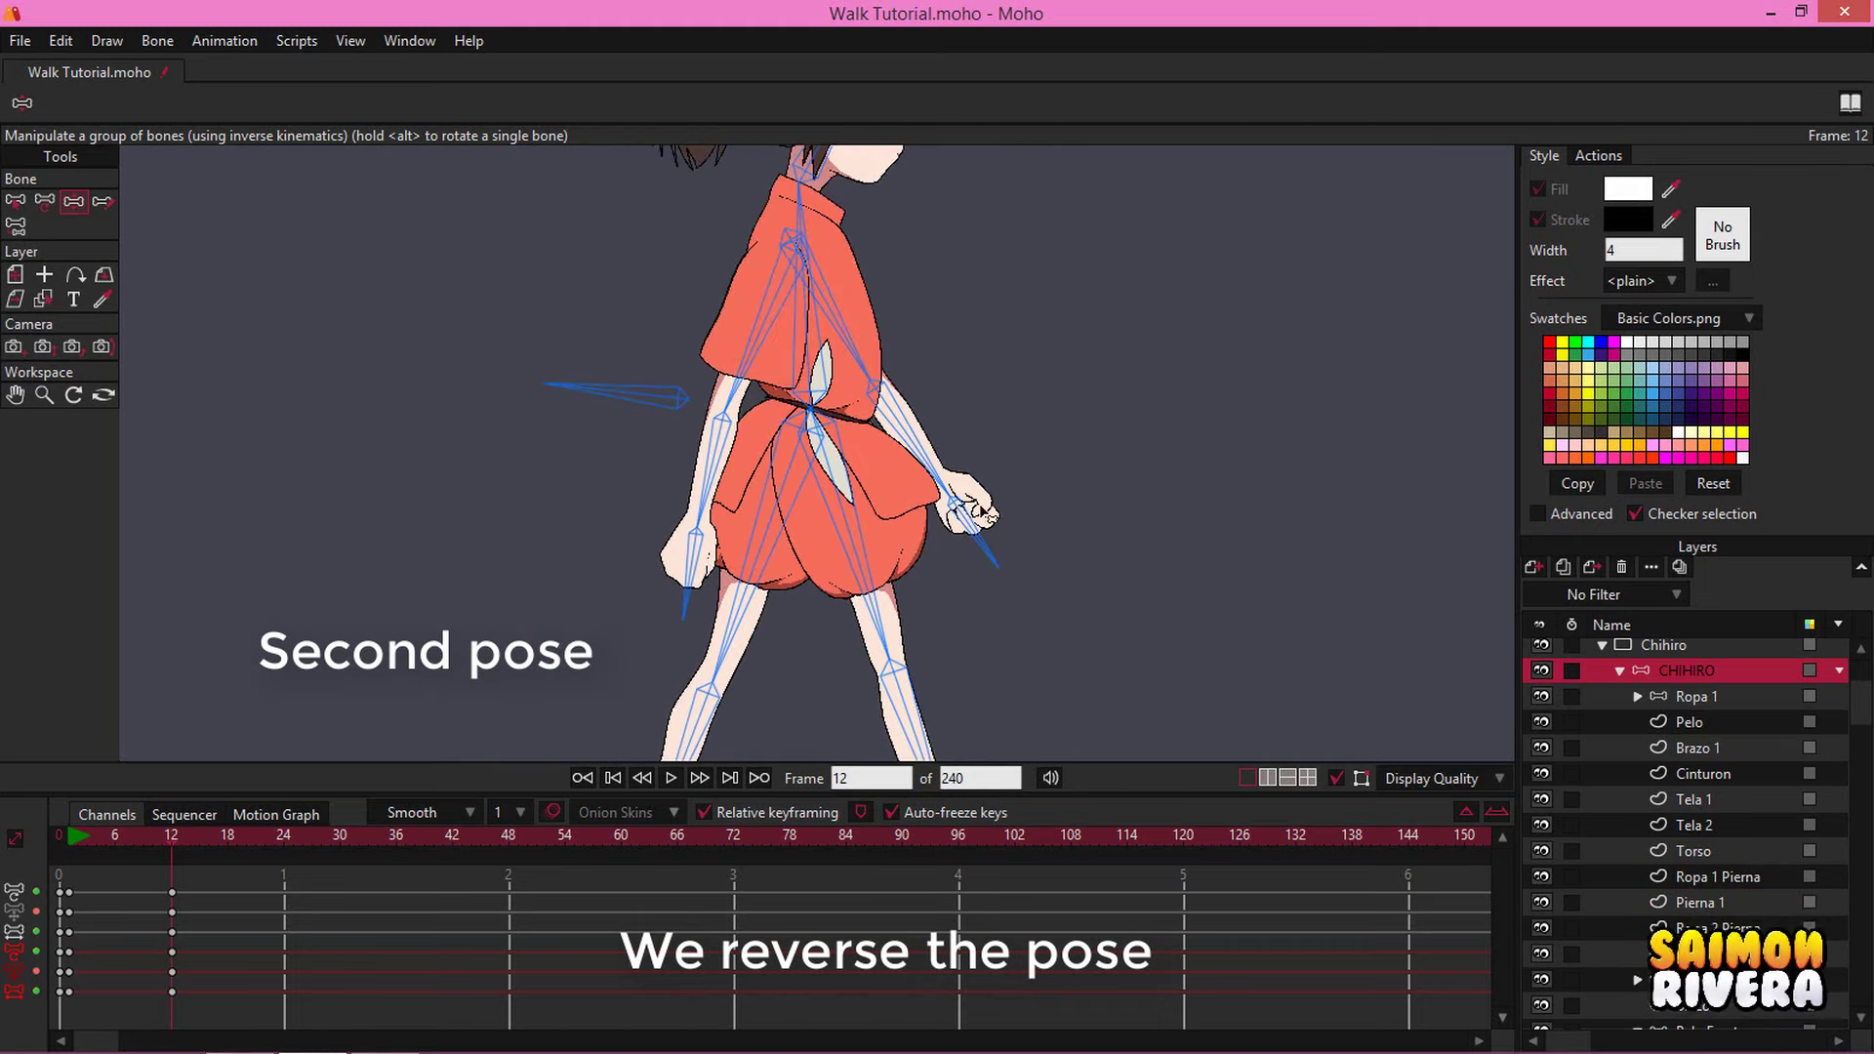
drag(980, 507, 1016, 488)
drag(792, 612, 785, 612)
drag(934, 502, 911, 576)
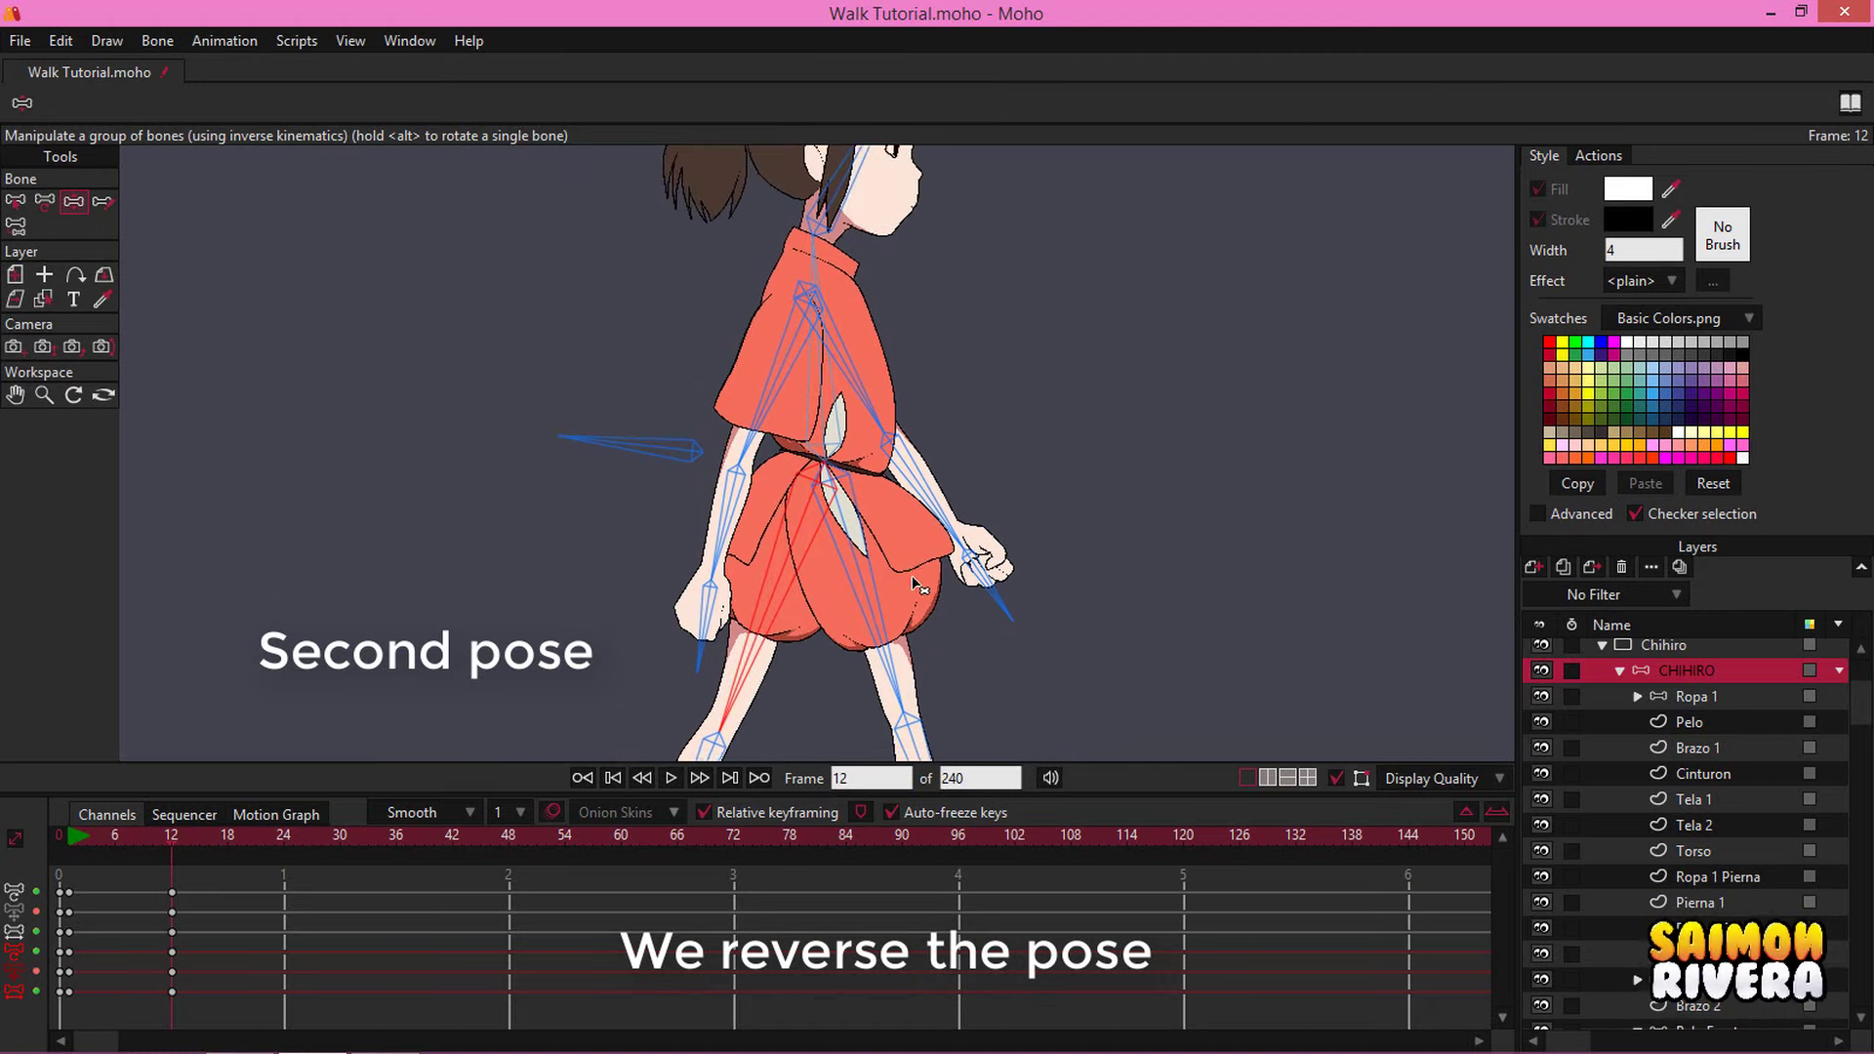
scroll(917, 586, down, 3)
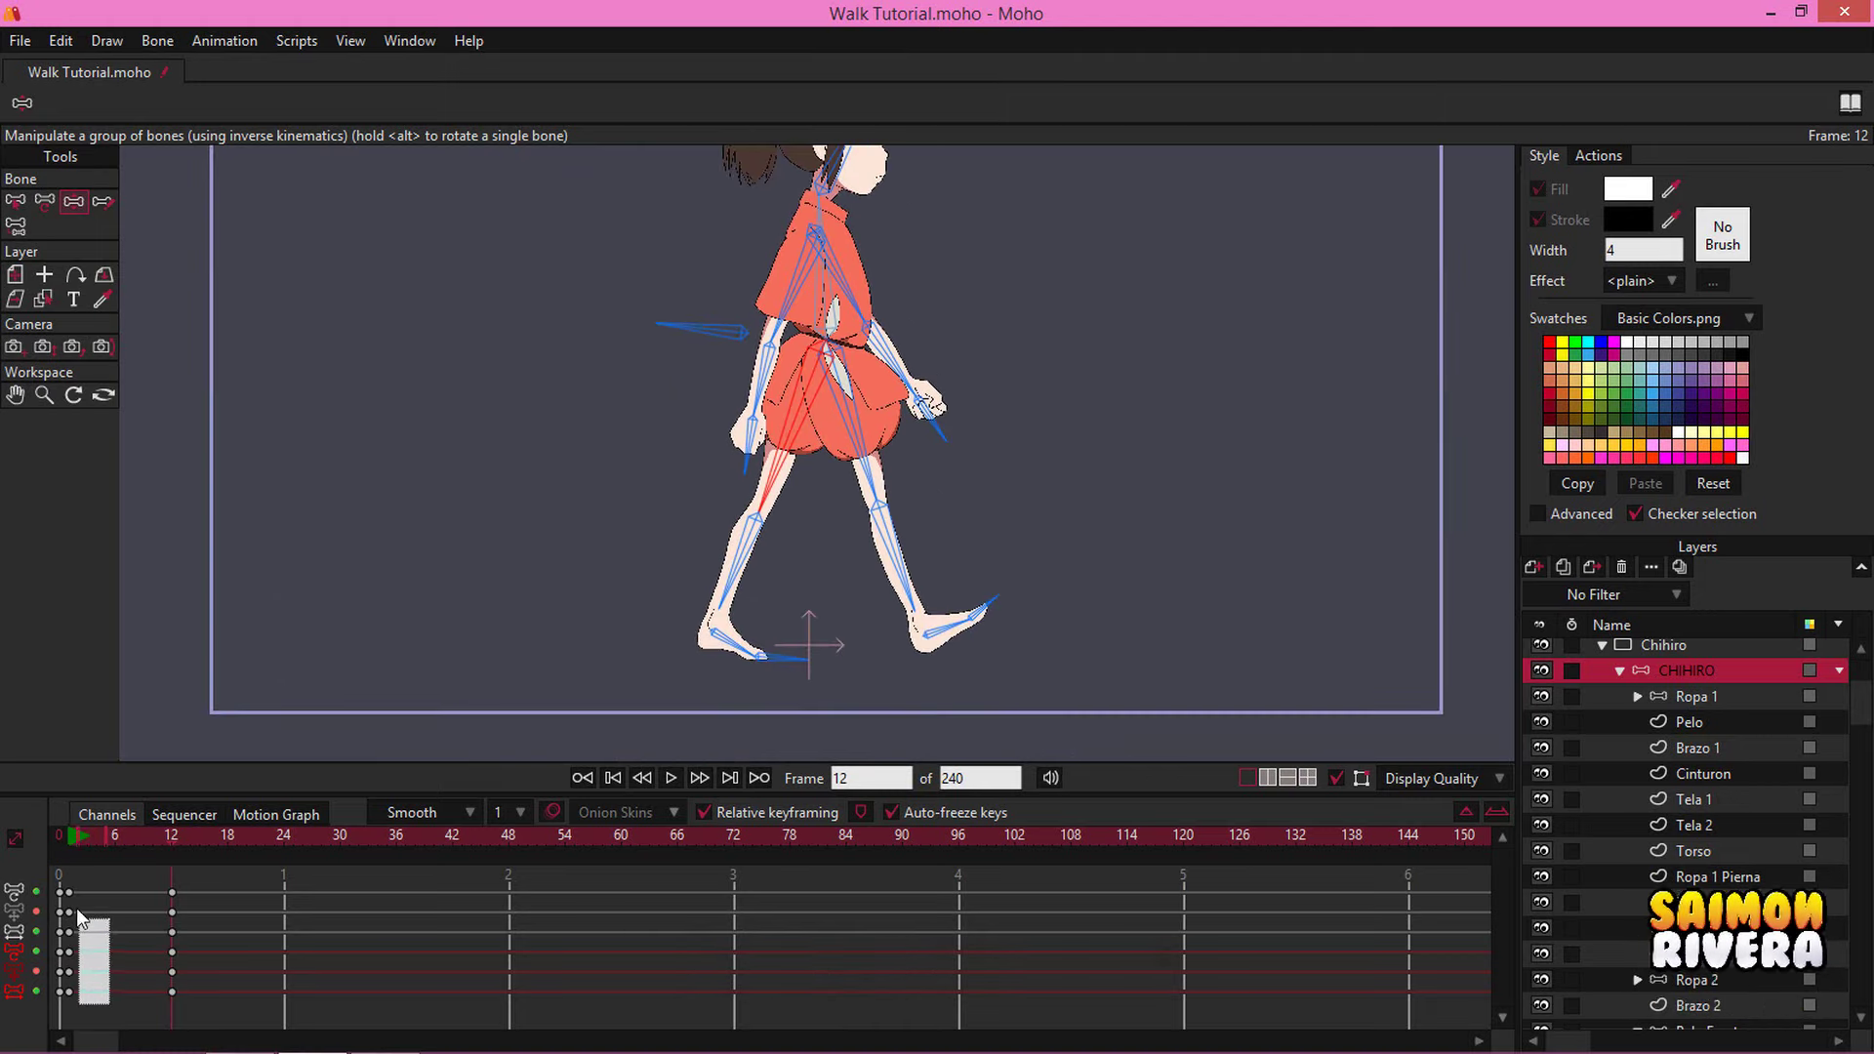
Copy the first pose's keyframes on all bone channels at frame 1 and paste them at frame 24
drag(72, 886, 90, 886)
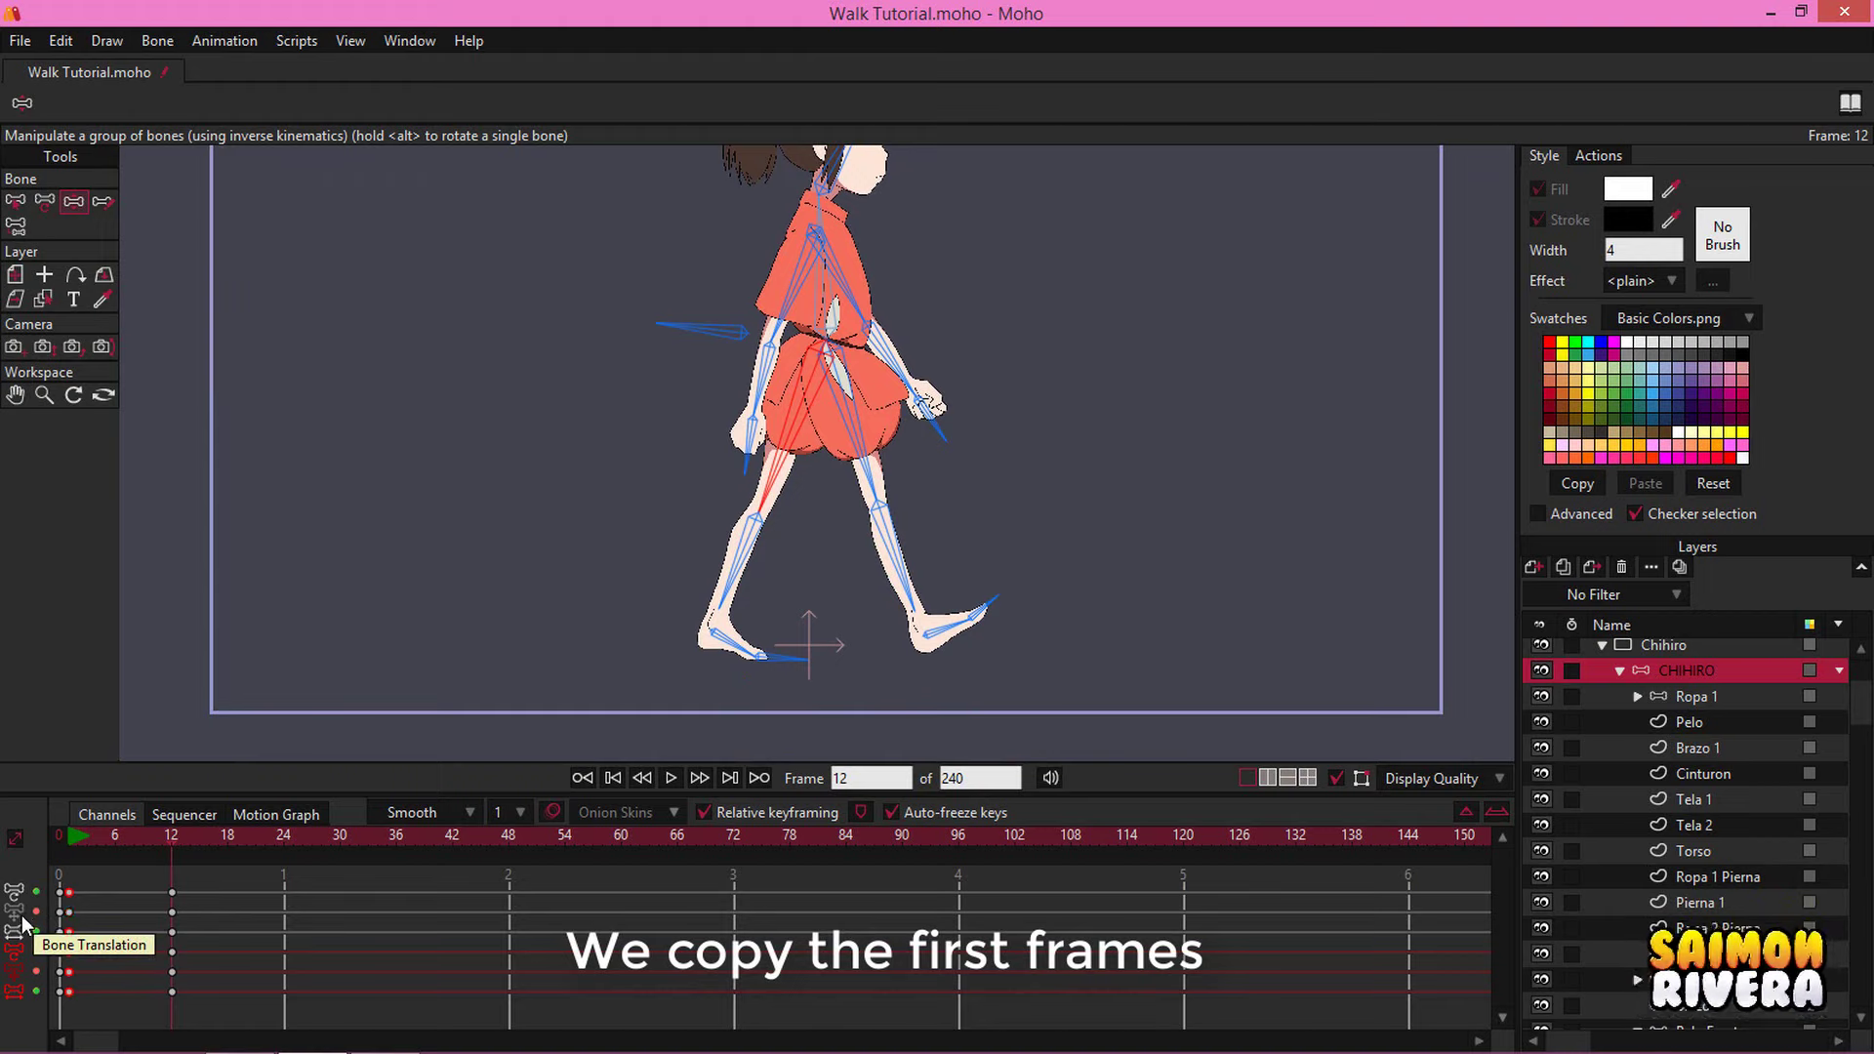
key(ctrl+c)
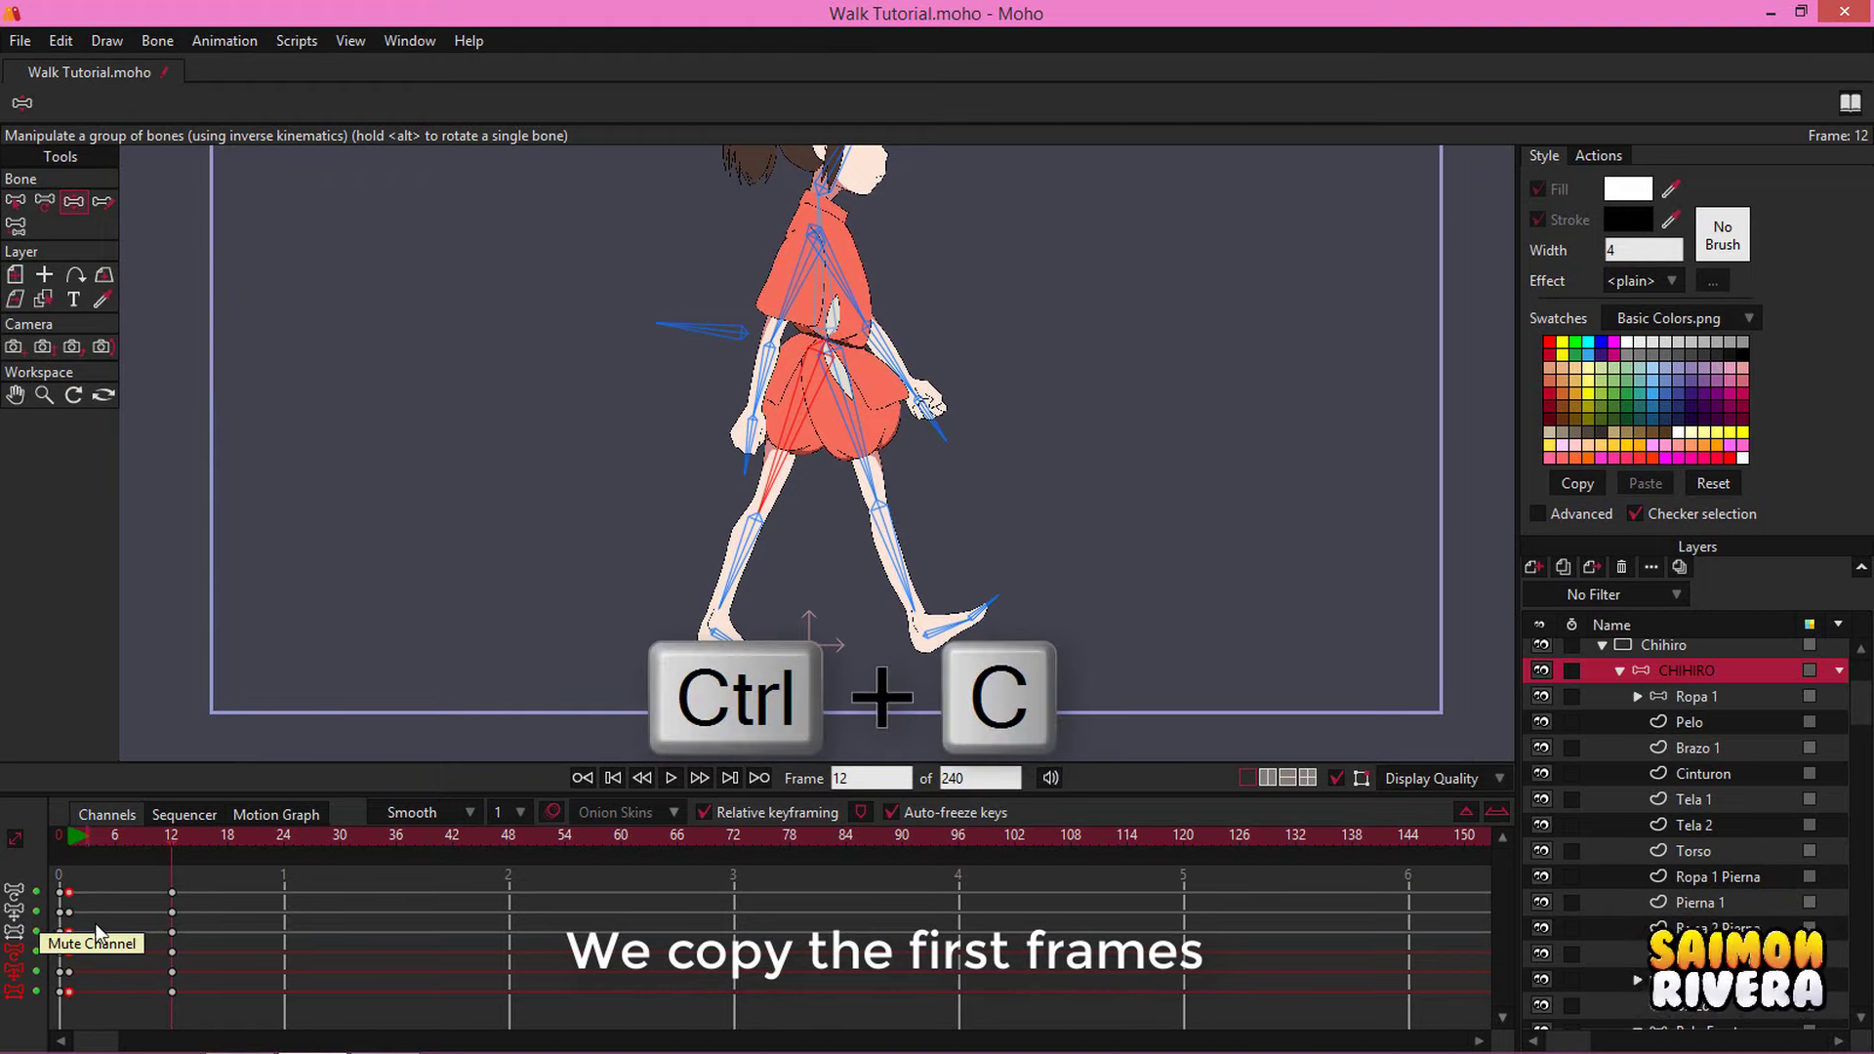
drag(71, 893, 68, 890)
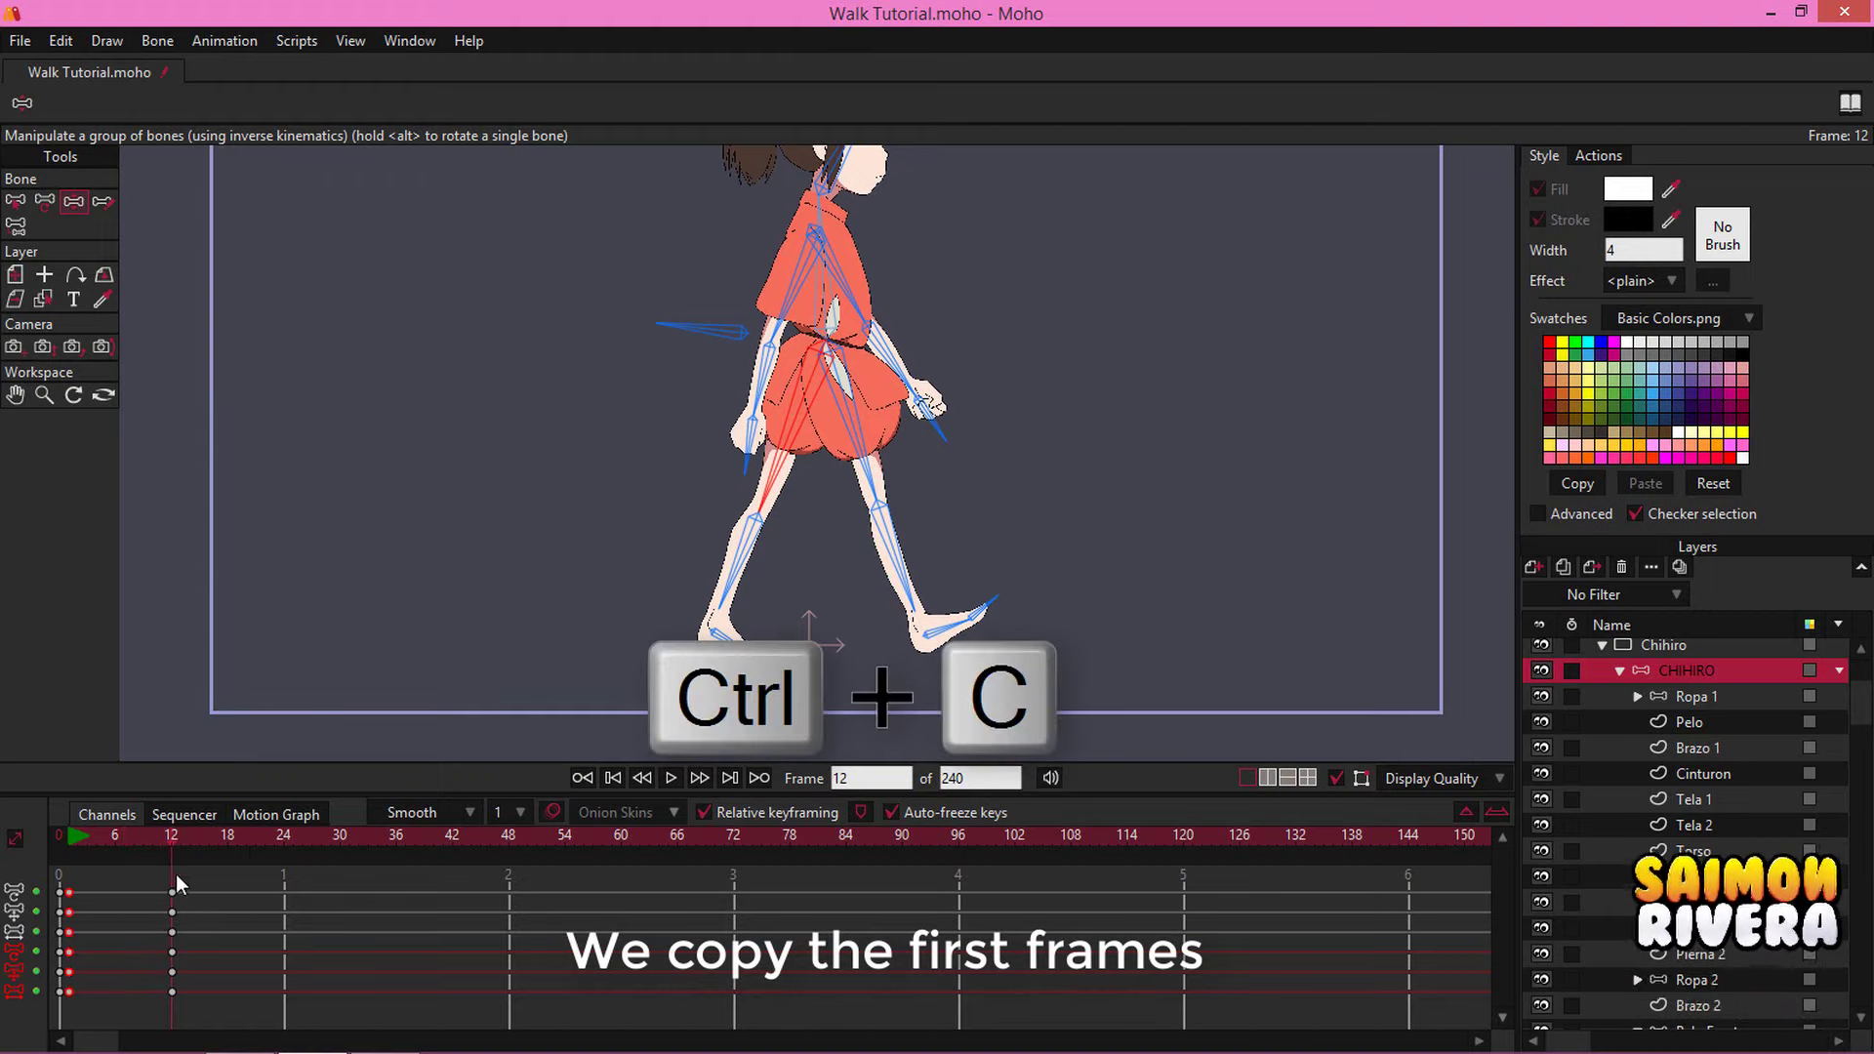
click(283, 835)
key(ctrl+v)
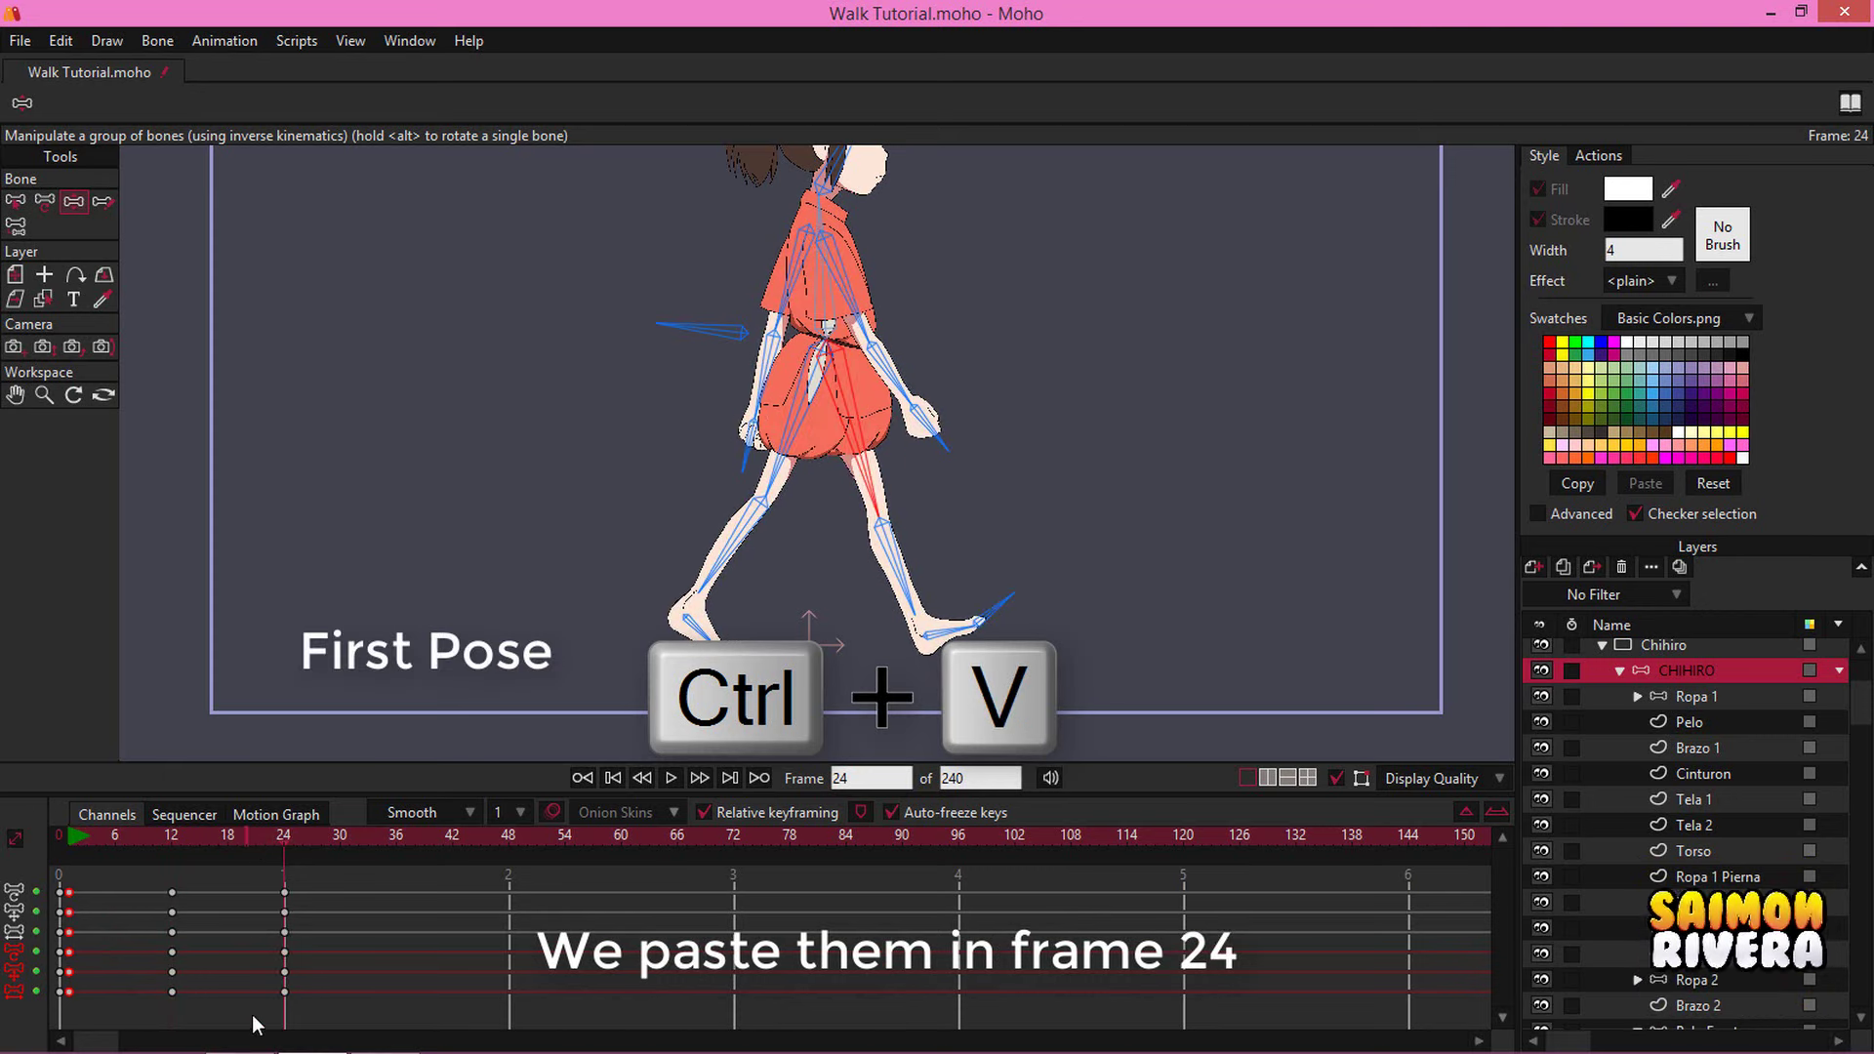
Apply Cycle interpolation to the keyframes at frame 24, looping them back to frame 2
right_click(285, 899)
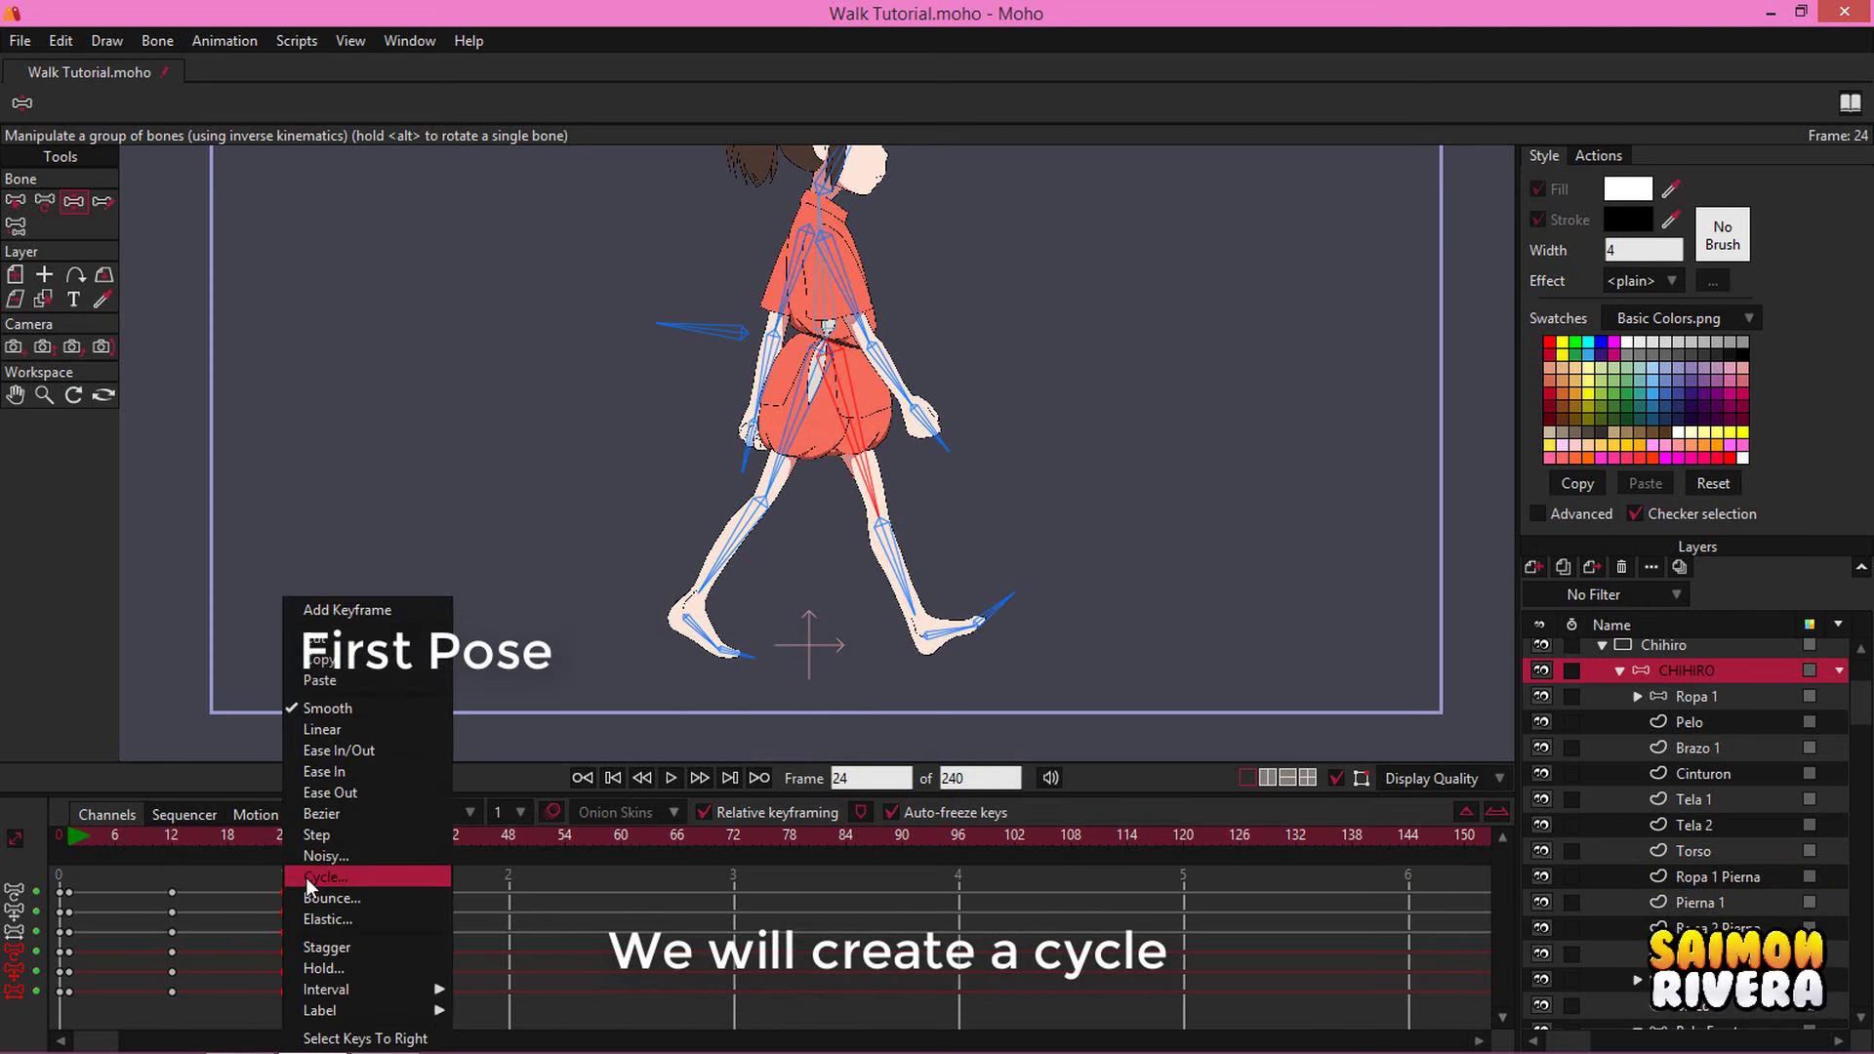
click(311, 881)
text(2)
click(1389, 217)
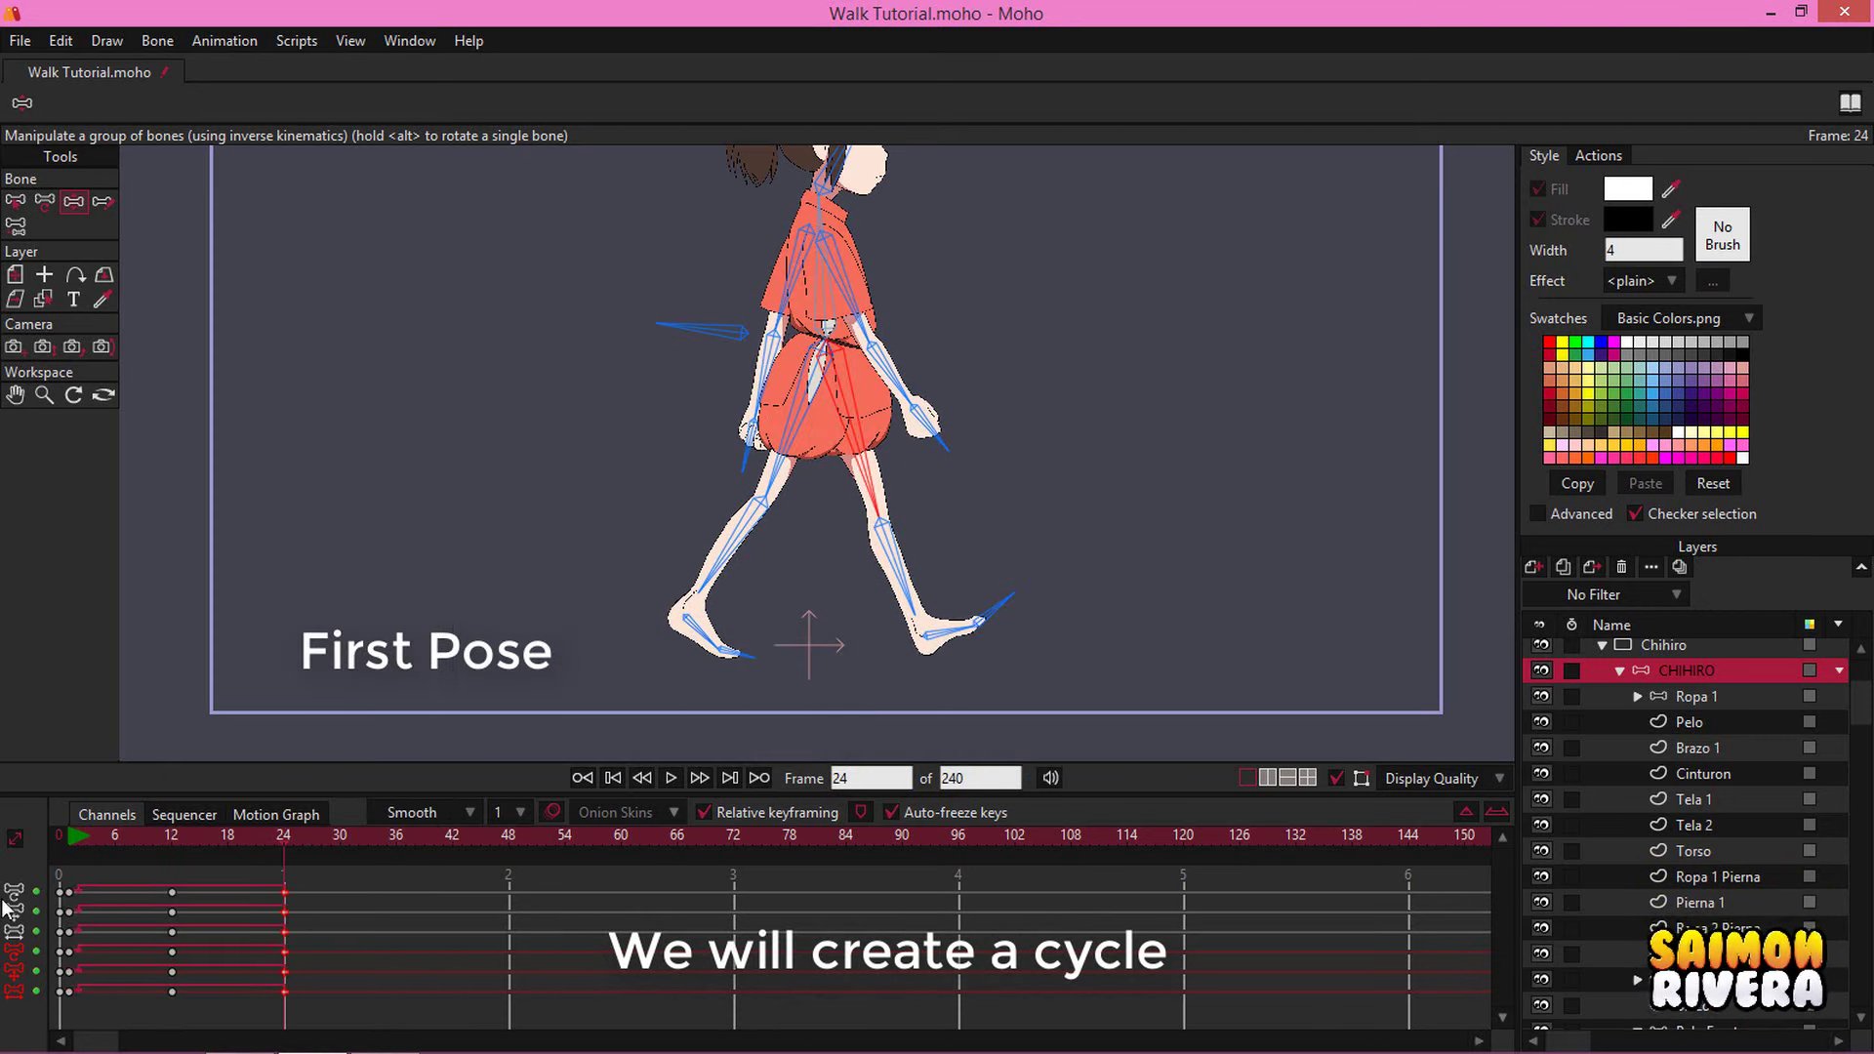
Play the walk cycle from the start to check the looping motion, then return to frame 0
click(613, 778)
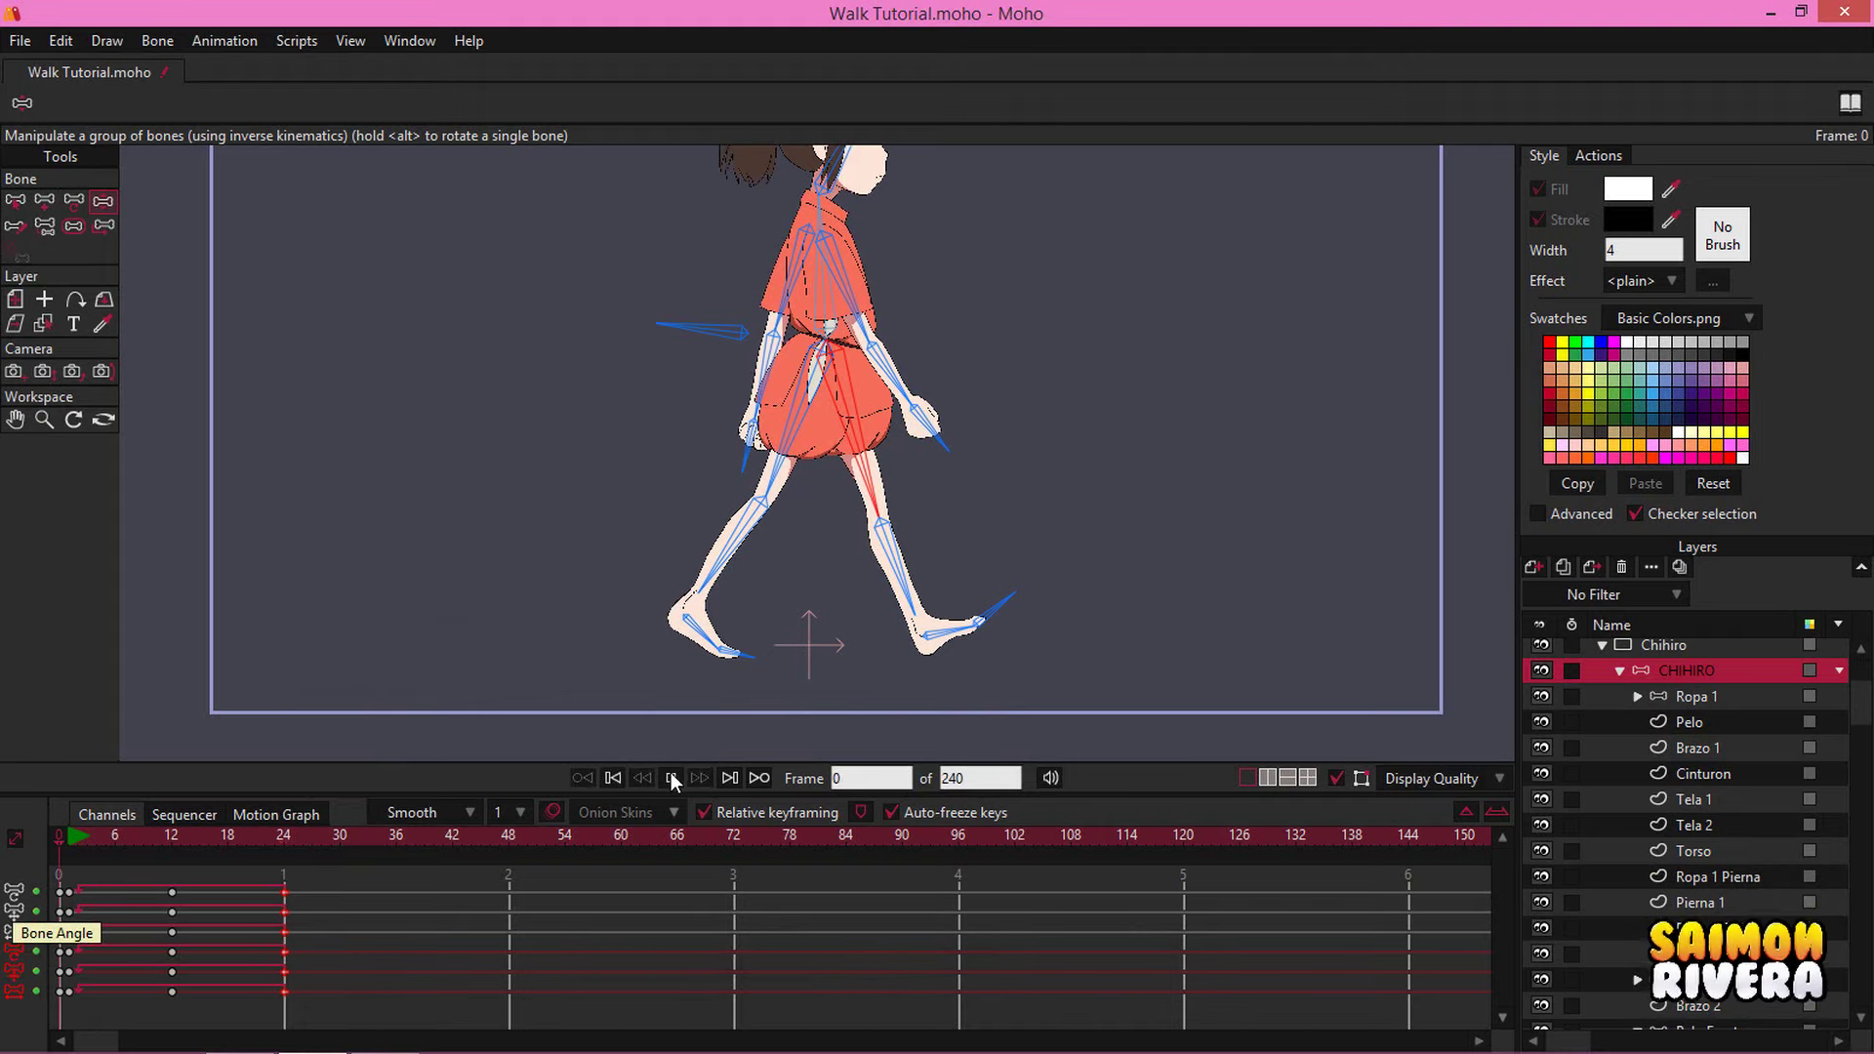
click(670, 775)
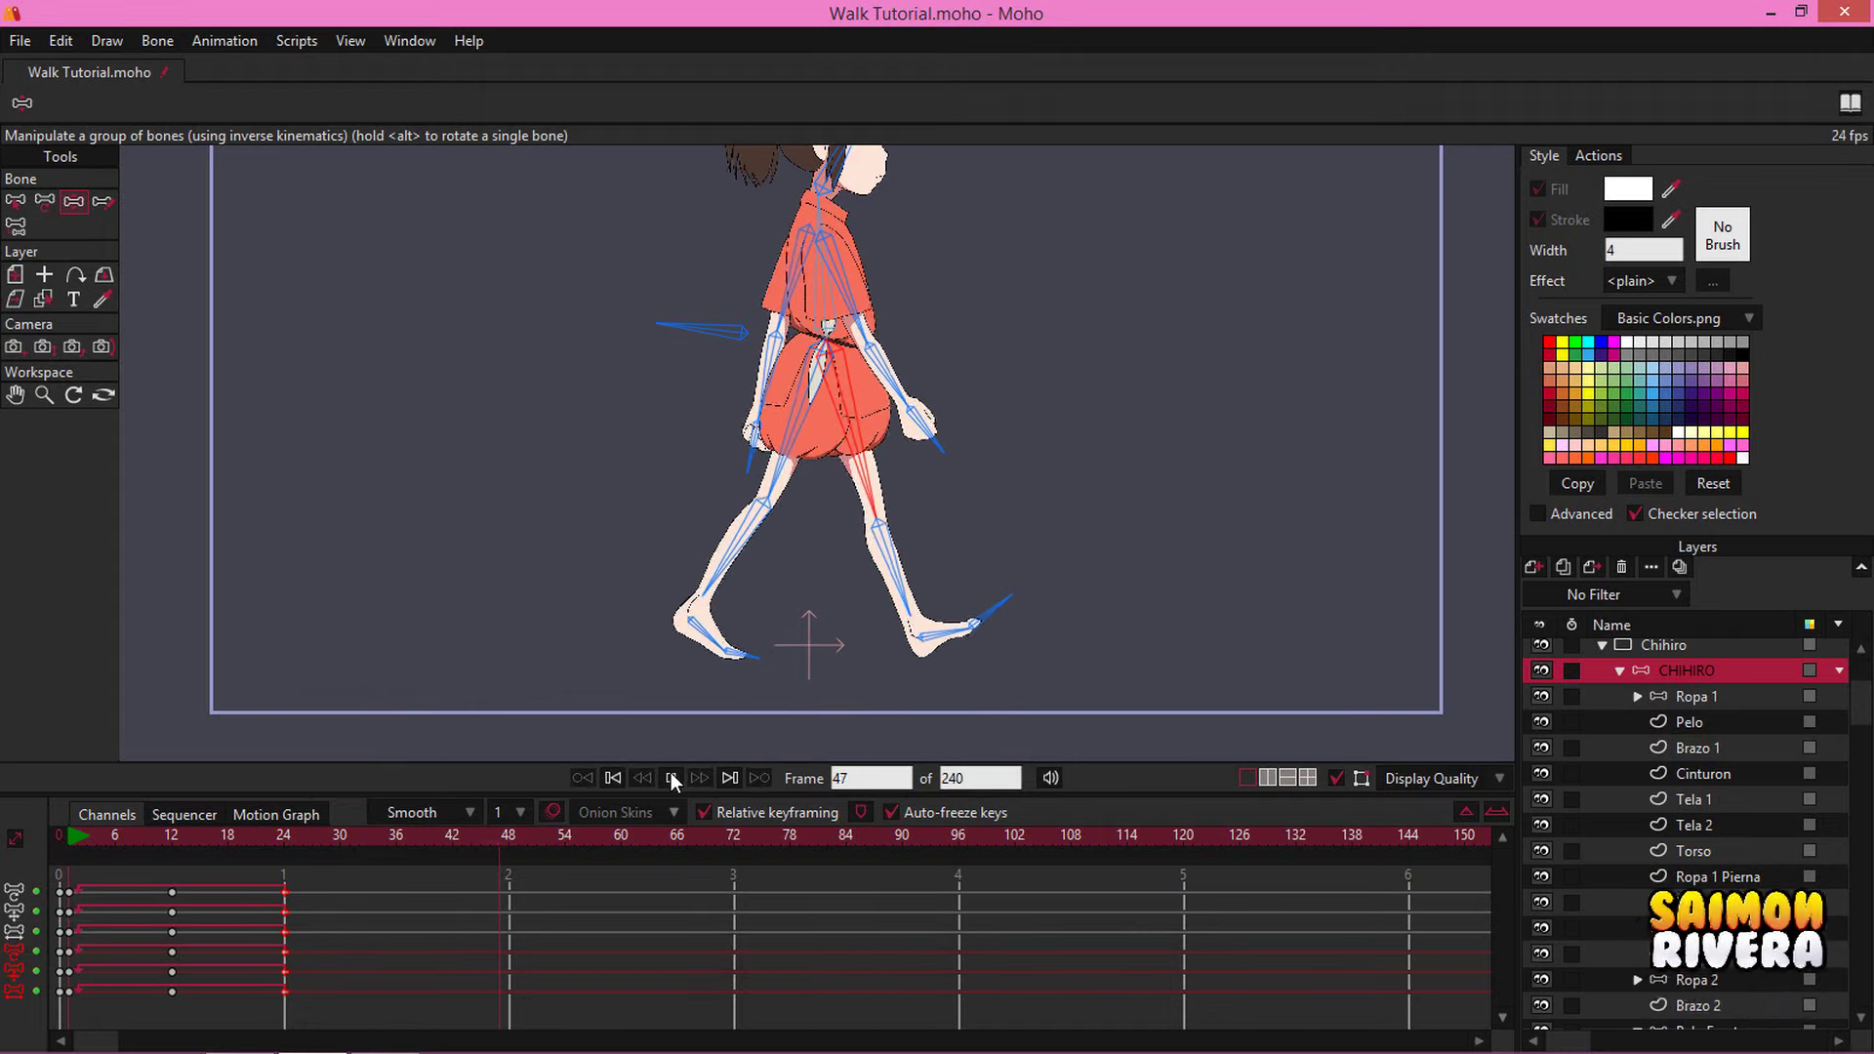
drag(968, 410, 881, 477)
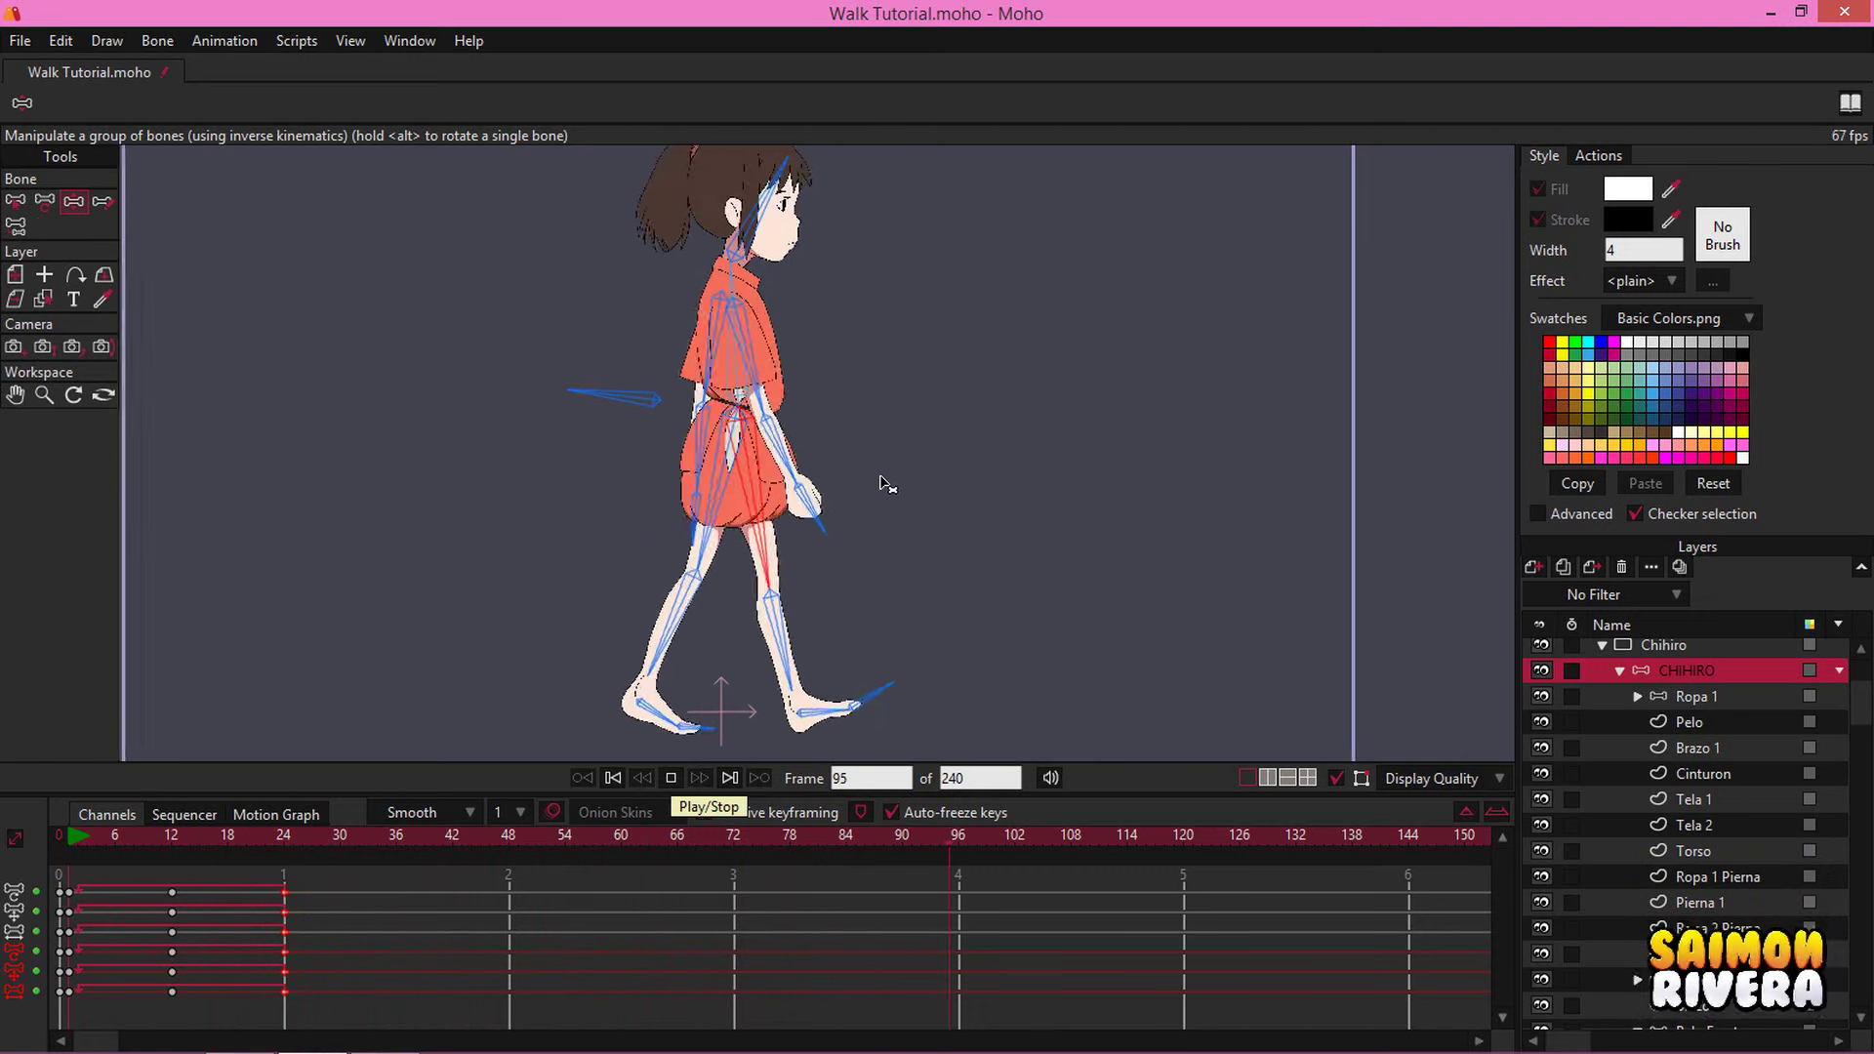
scroll(882, 477, down, 1)
click(612, 782)
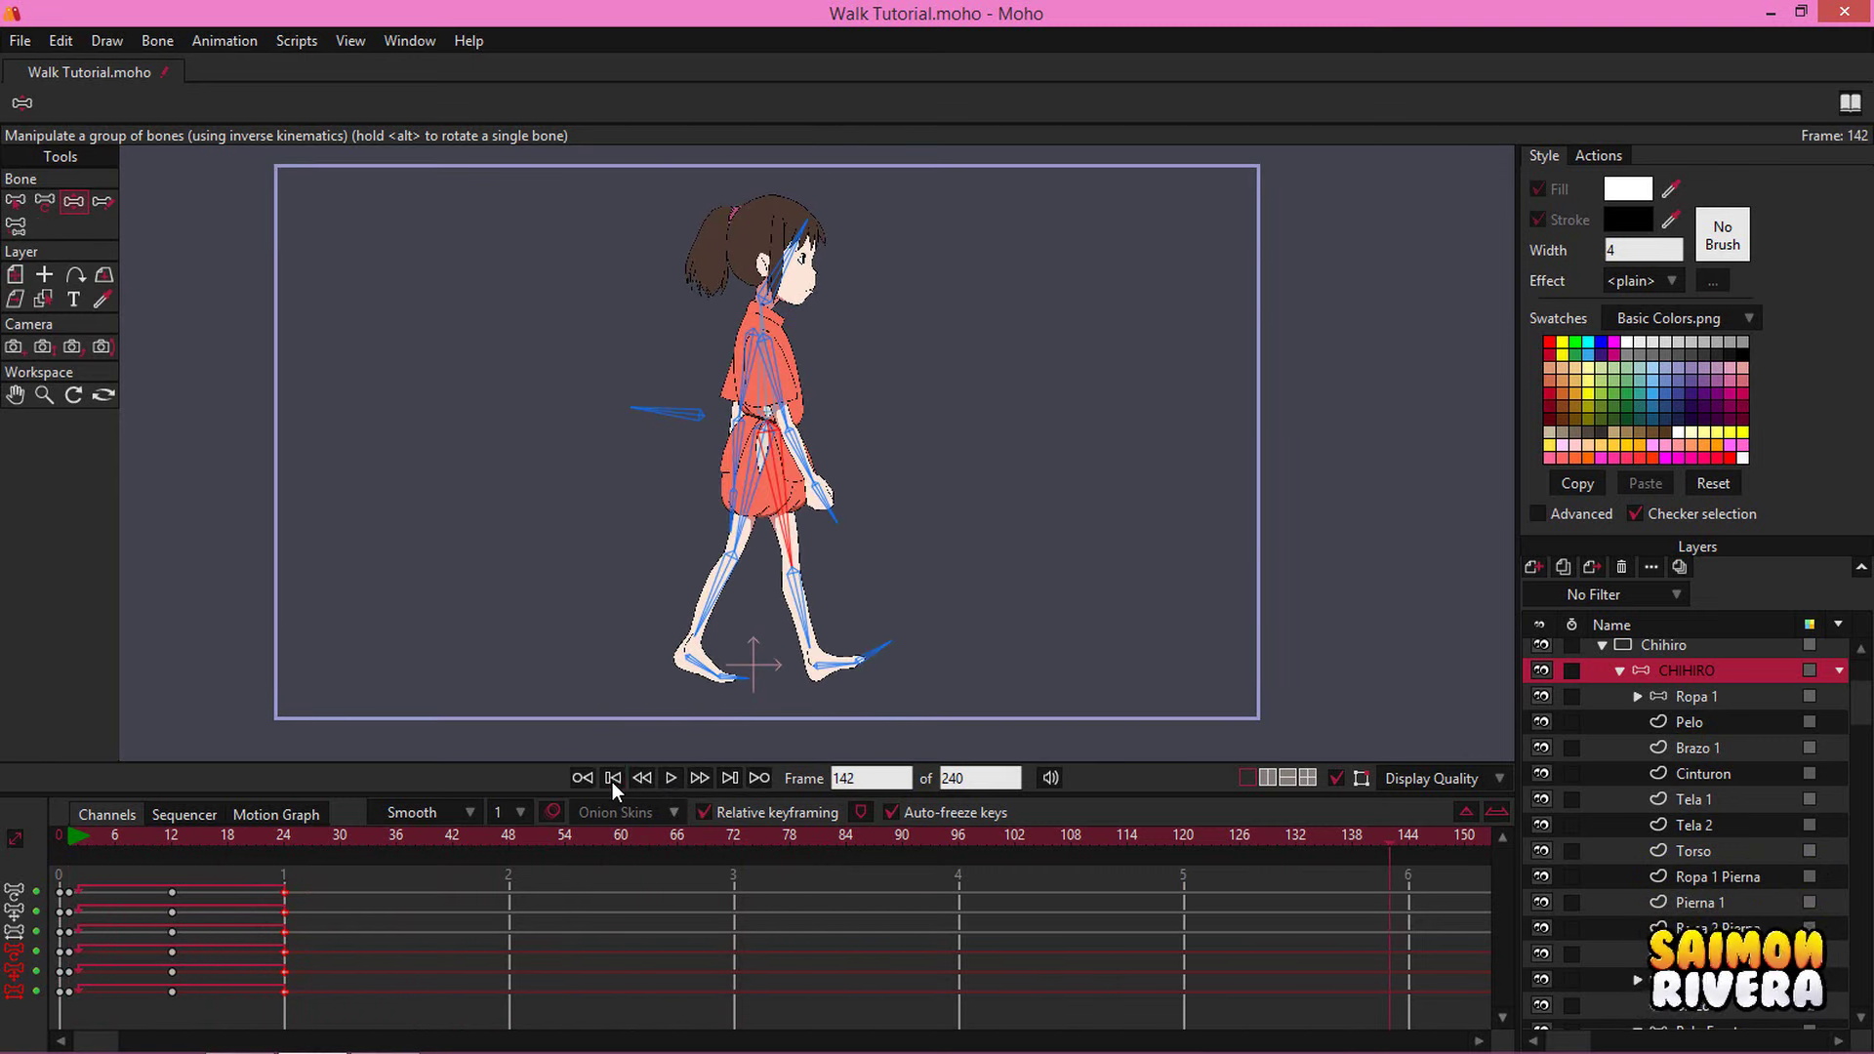
click(612, 779)
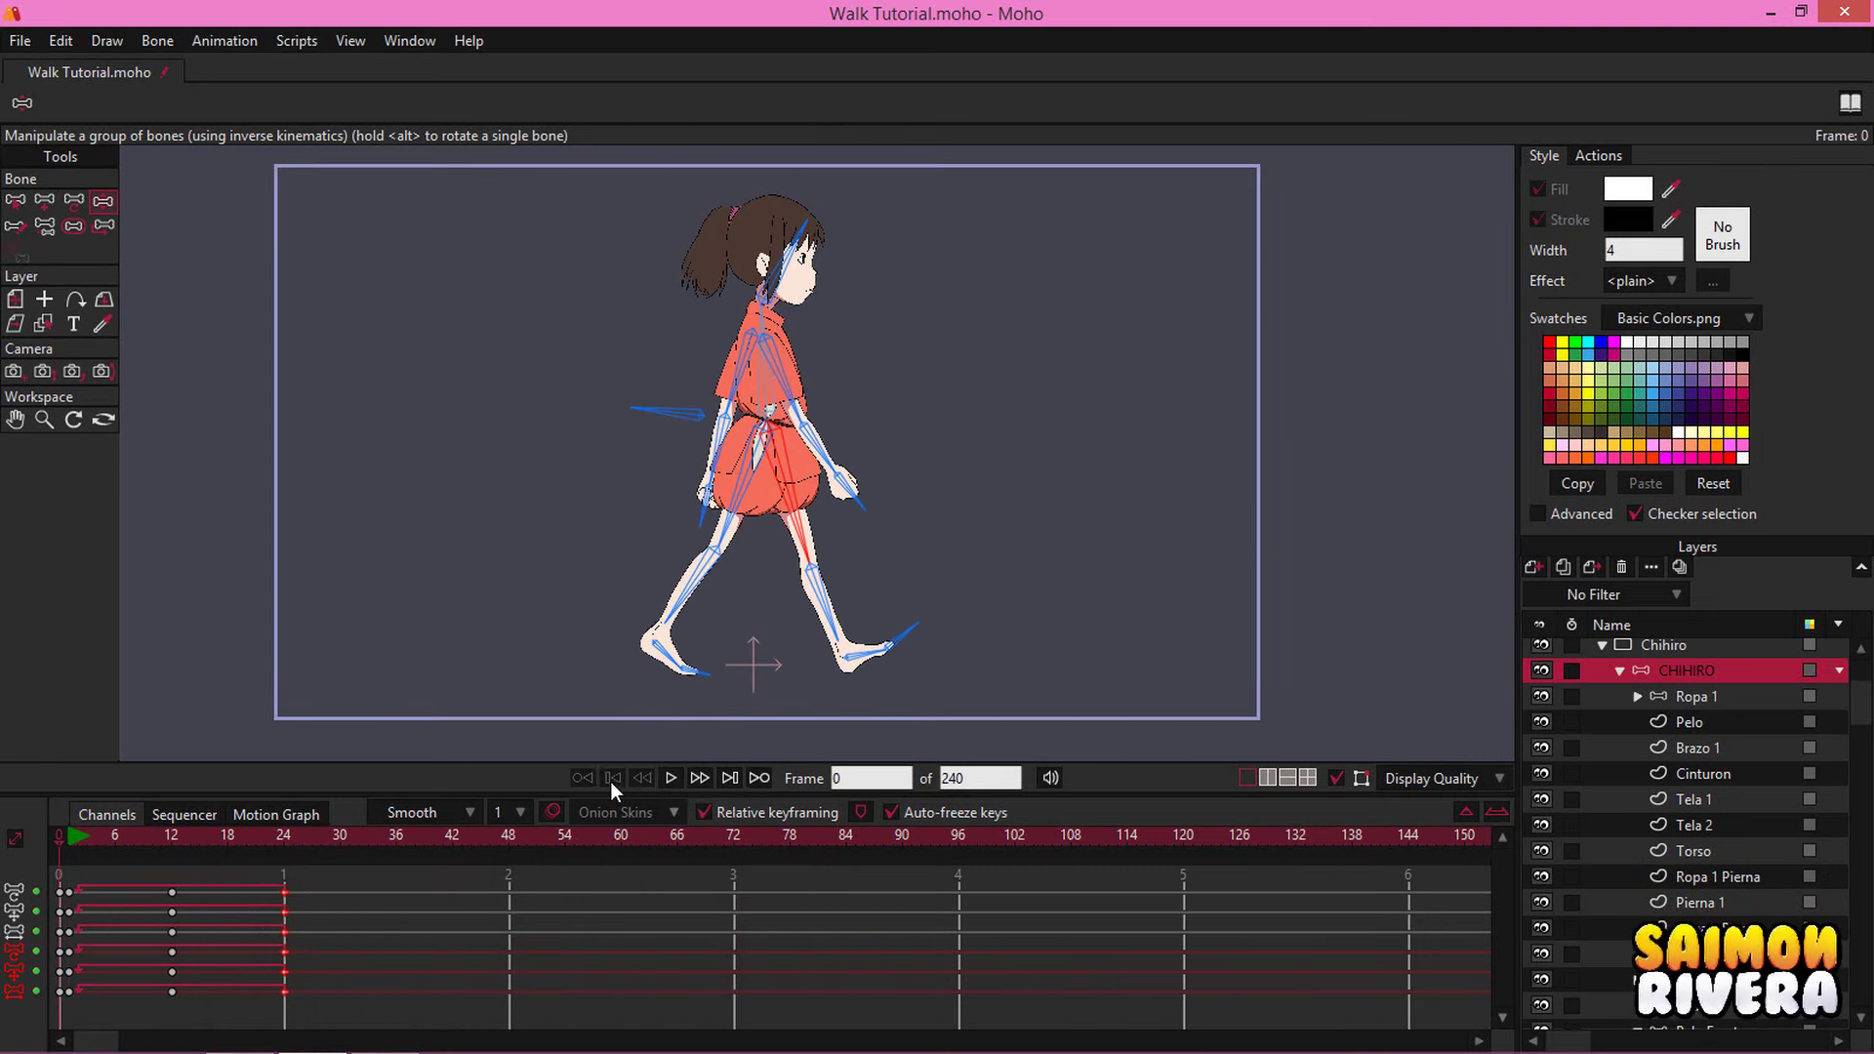
With no bone selected at frame 0, add an independent bone pointing backward from the rear leg's ankle
click(13, 203)
drag(531, 474, 582, 404)
click(655, 477)
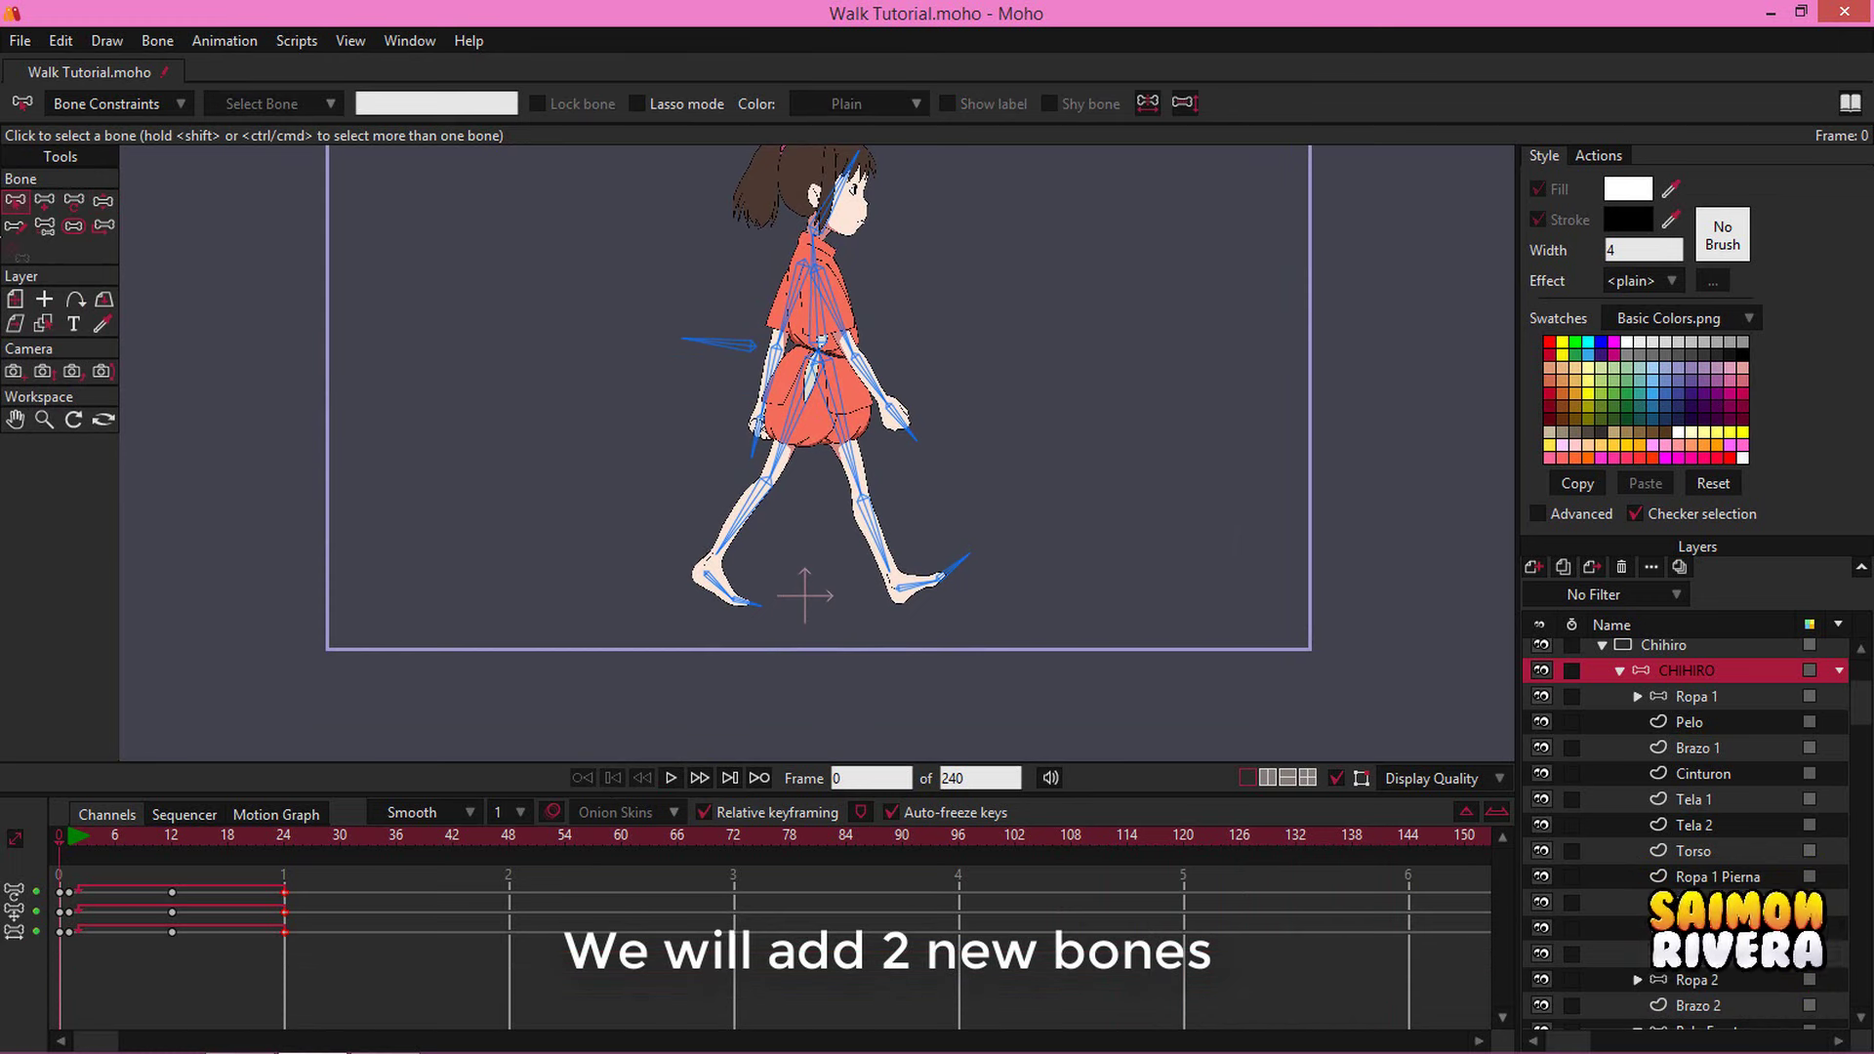
click(48, 206)
scroll(727, 533, up, 7)
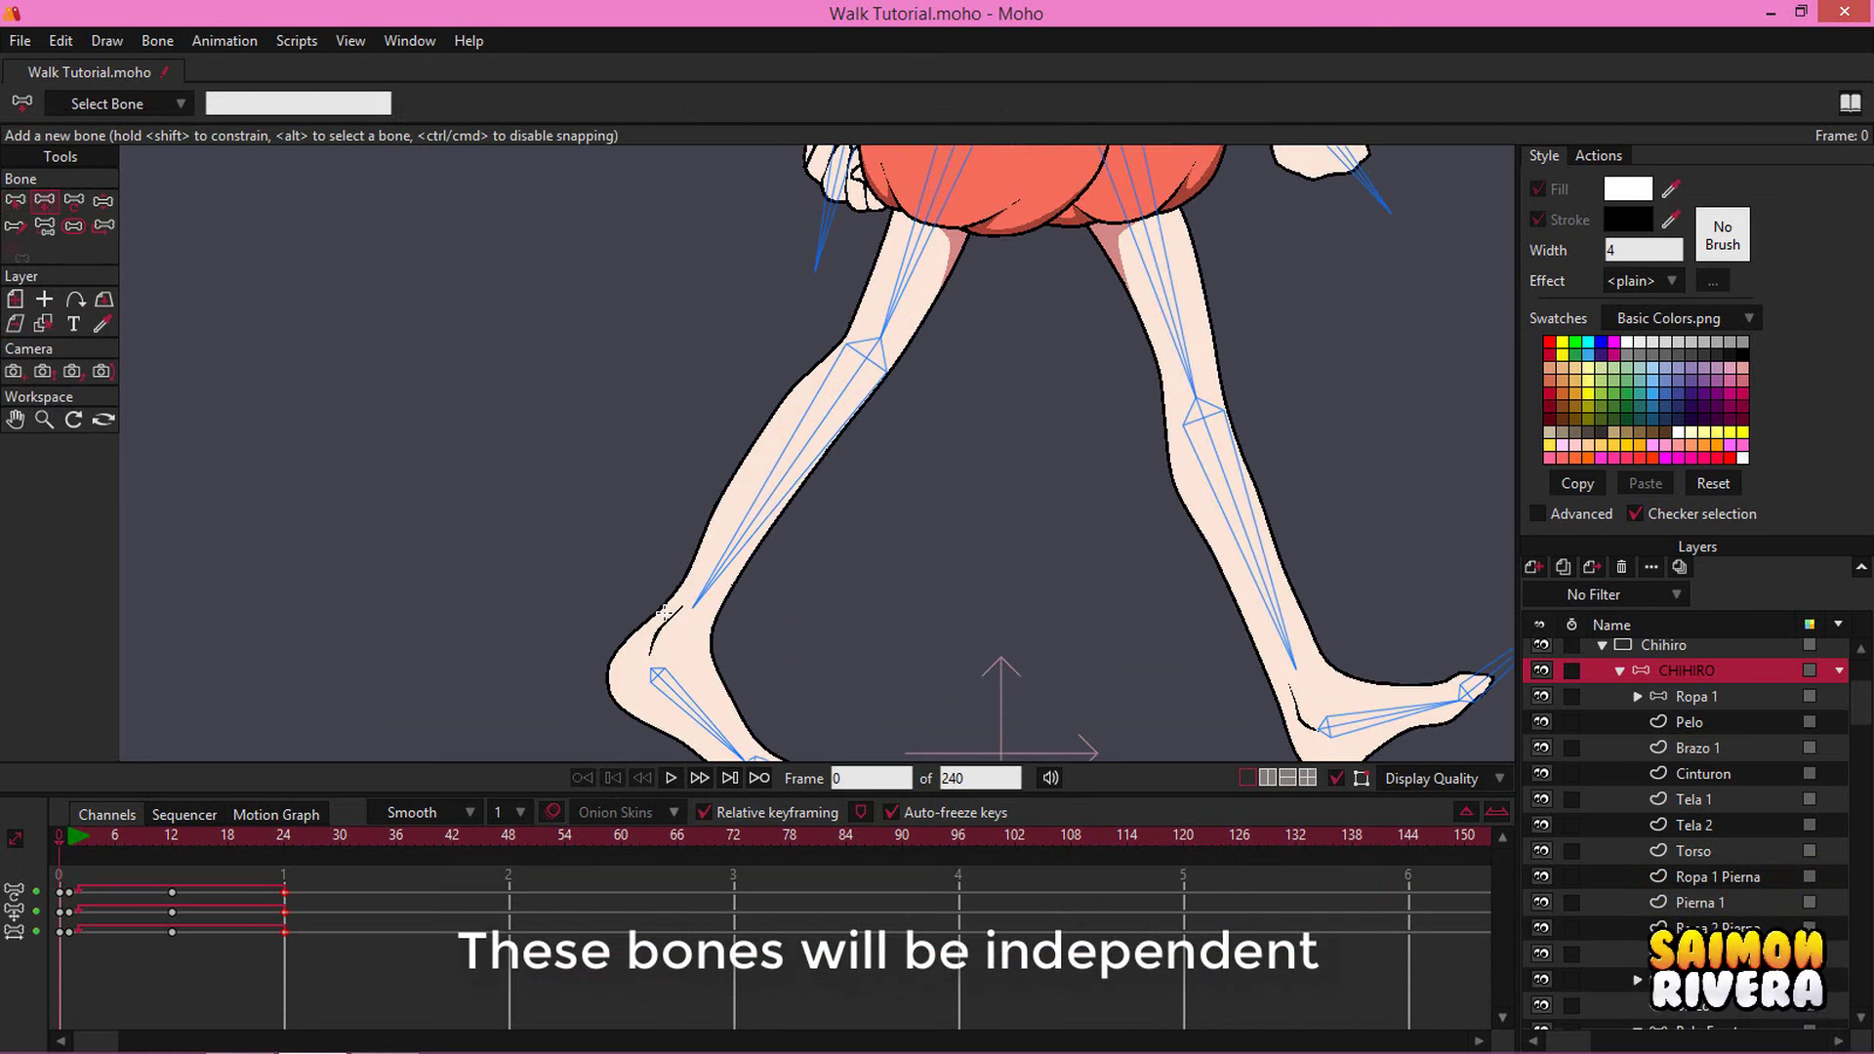
drag(662, 614, 583, 547)
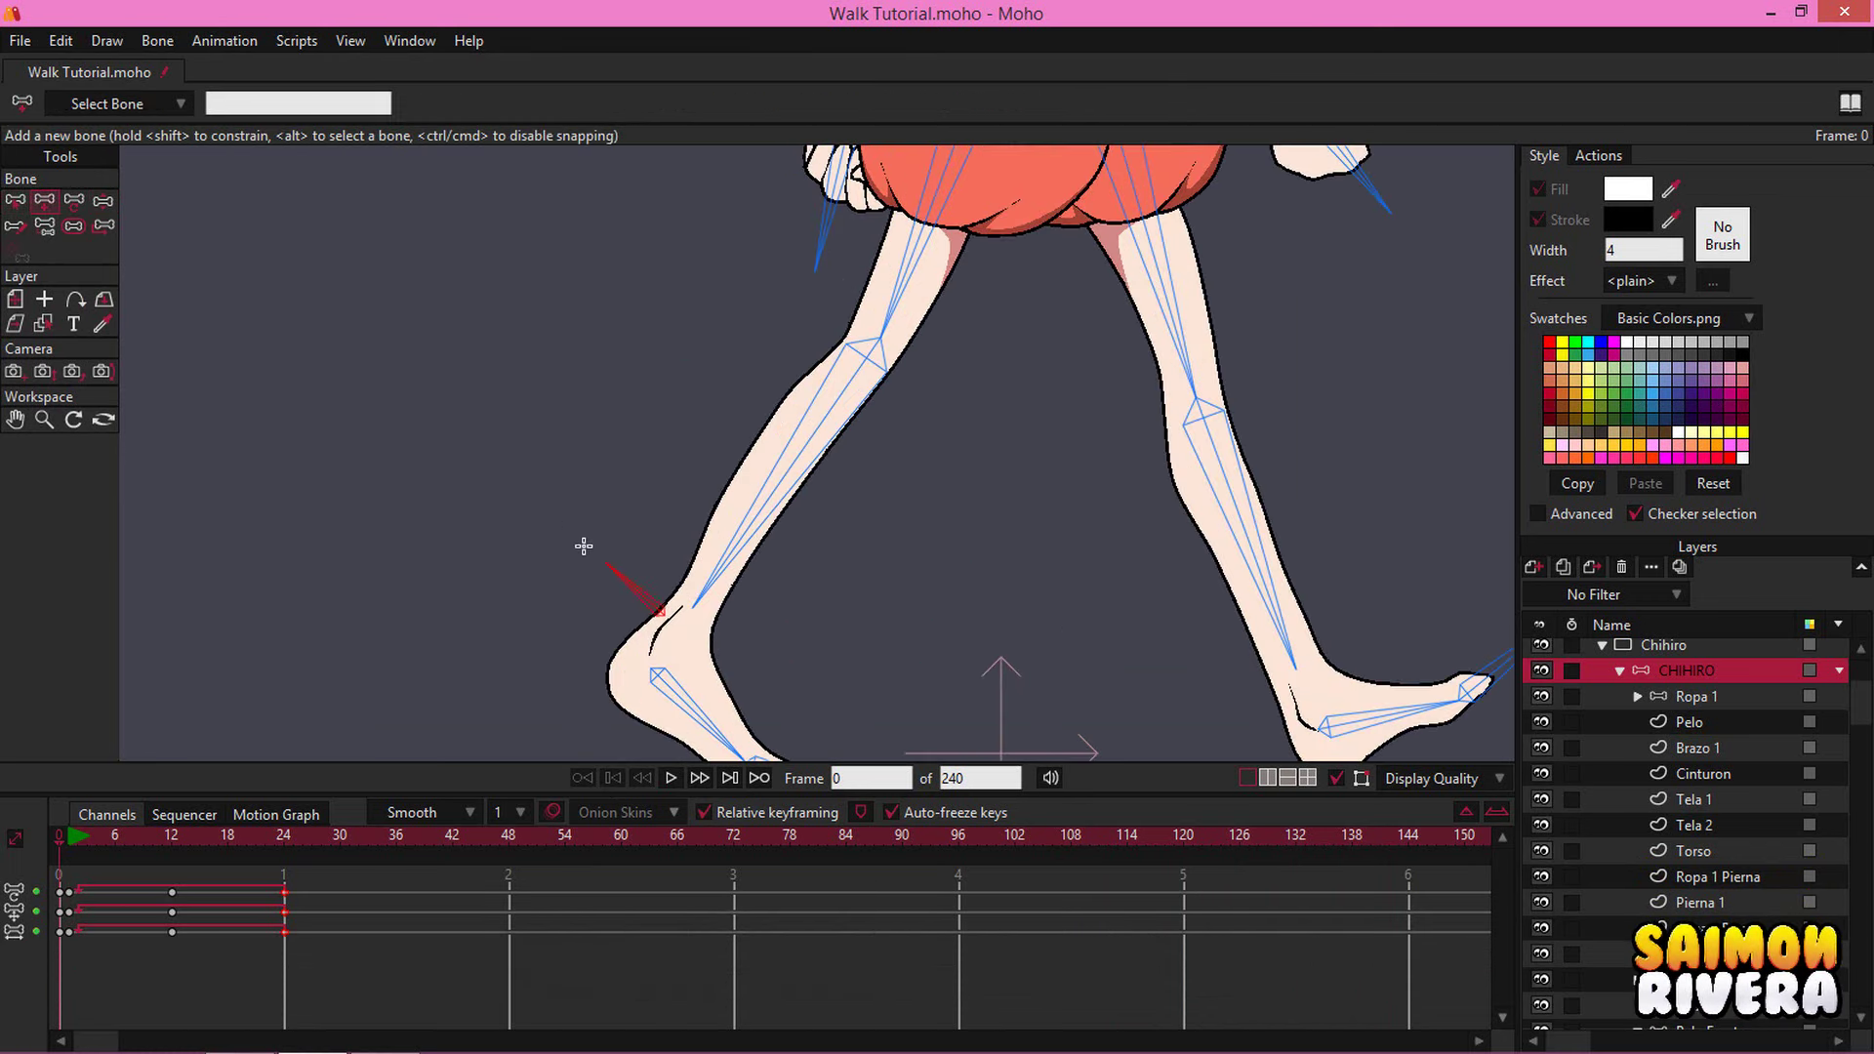
Deselect the new bone and add a second independent bone pointing backward from the front leg's ankle
click(15, 202)
click(45, 203)
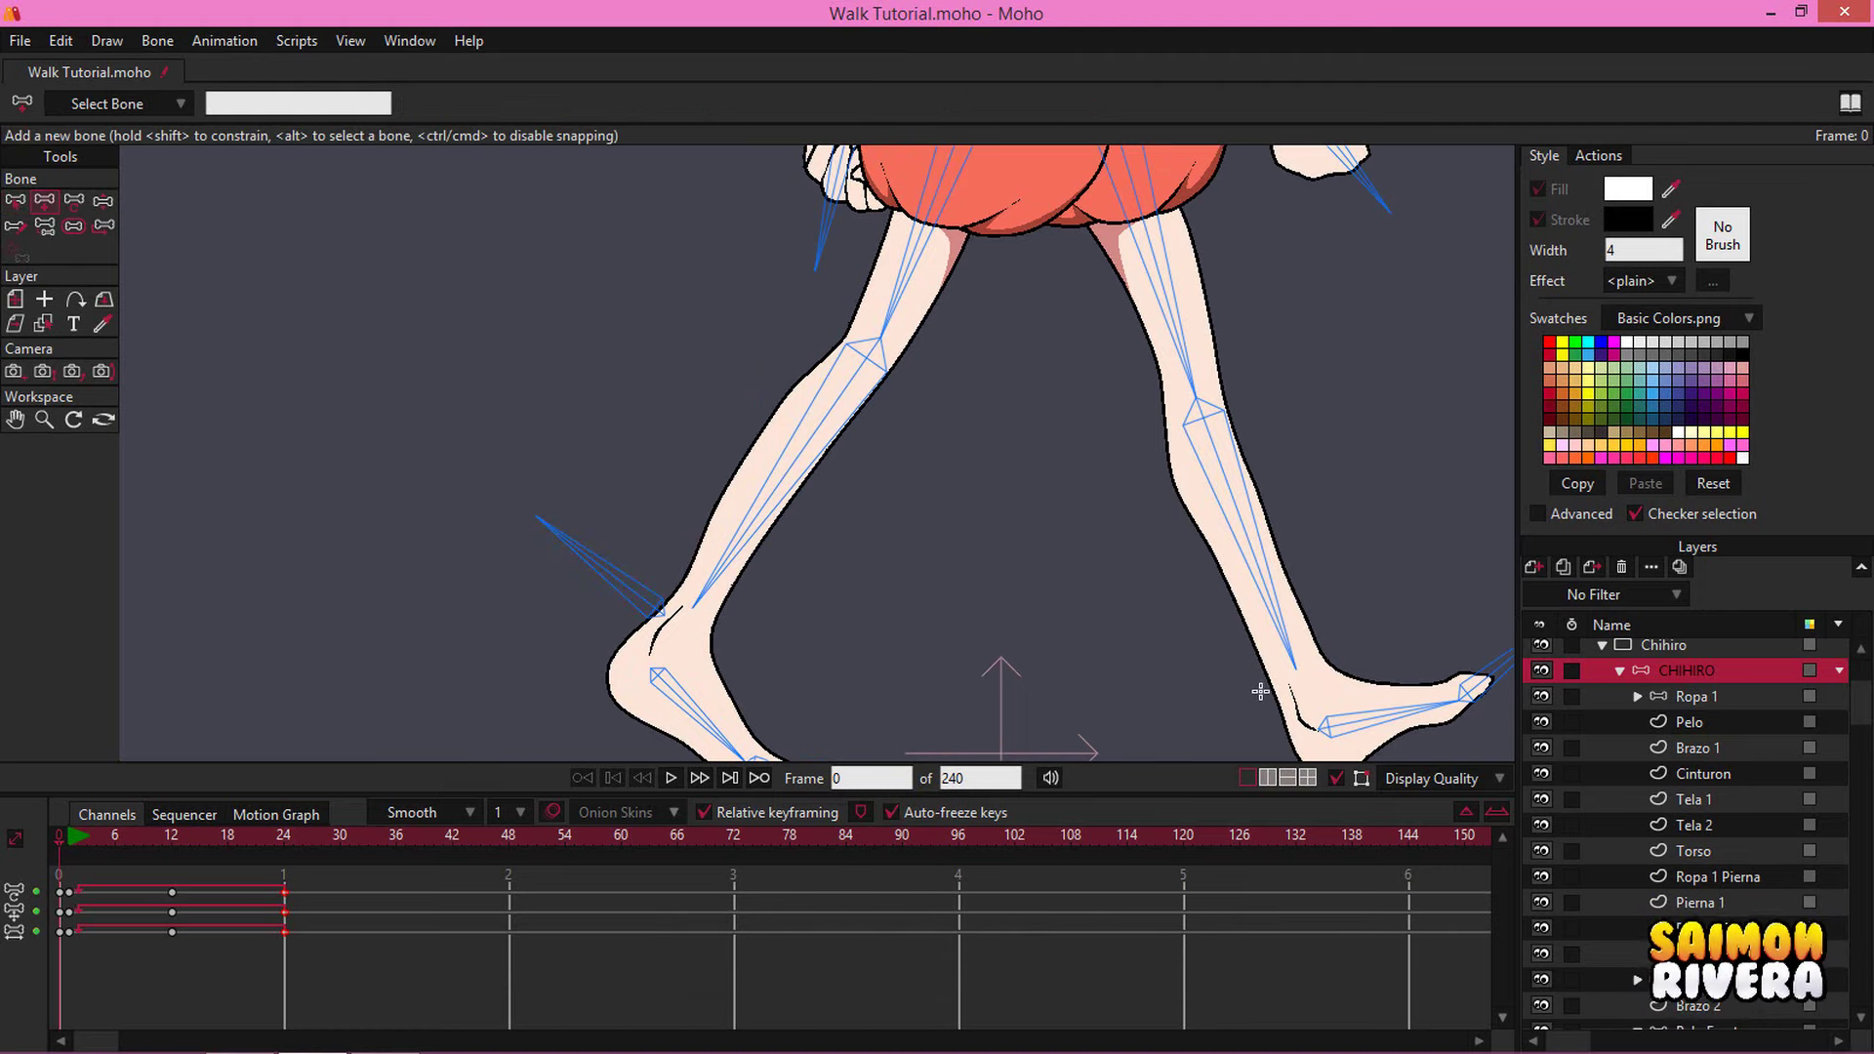
drag(1131, 731, 1159, 620)
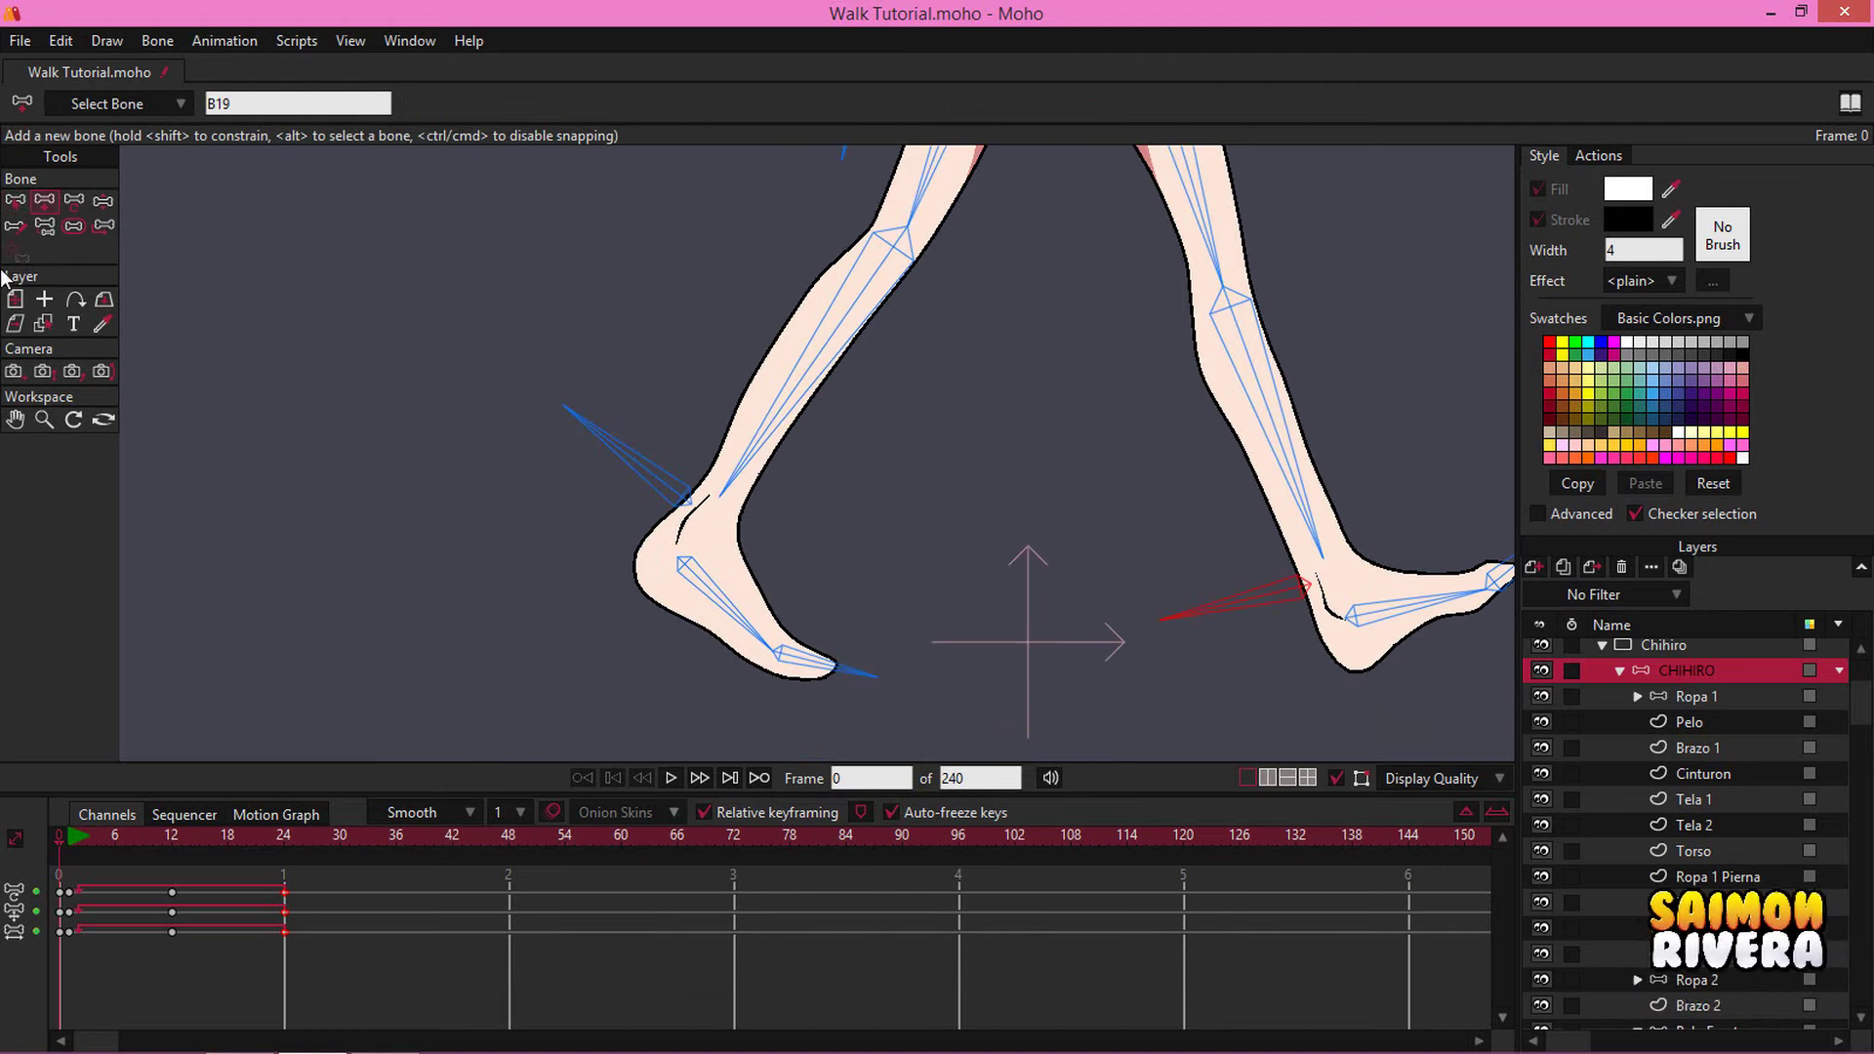
Select both new ankle bones and set their bone strength to 0
click(15, 200)
drag(683, 485, 498, 353)
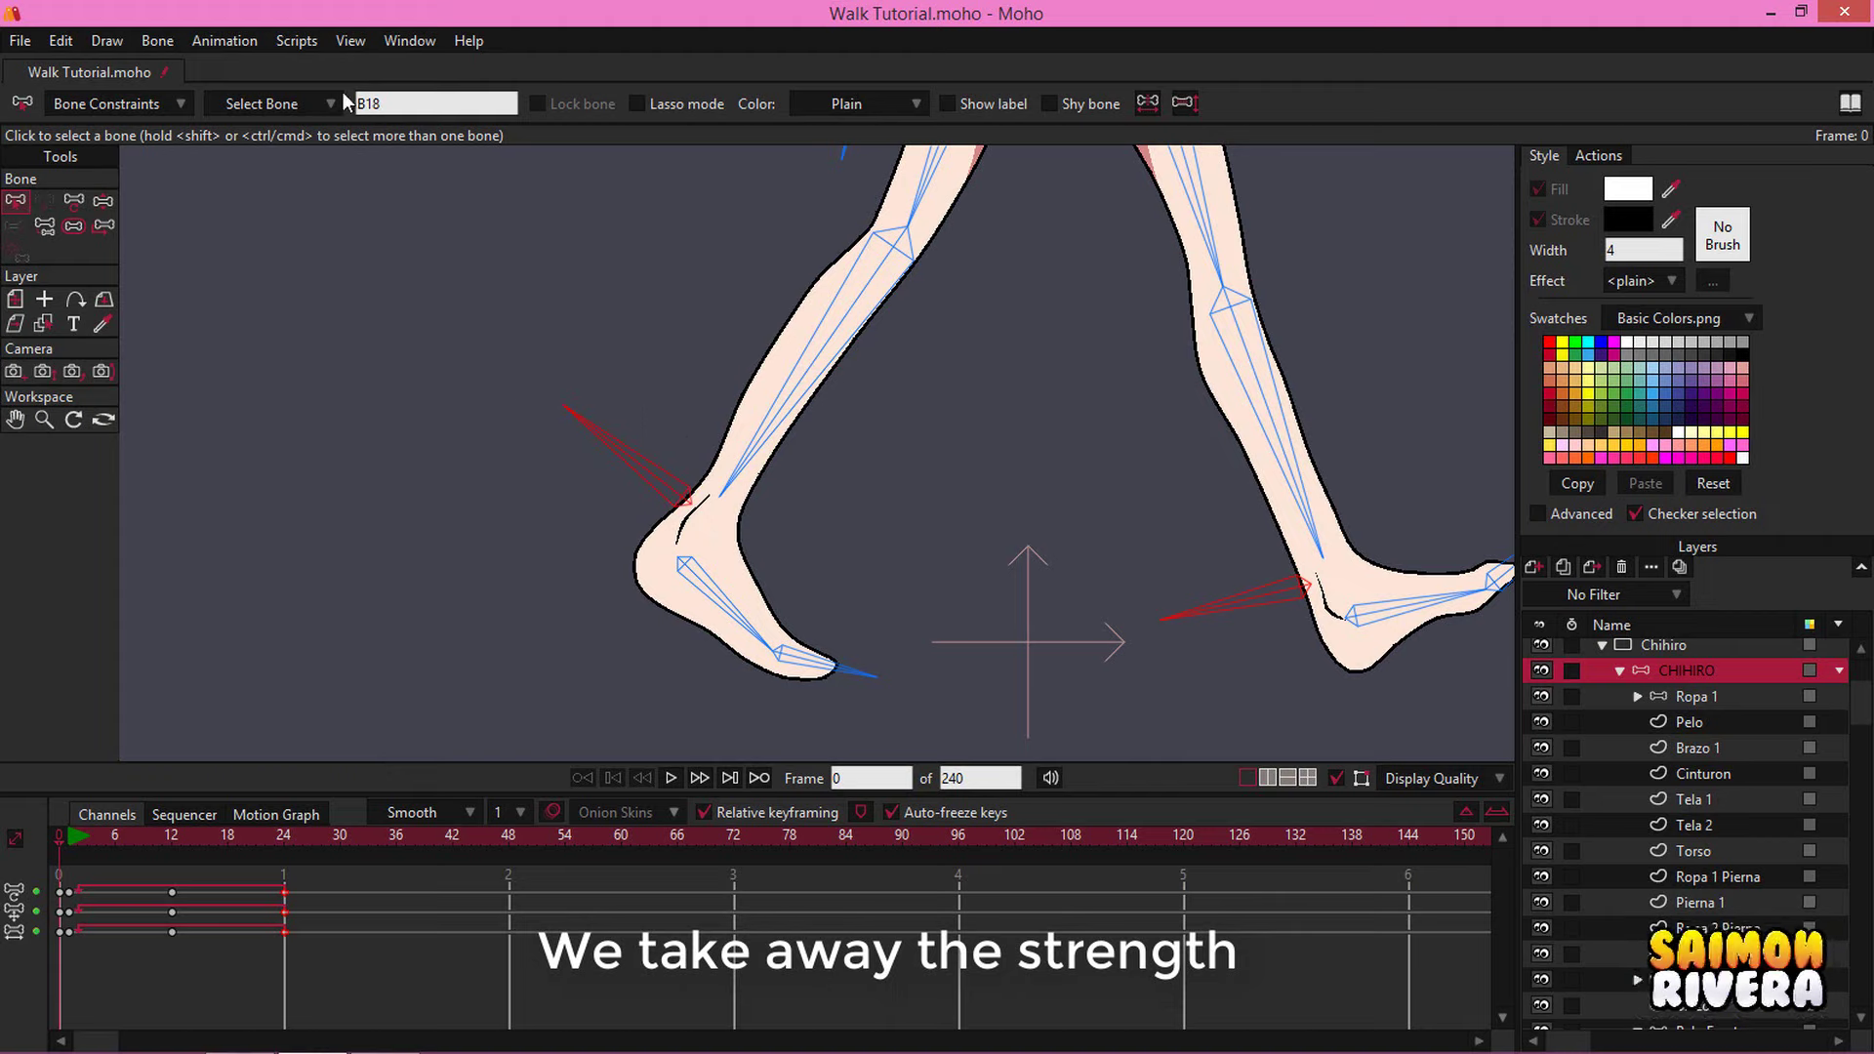
click(74, 225)
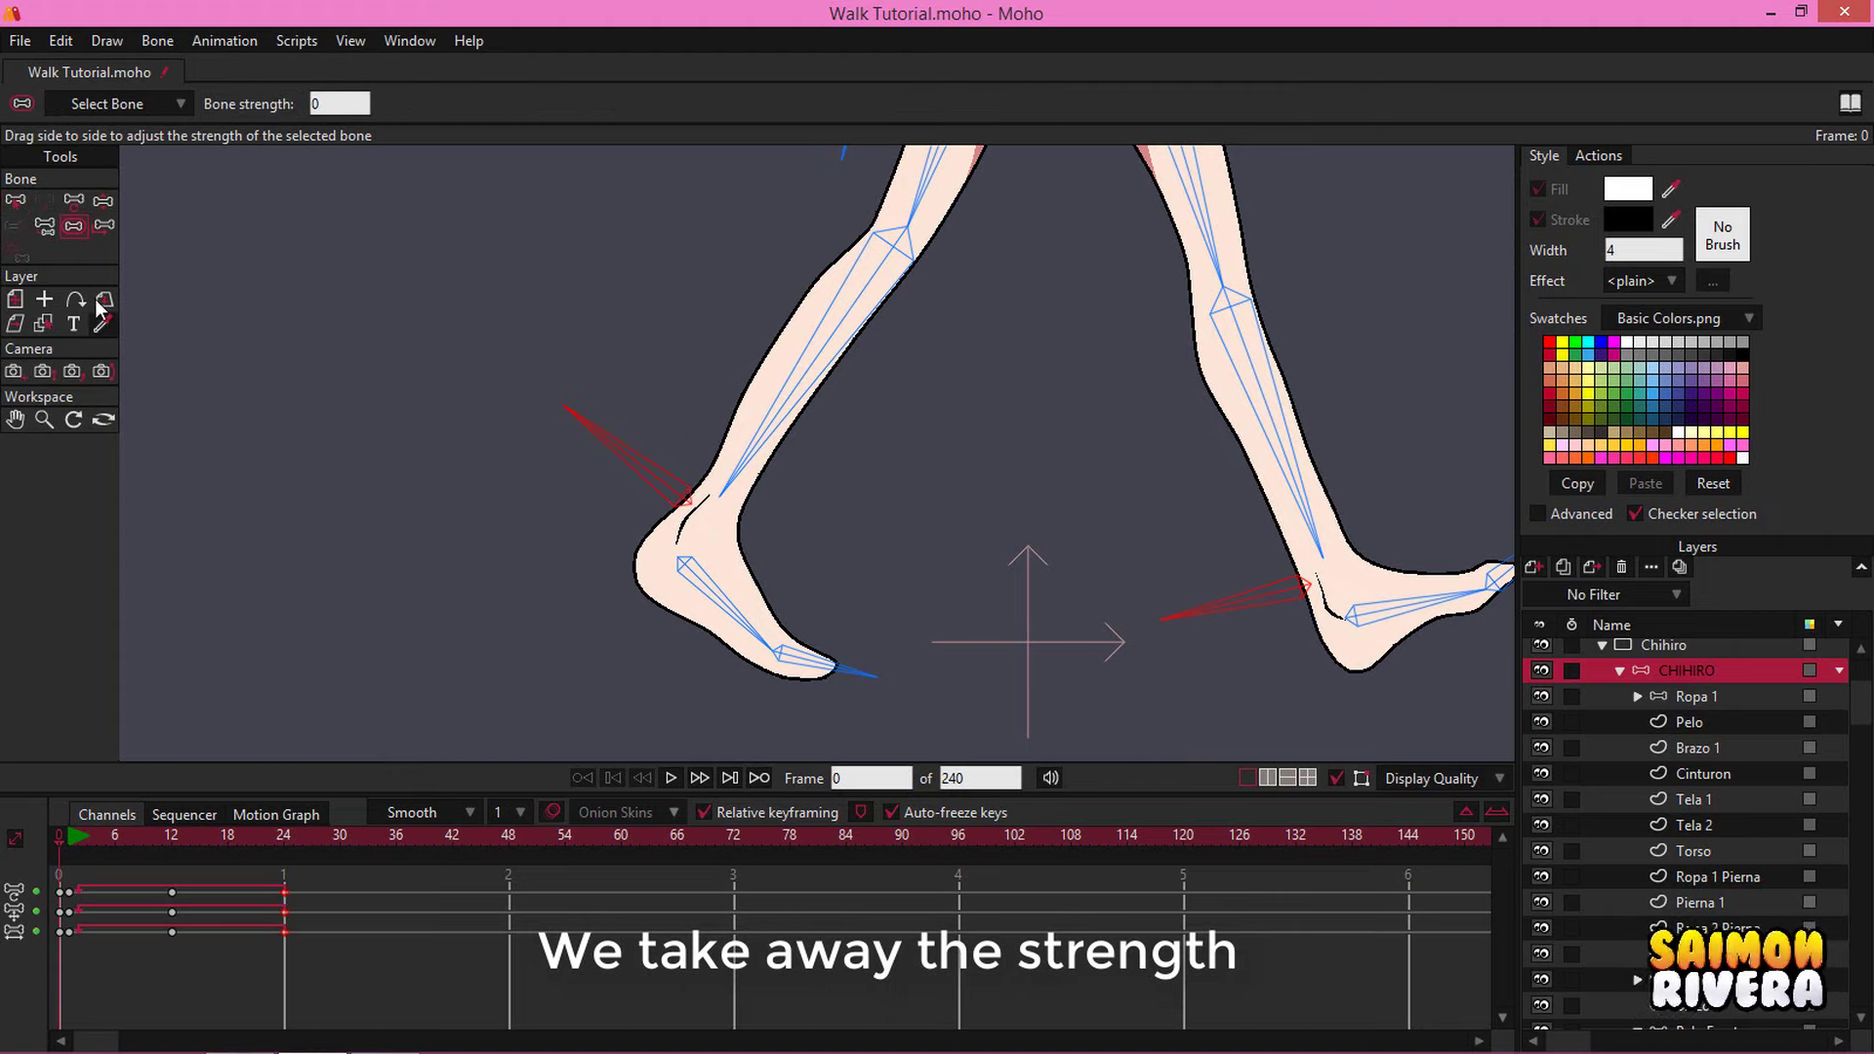
Rename the rear ankle's new bone to T1 and the front ankle's new bone to T2
click(16, 202)
double_click(415, 101)
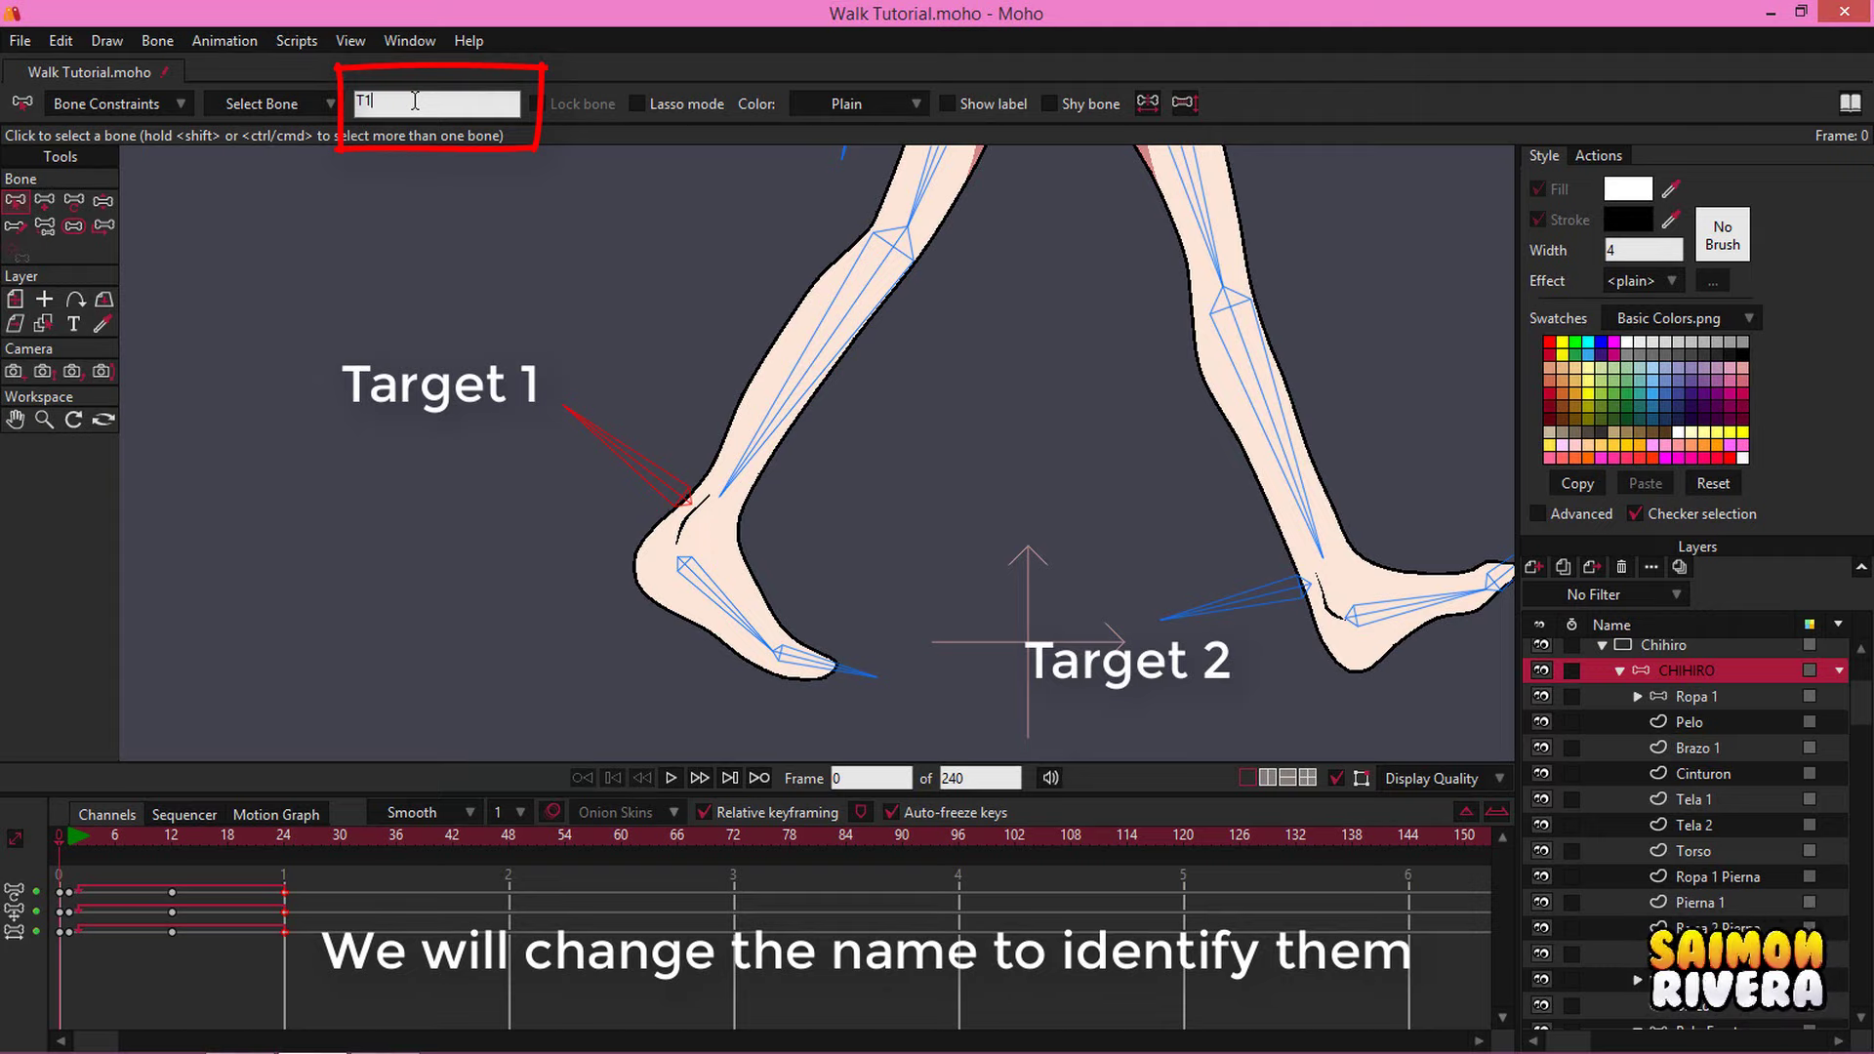
key(Return)
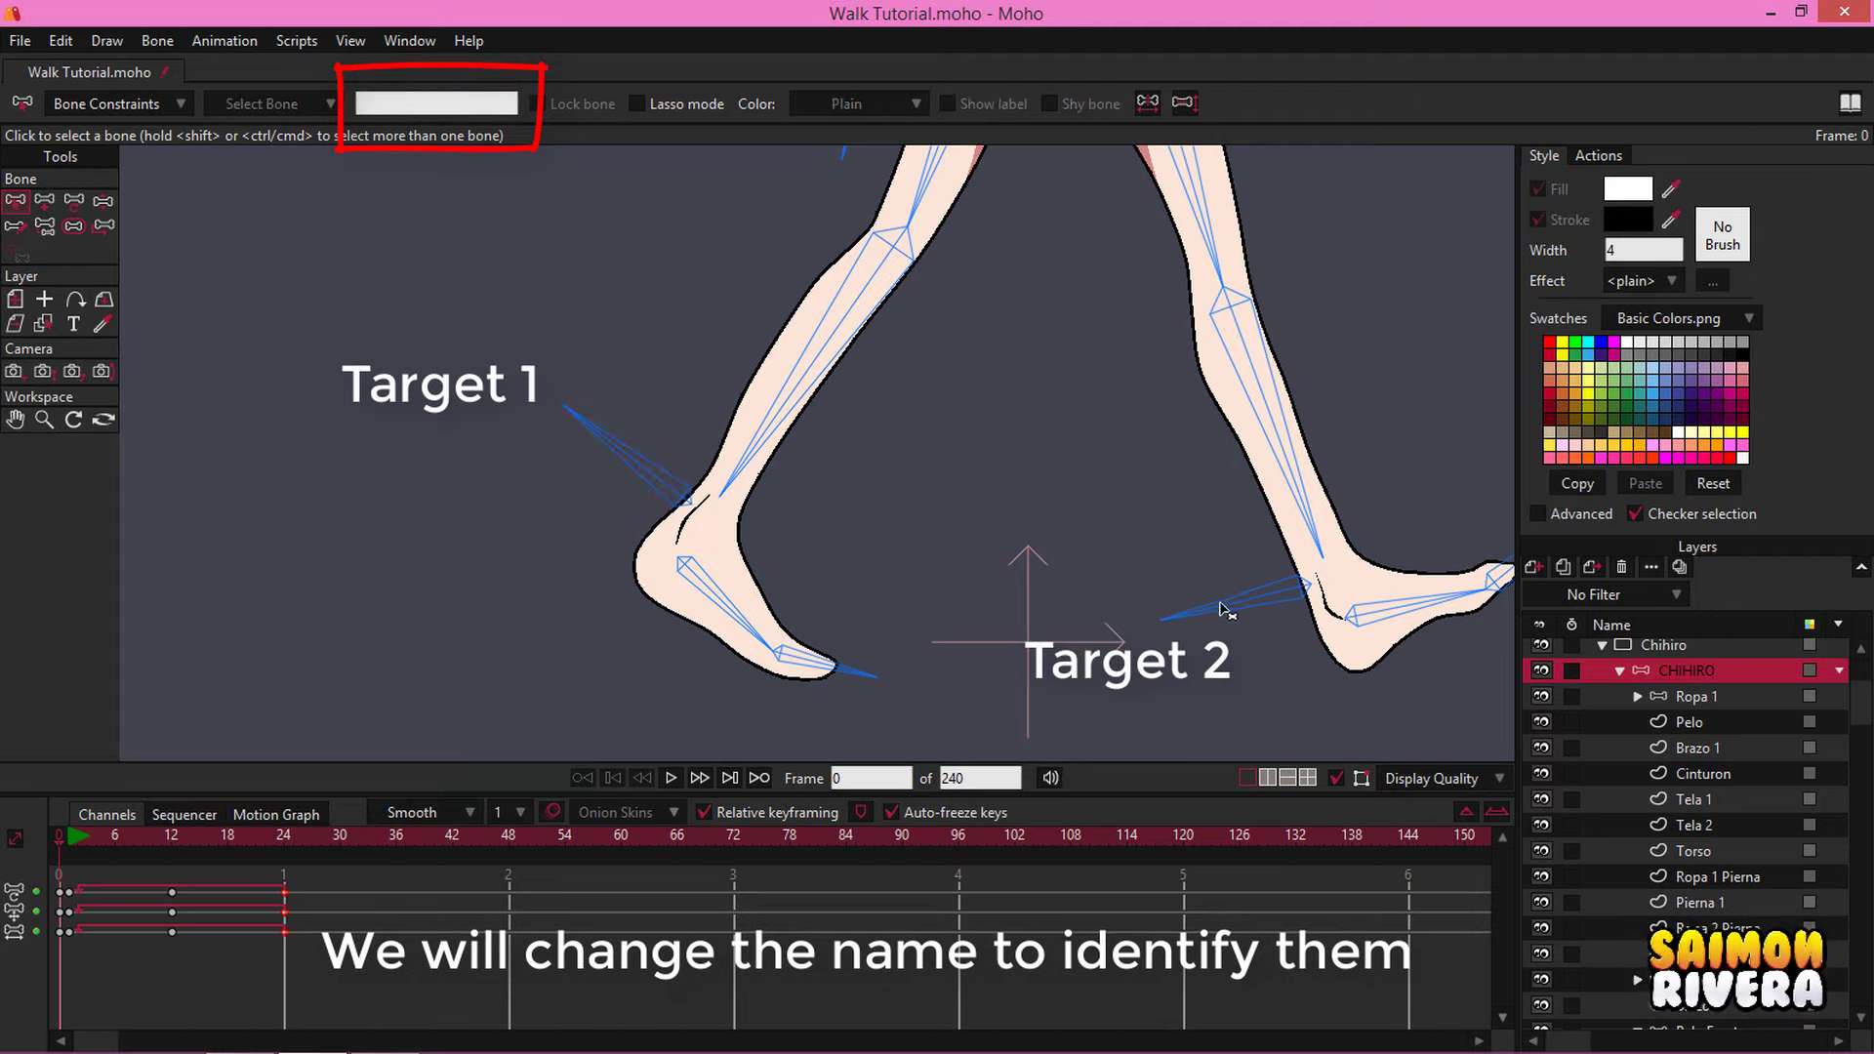
click(1163, 609)
double_click(380, 104)
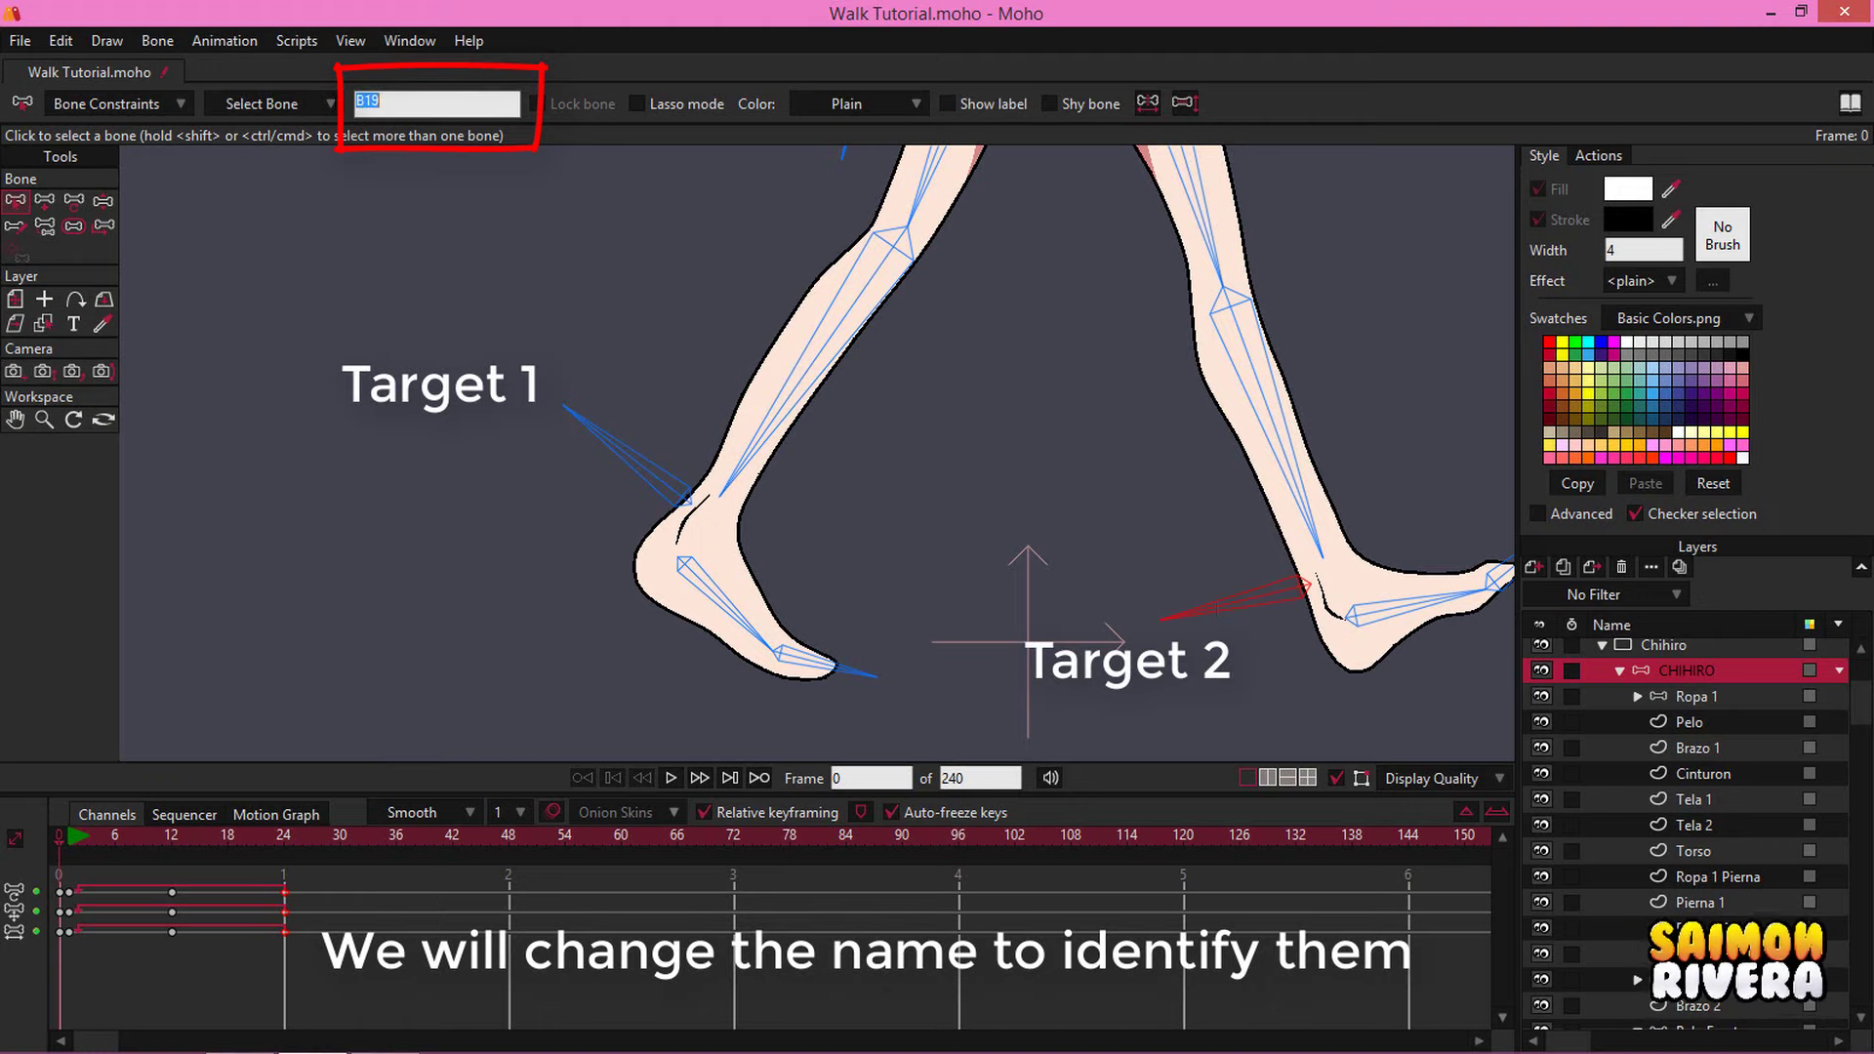
key(Return)
click(518, 348)
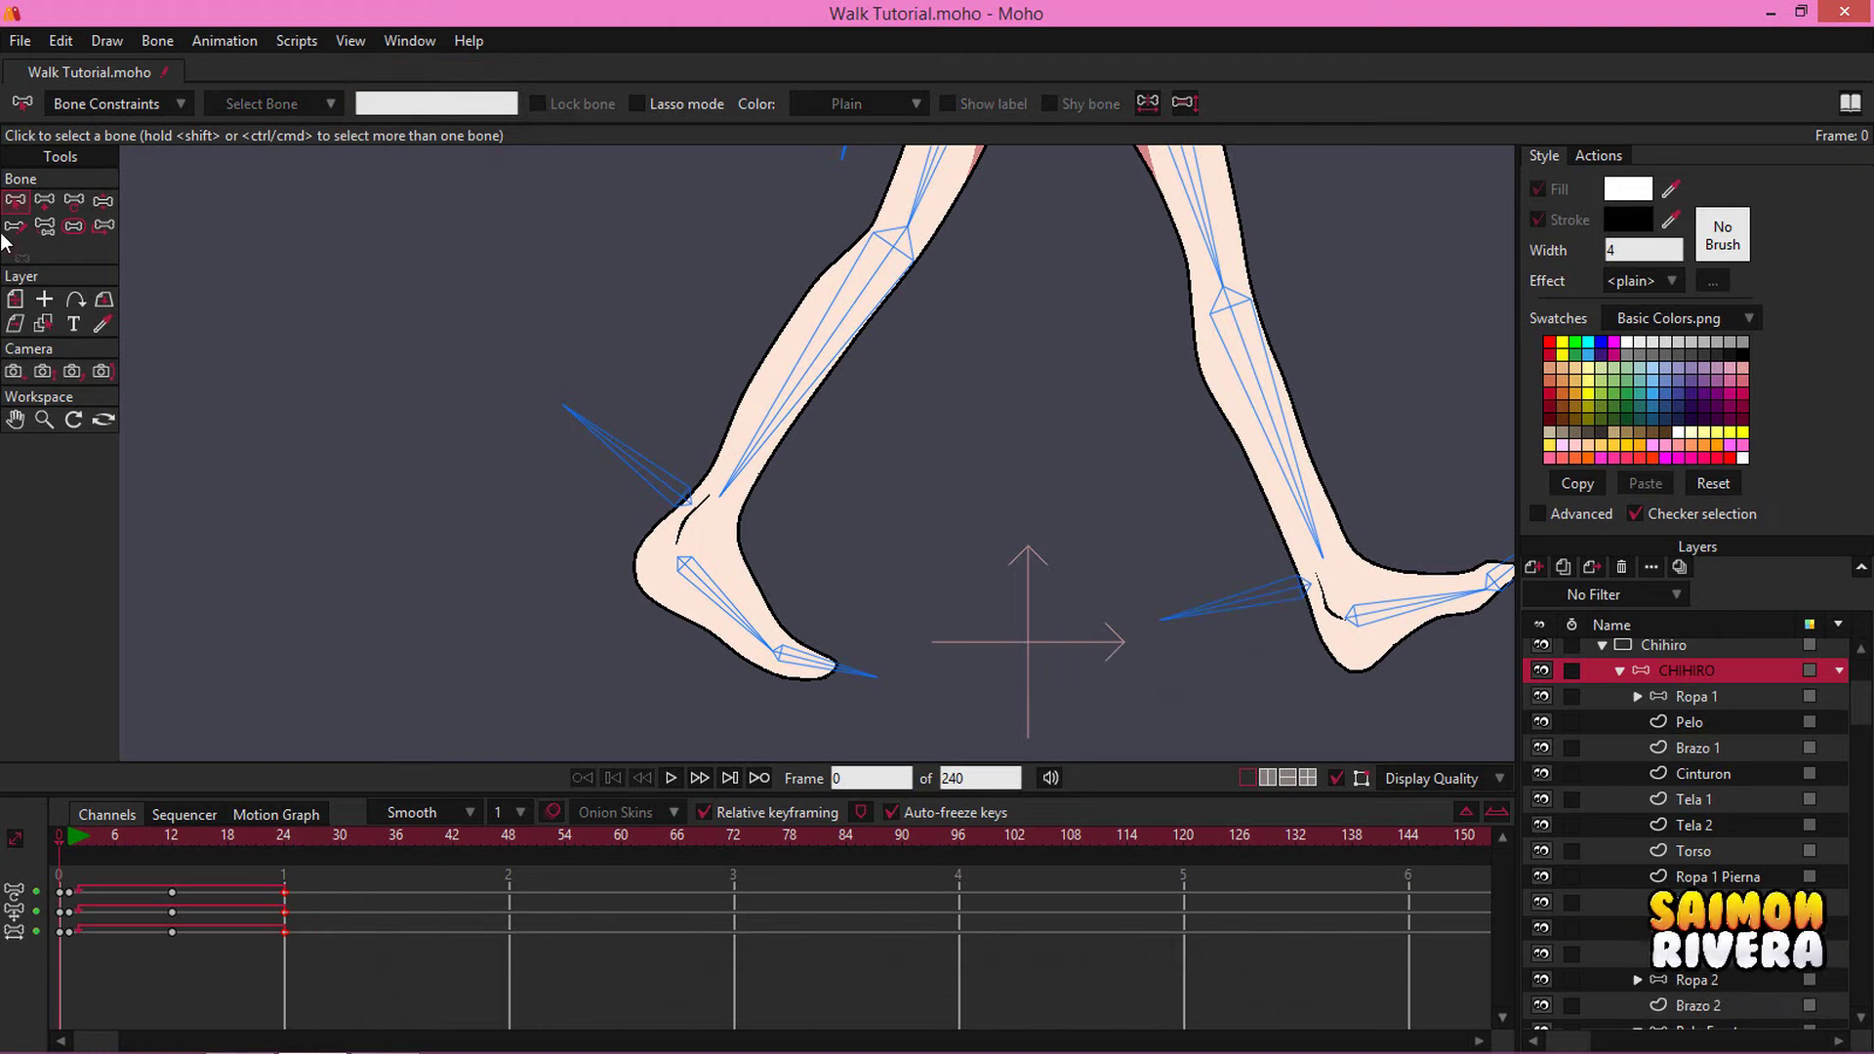
Set T1 as the target of the rear leg's shin bone in its bone constraints
click(811, 349)
click(176, 105)
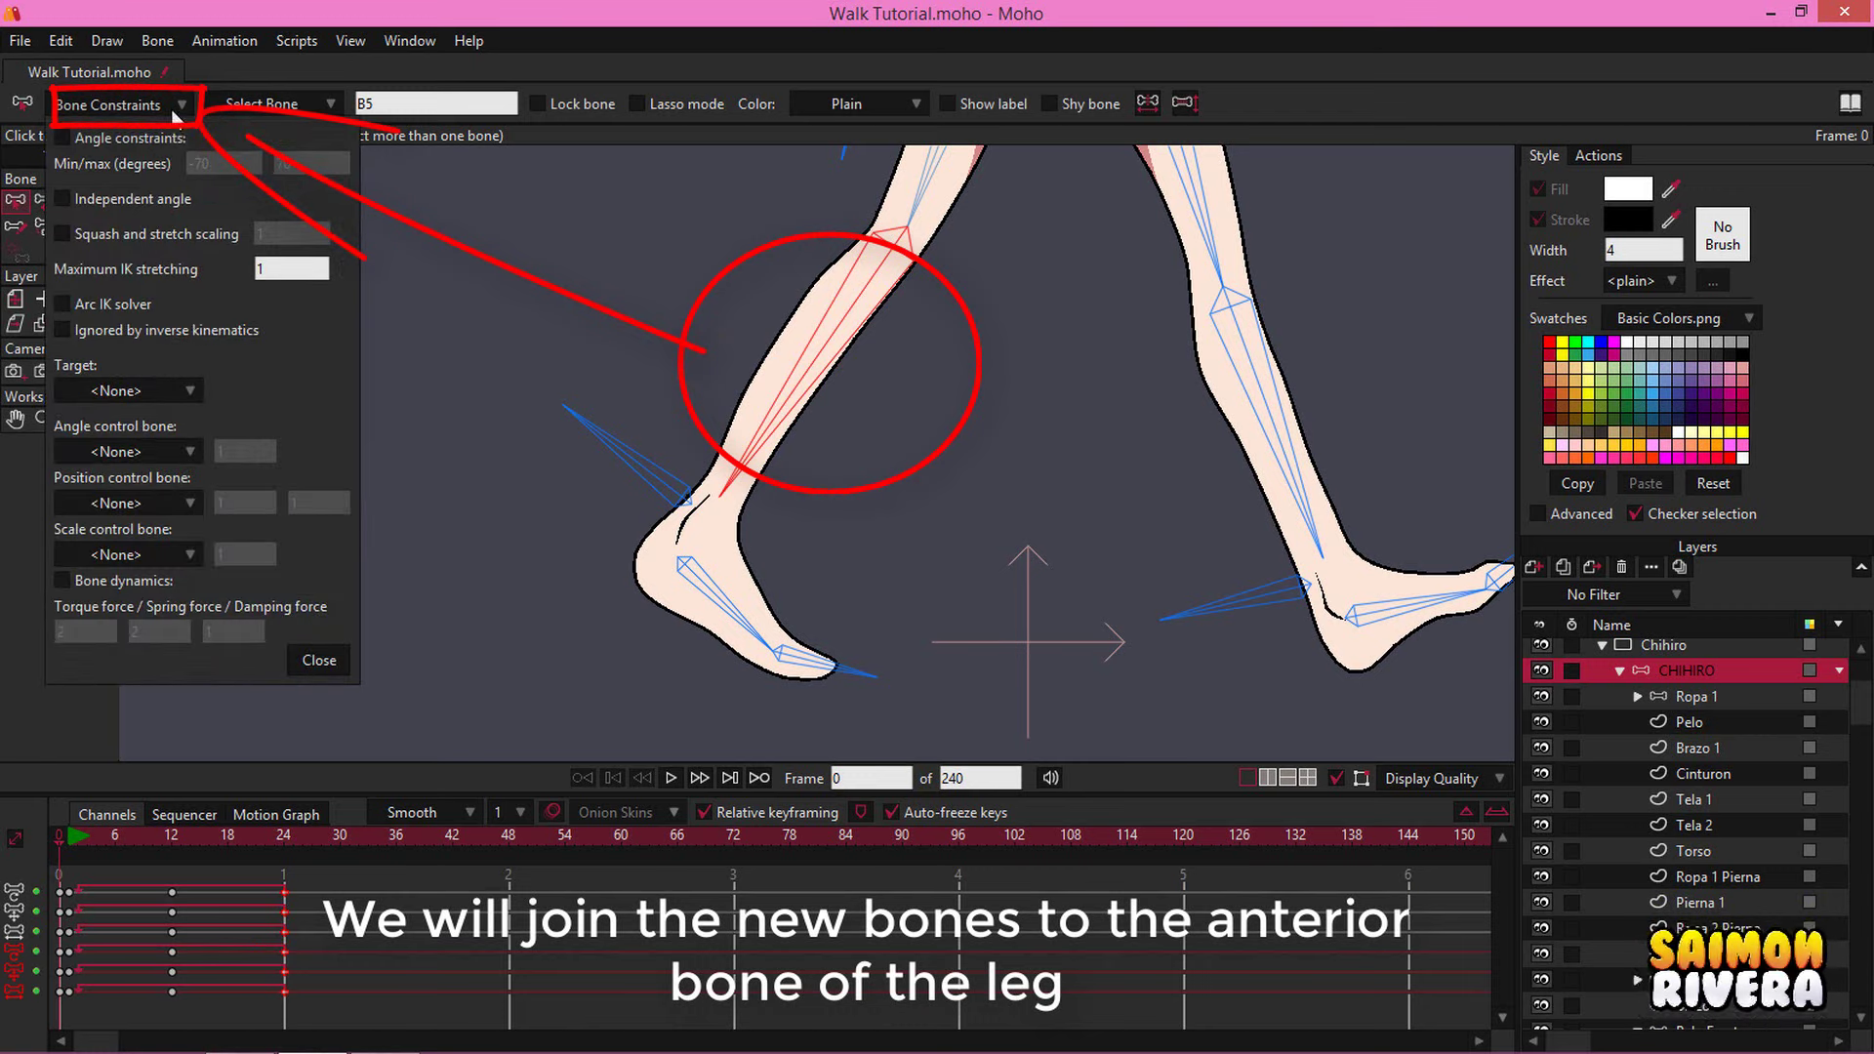
click(154, 392)
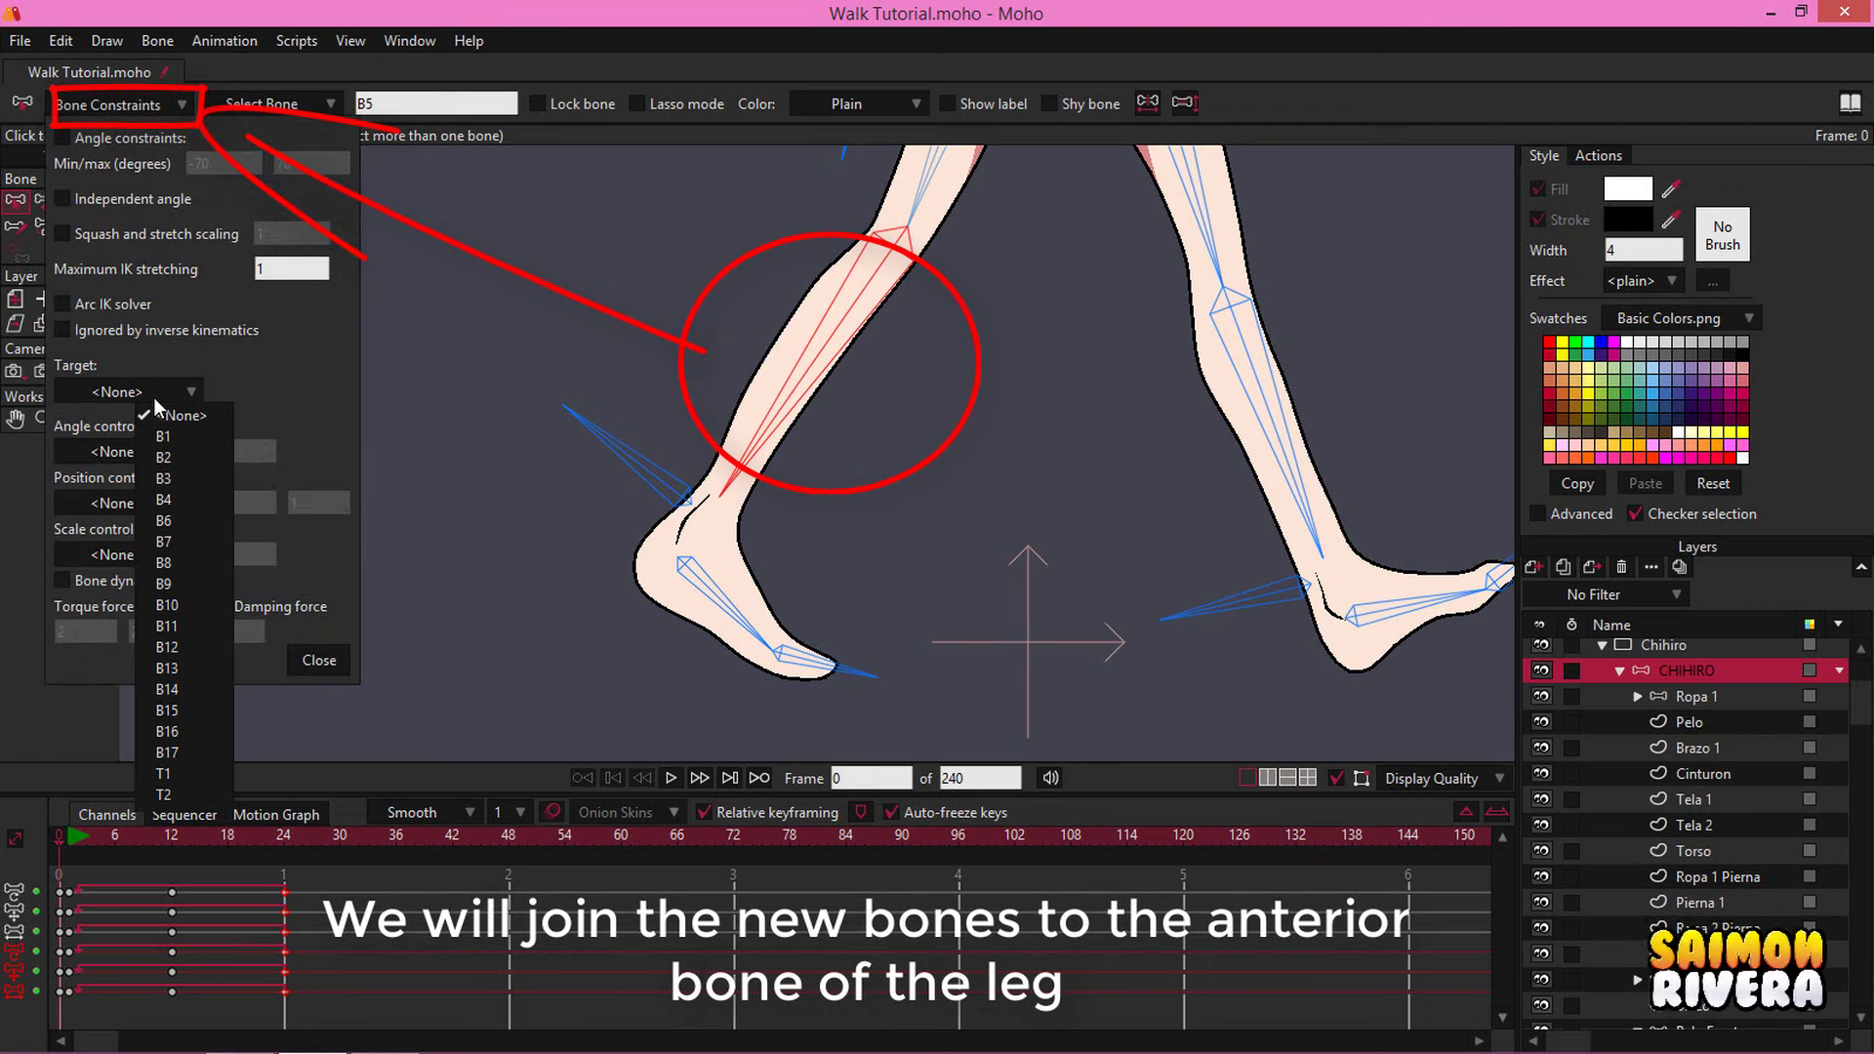
click(188, 777)
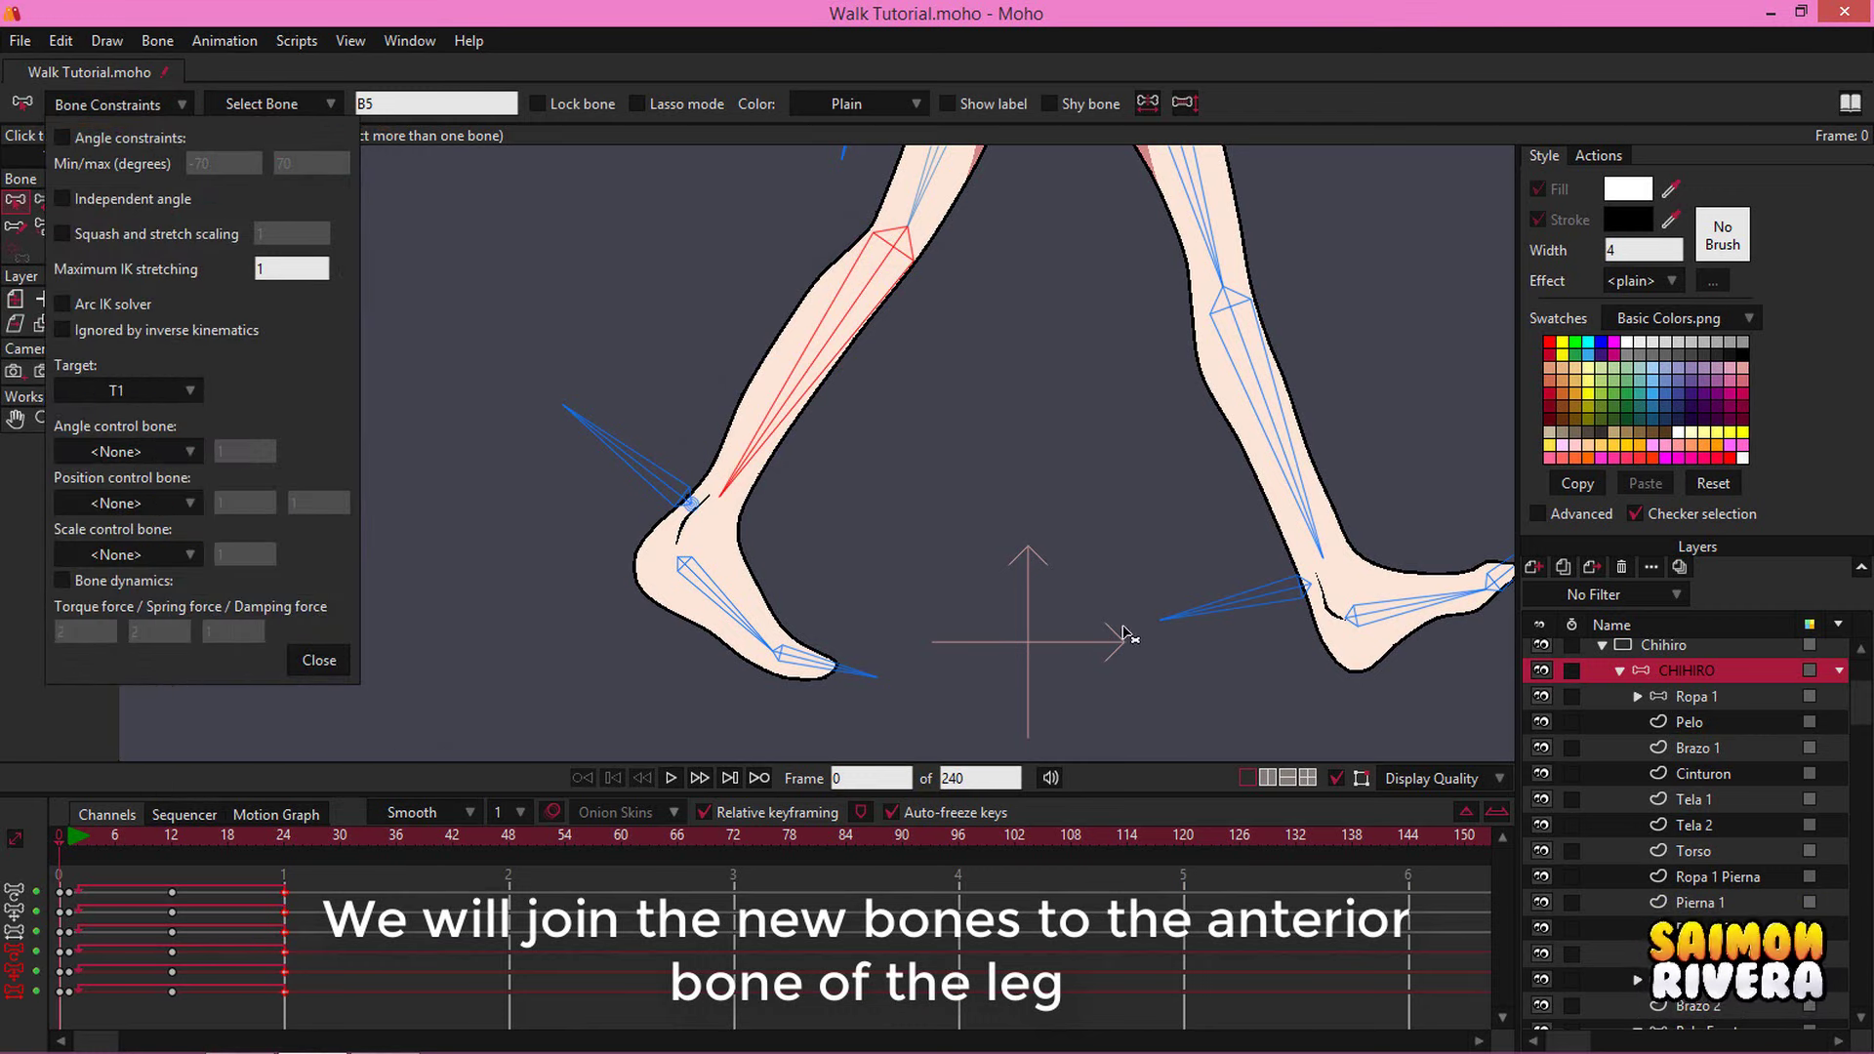
click(319, 661)
Set T2 as the target of the front leg's shin bone in its bone constraints
click(1274, 439)
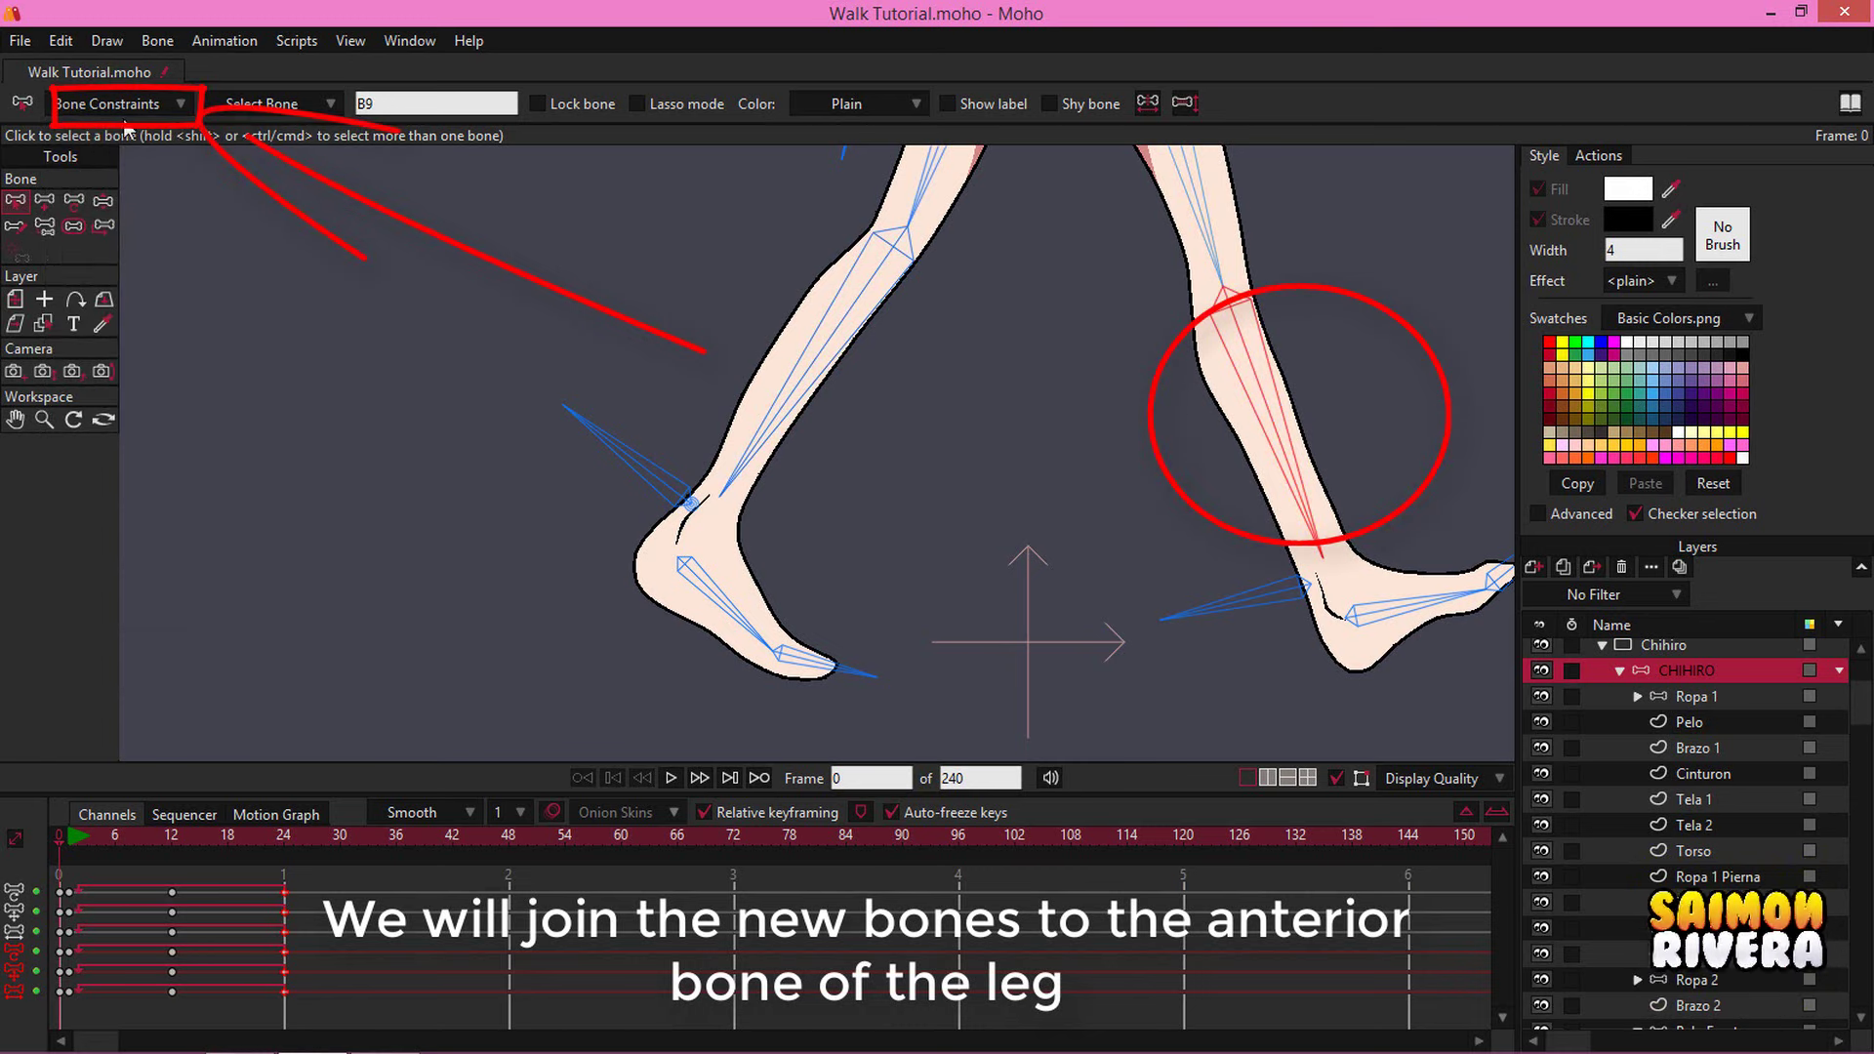
click(166, 107)
click(147, 391)
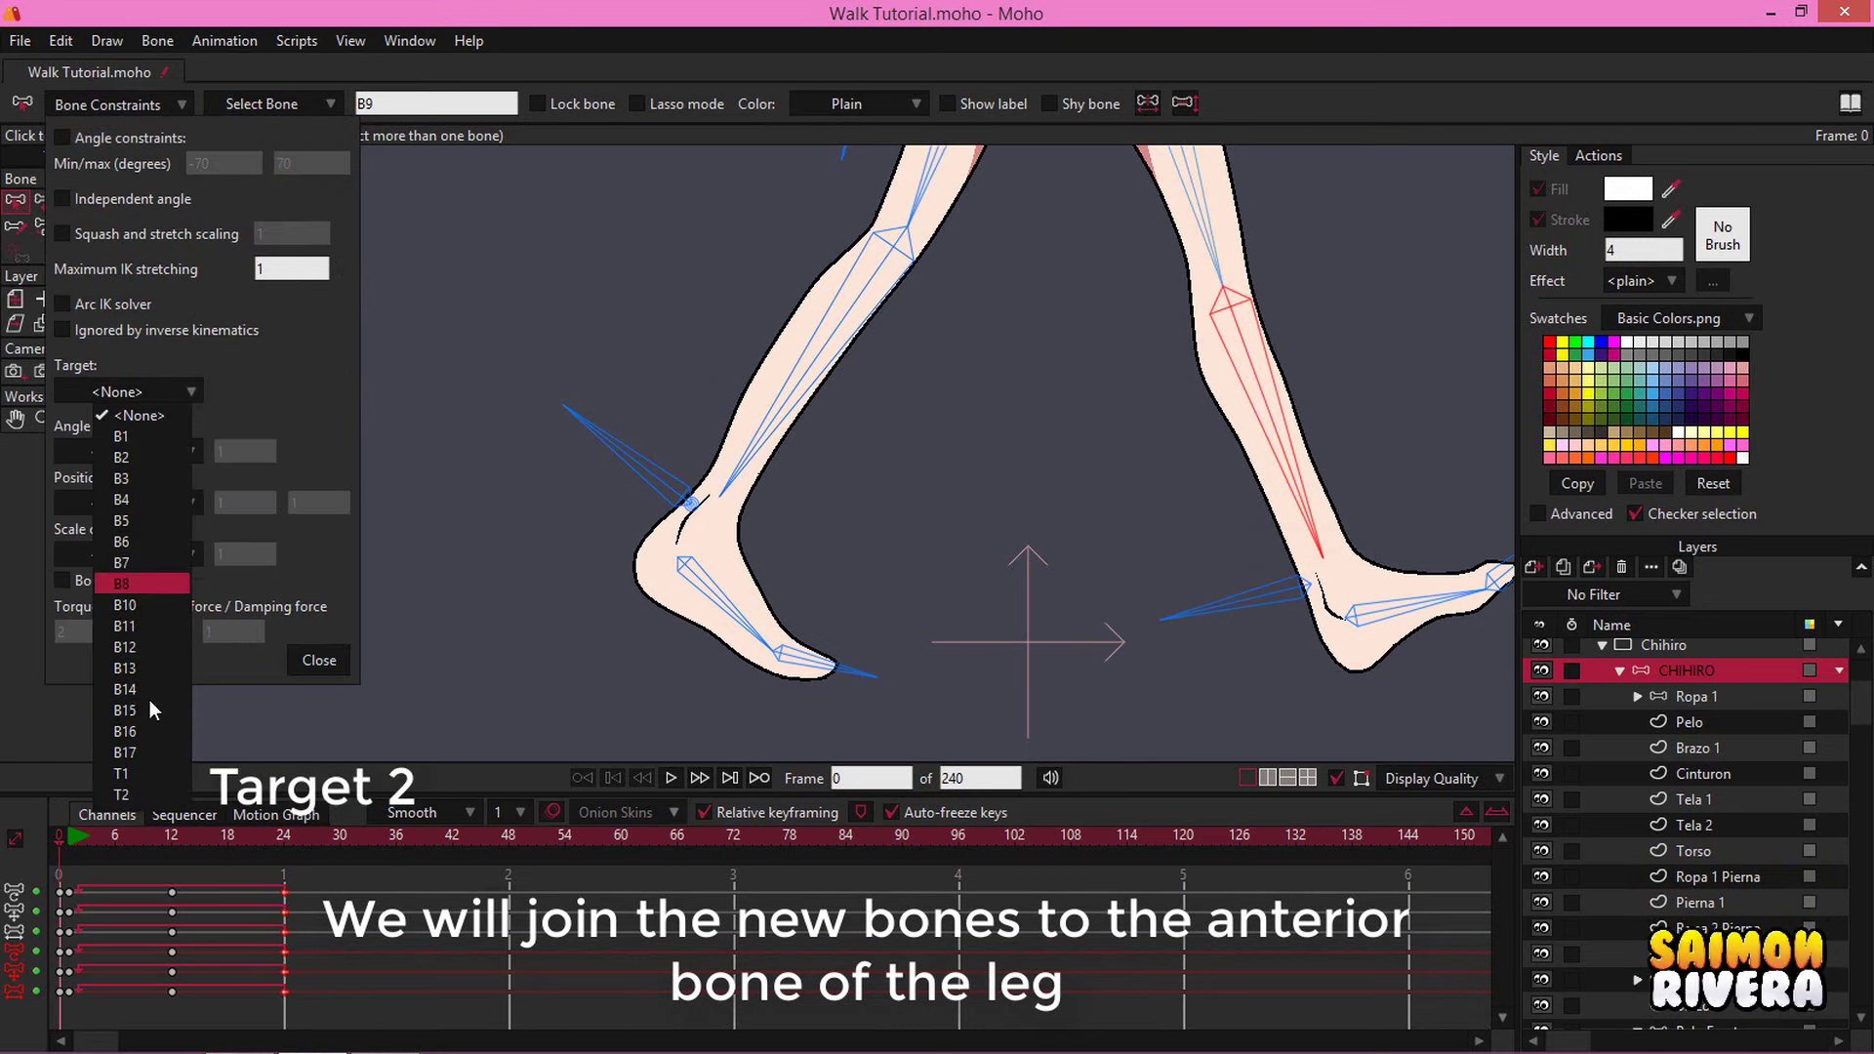
click(319, 665)
Play back the walk animation to check how the legs move with the new targets, and stop it
scroll(629, 612, down, 5)
drag(628, 608, 613, 626)
click(671, 778)
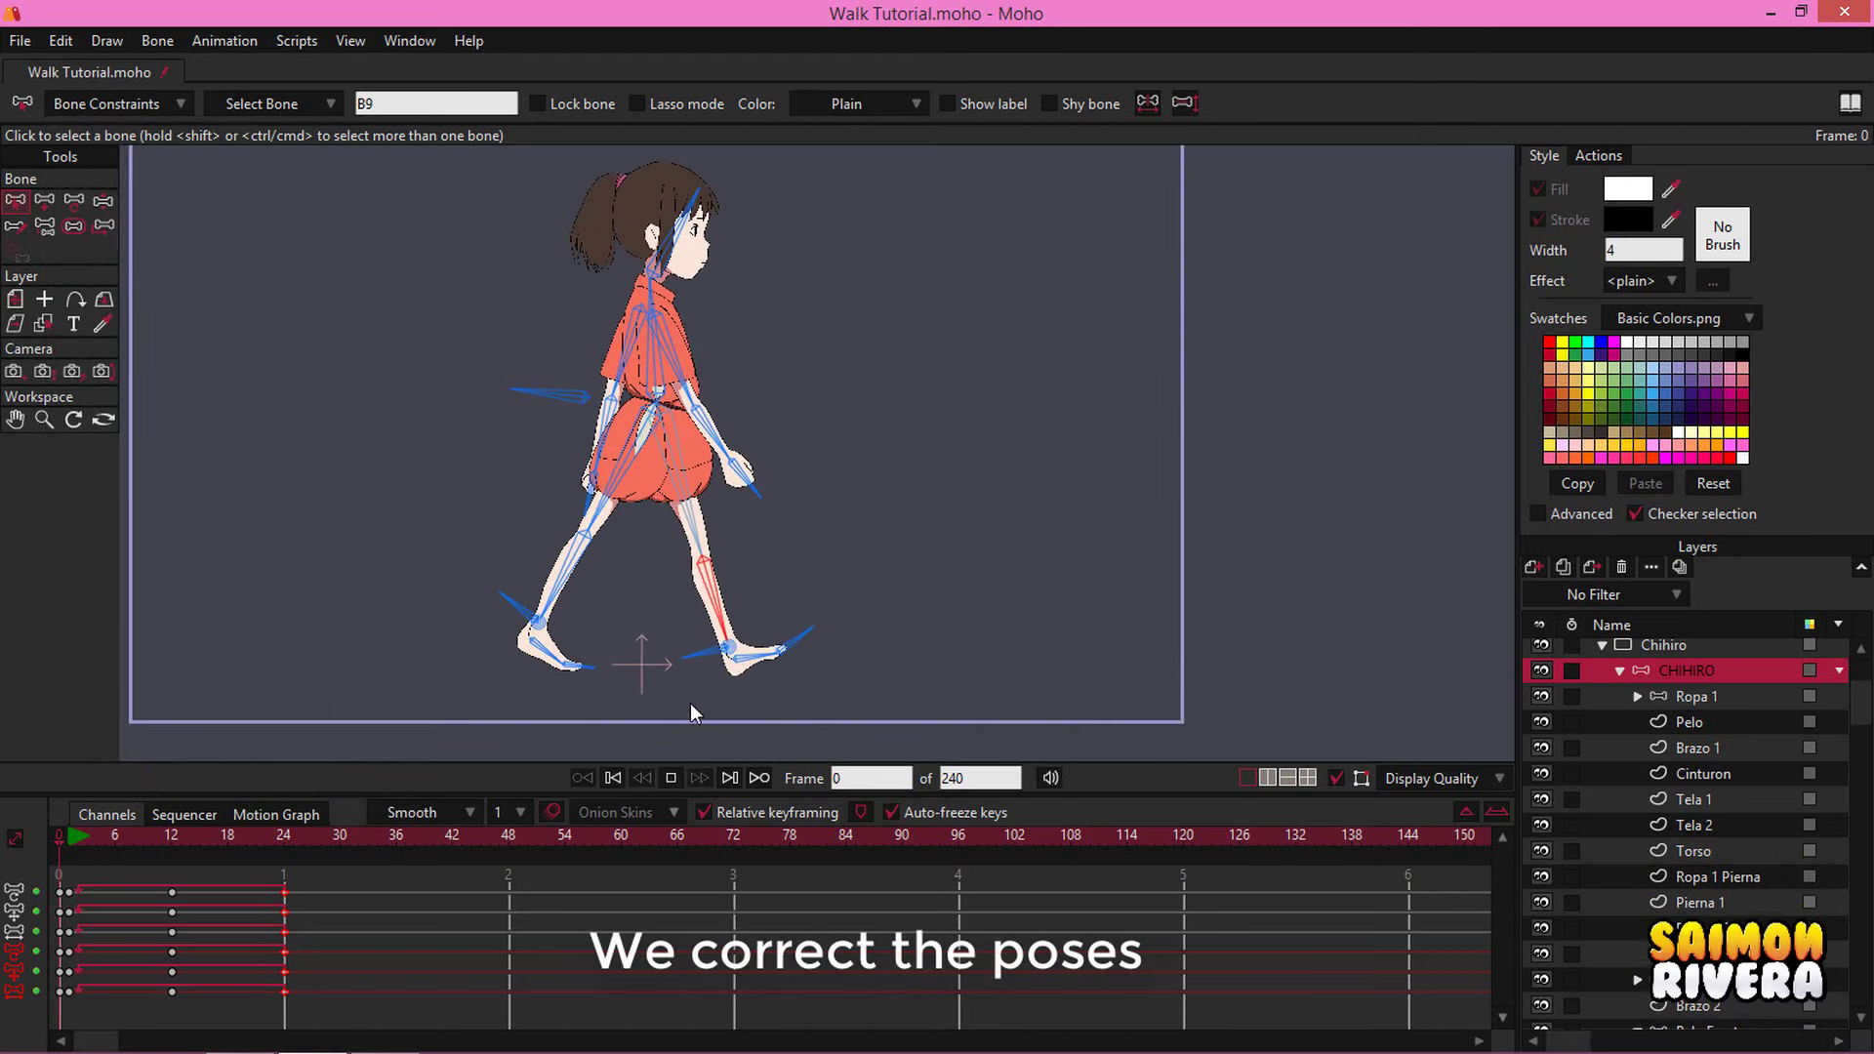
drag(689, 703, 744, 674)
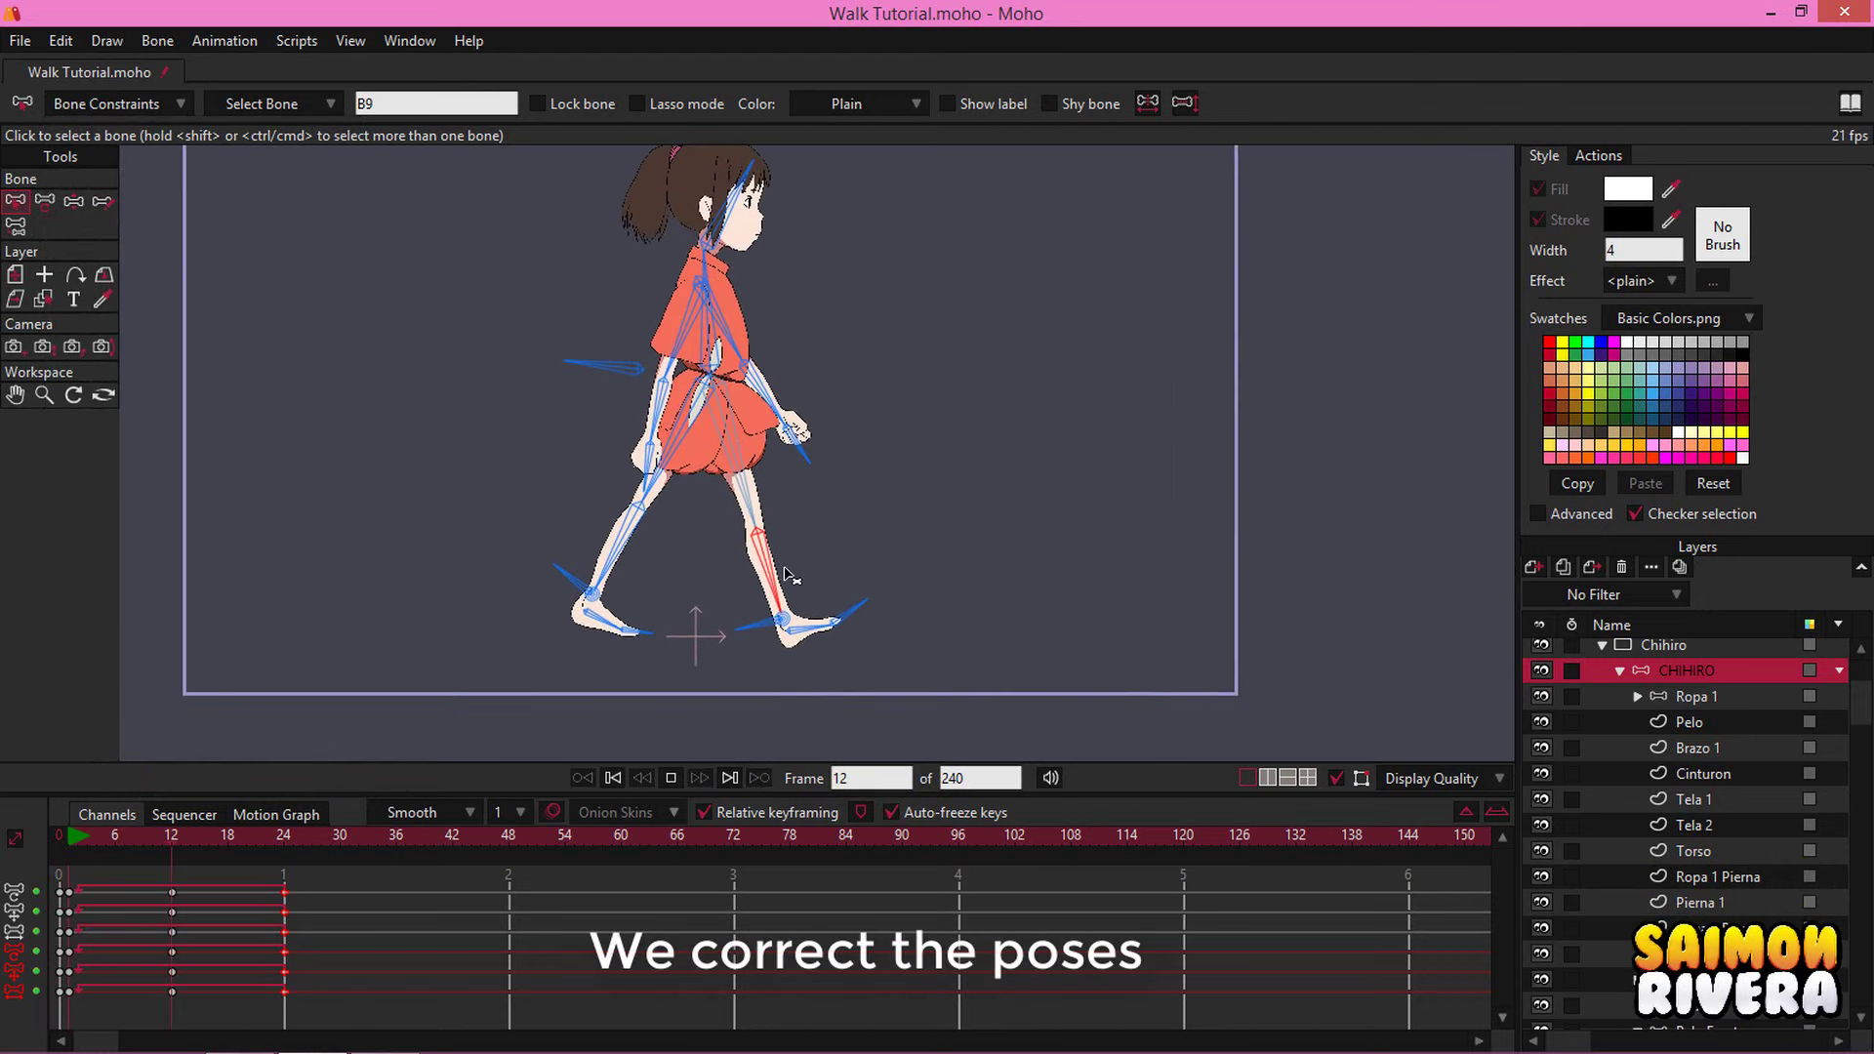
click(671, 778)
scroll(559, 542, up, 2)
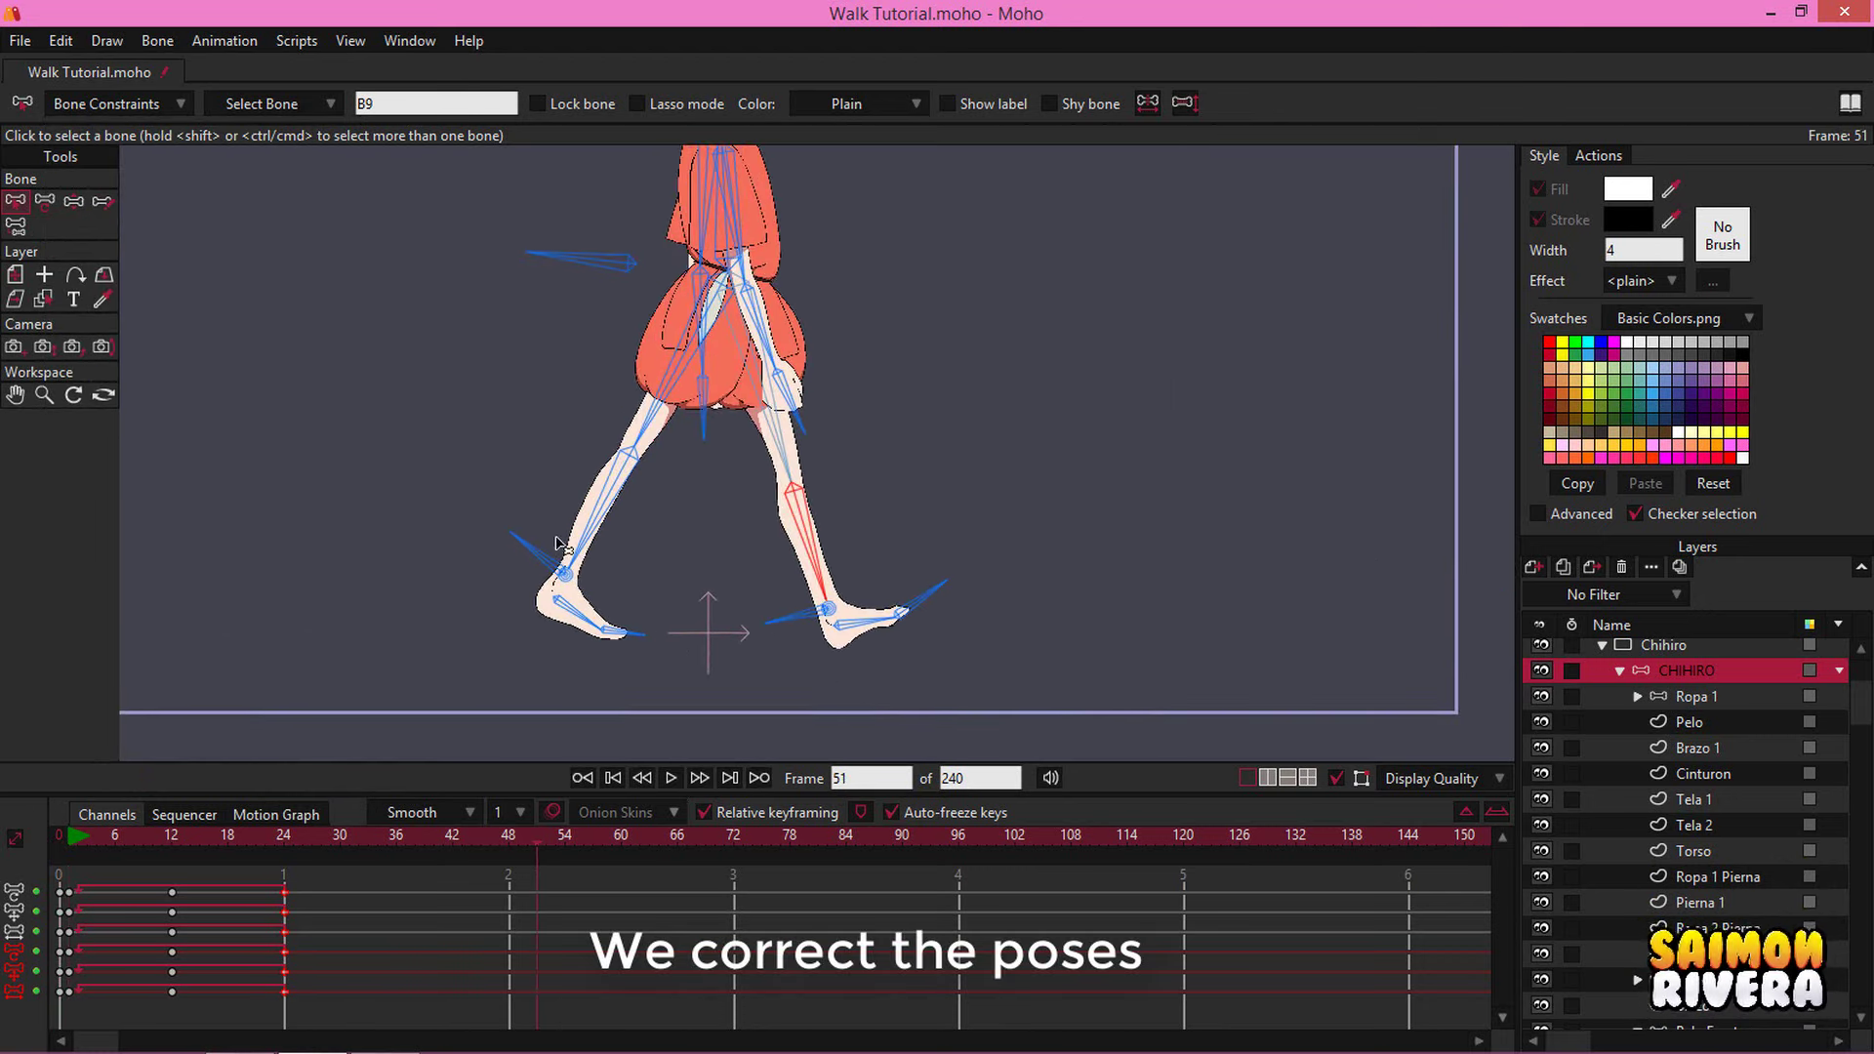
Return to frame 1 and delete the selected keyframes at frame 24
click(613, 778)
click(73, 838)
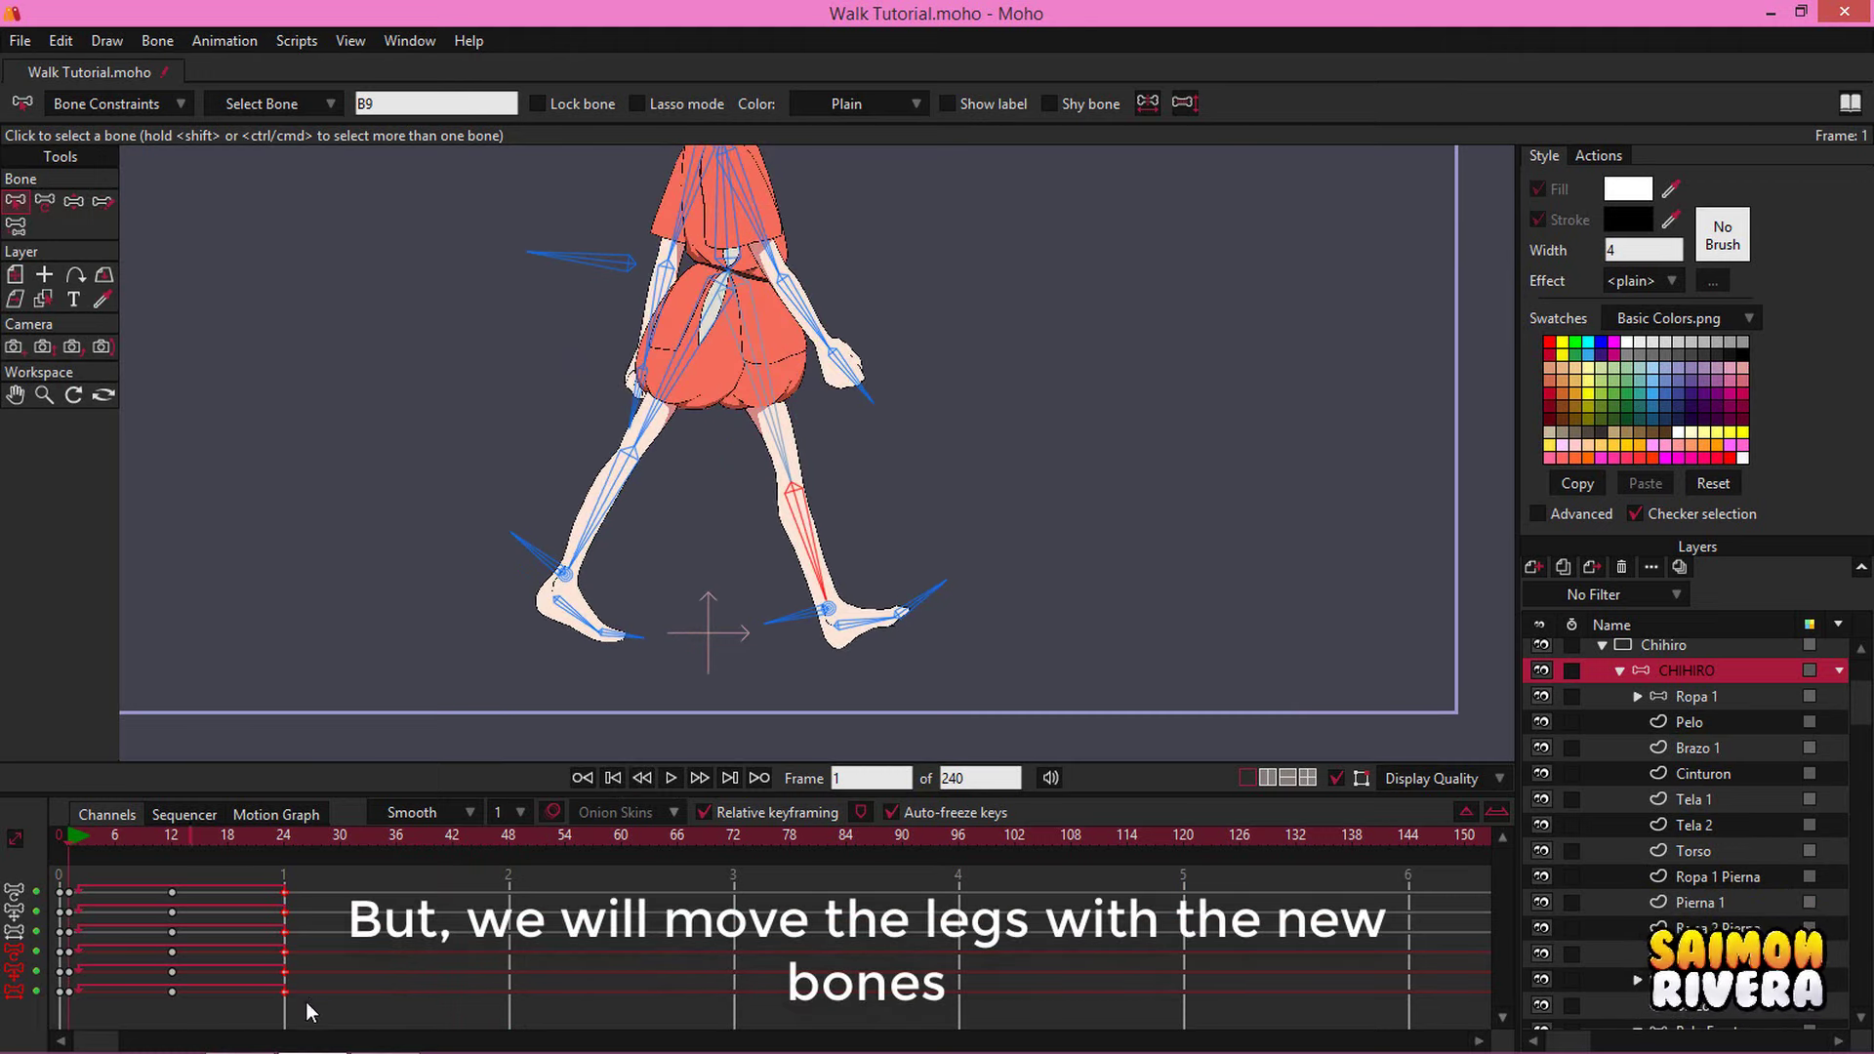
key(Delete)
At frame 12, swap the legs by moving T1 to the front and T2 to the rear, and adjust both feet
click(74, 201)
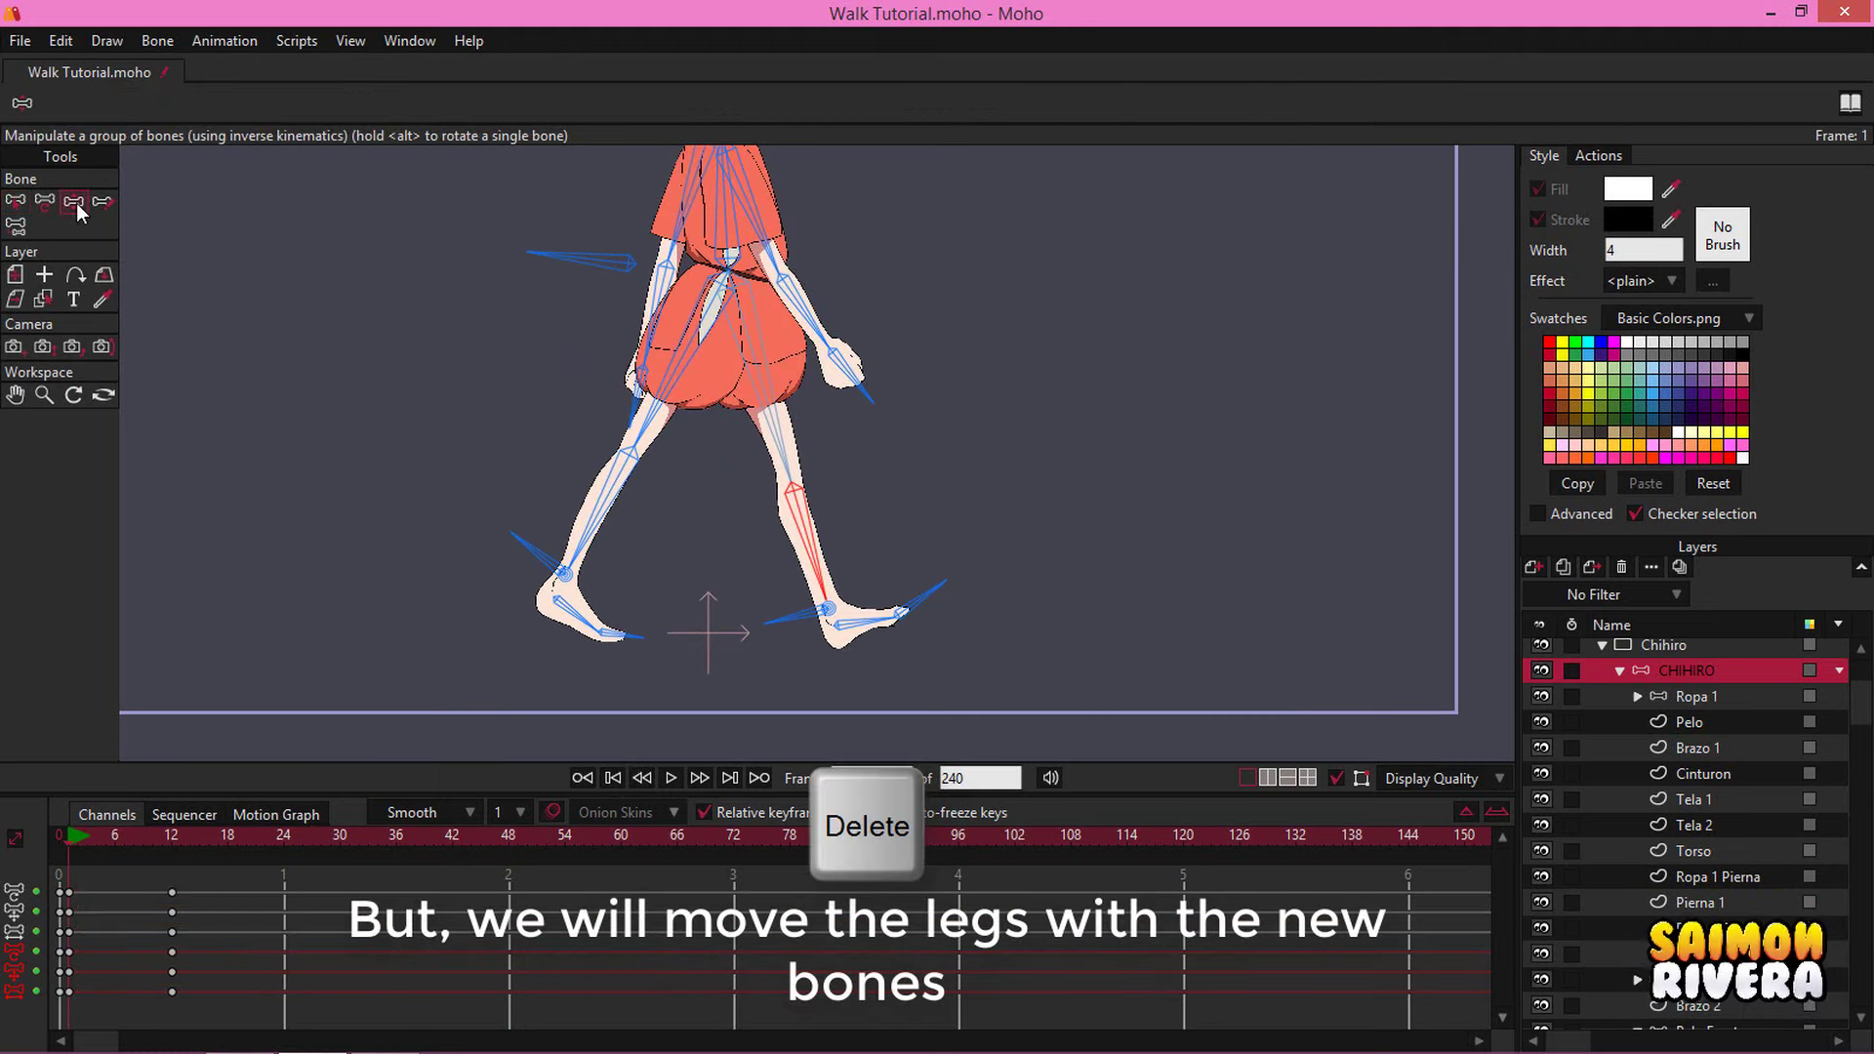
click(545, 554)
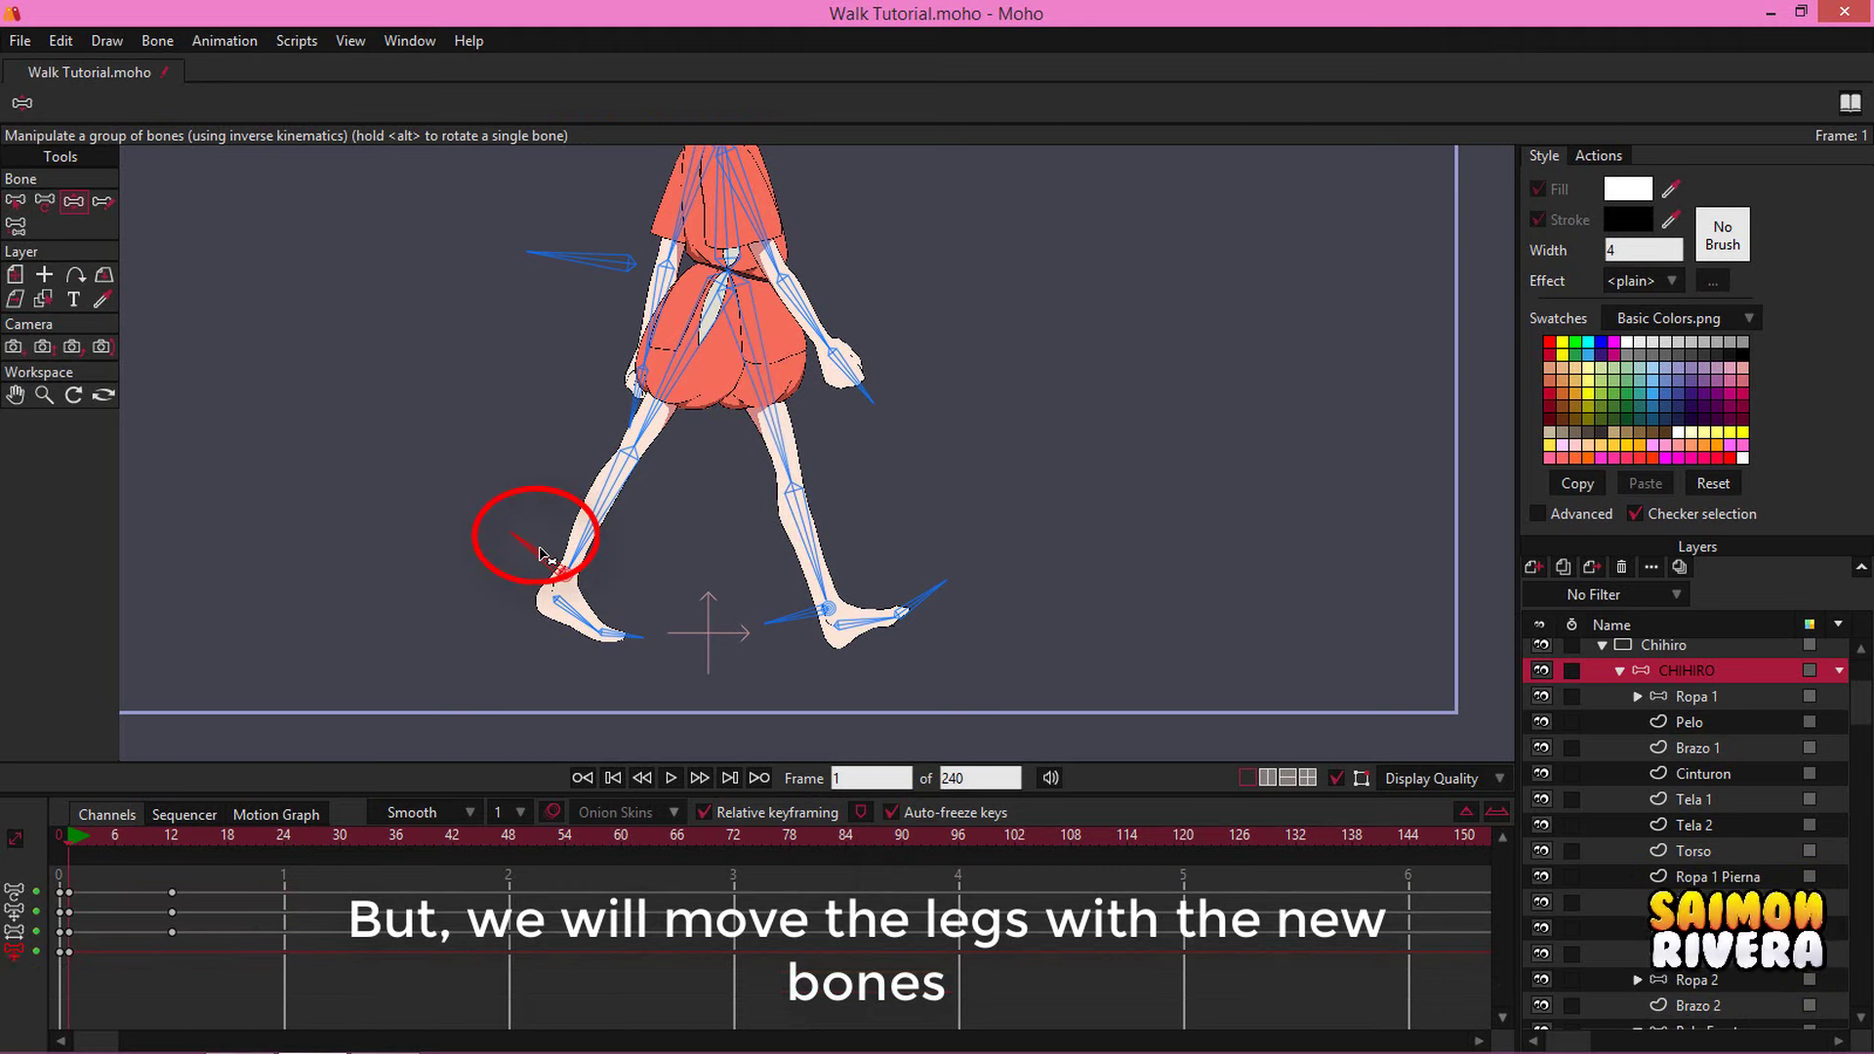
click(173, 836)
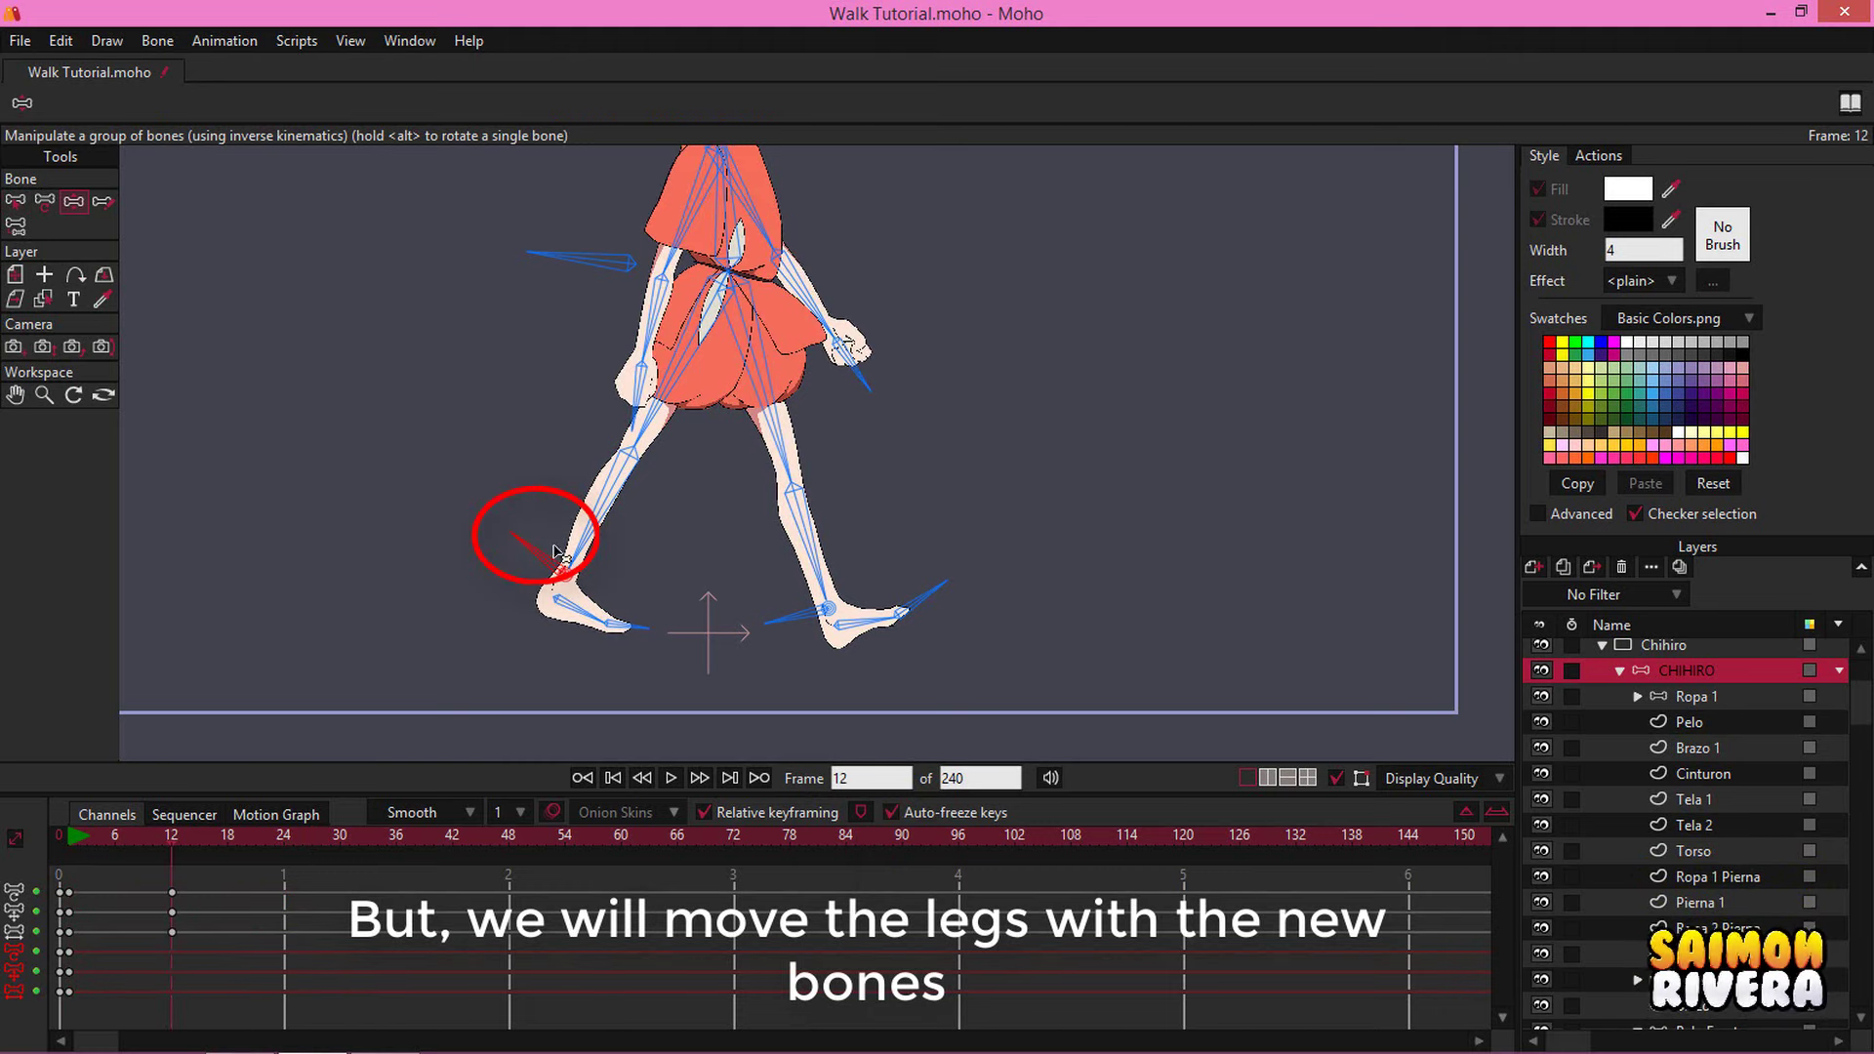
drag(536, 555, 571, 633)
click(876, 618)
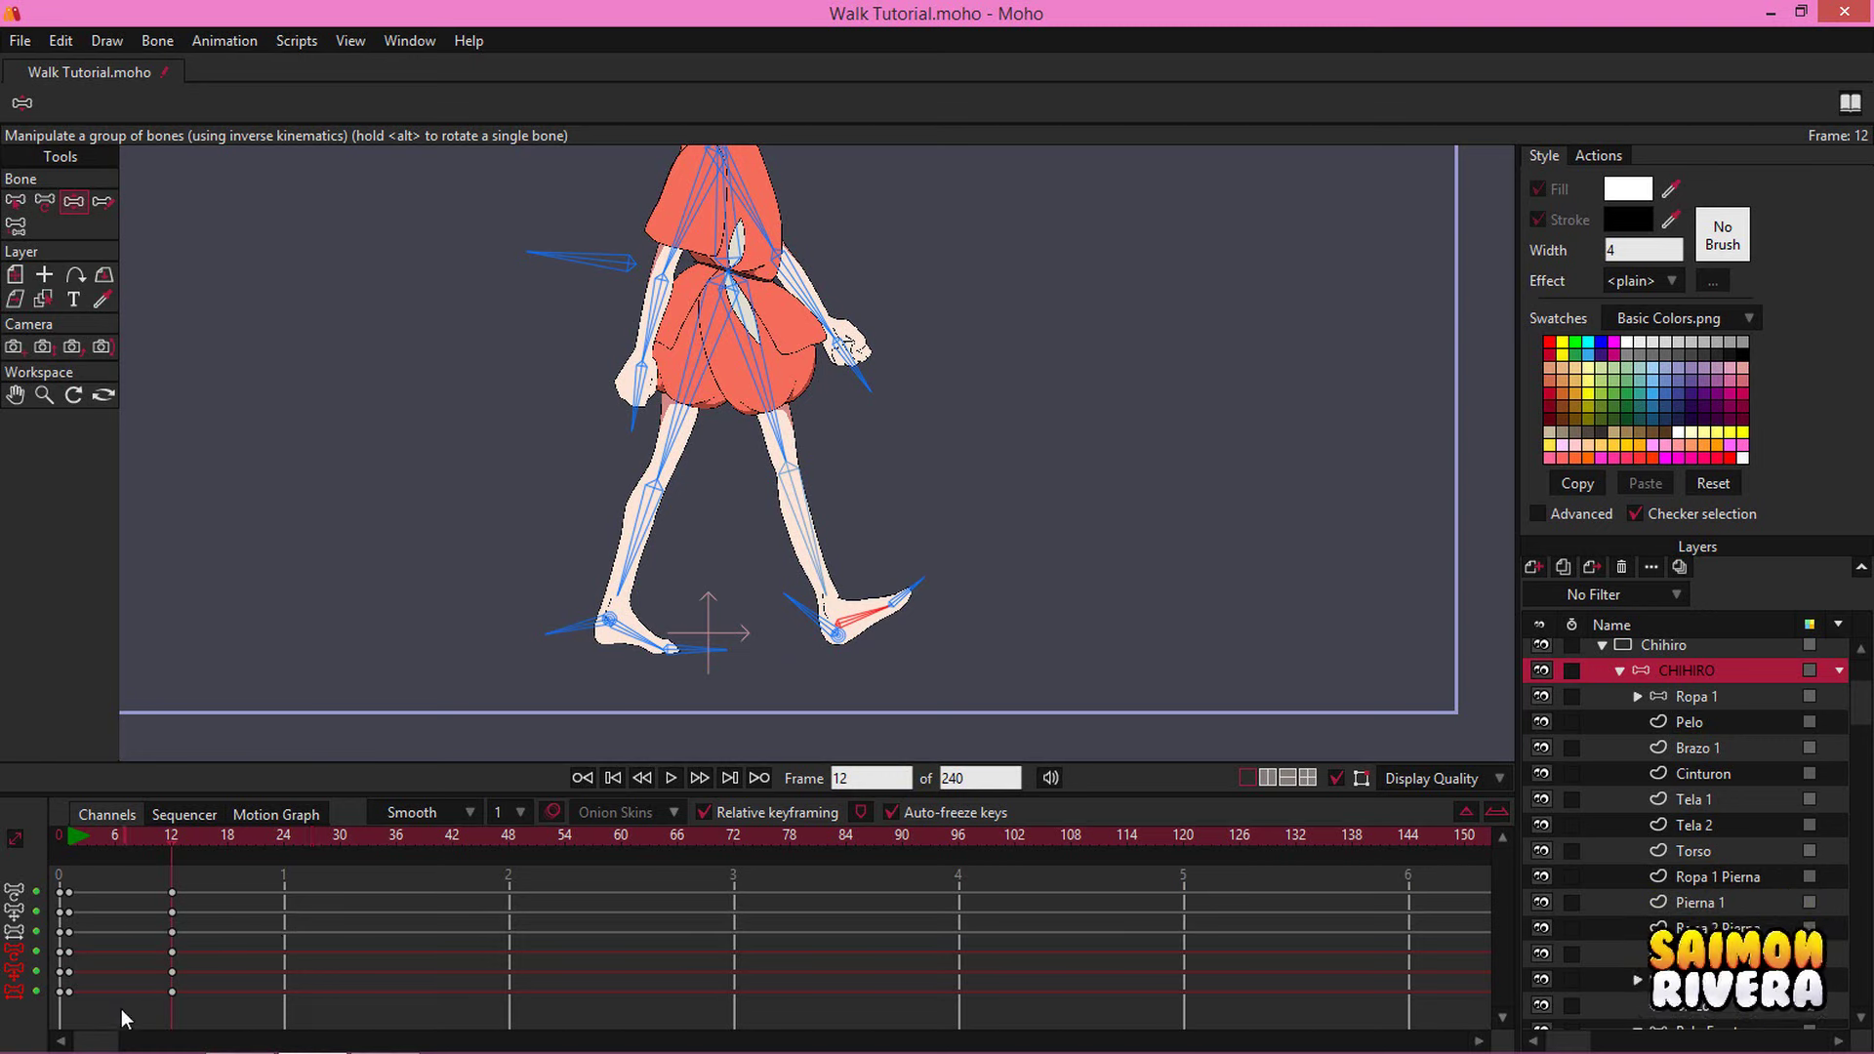
Copy all keyframes of frame 1 and paste them at frame 24
drag(121, 1009, 65, 885)
click(285, 840)
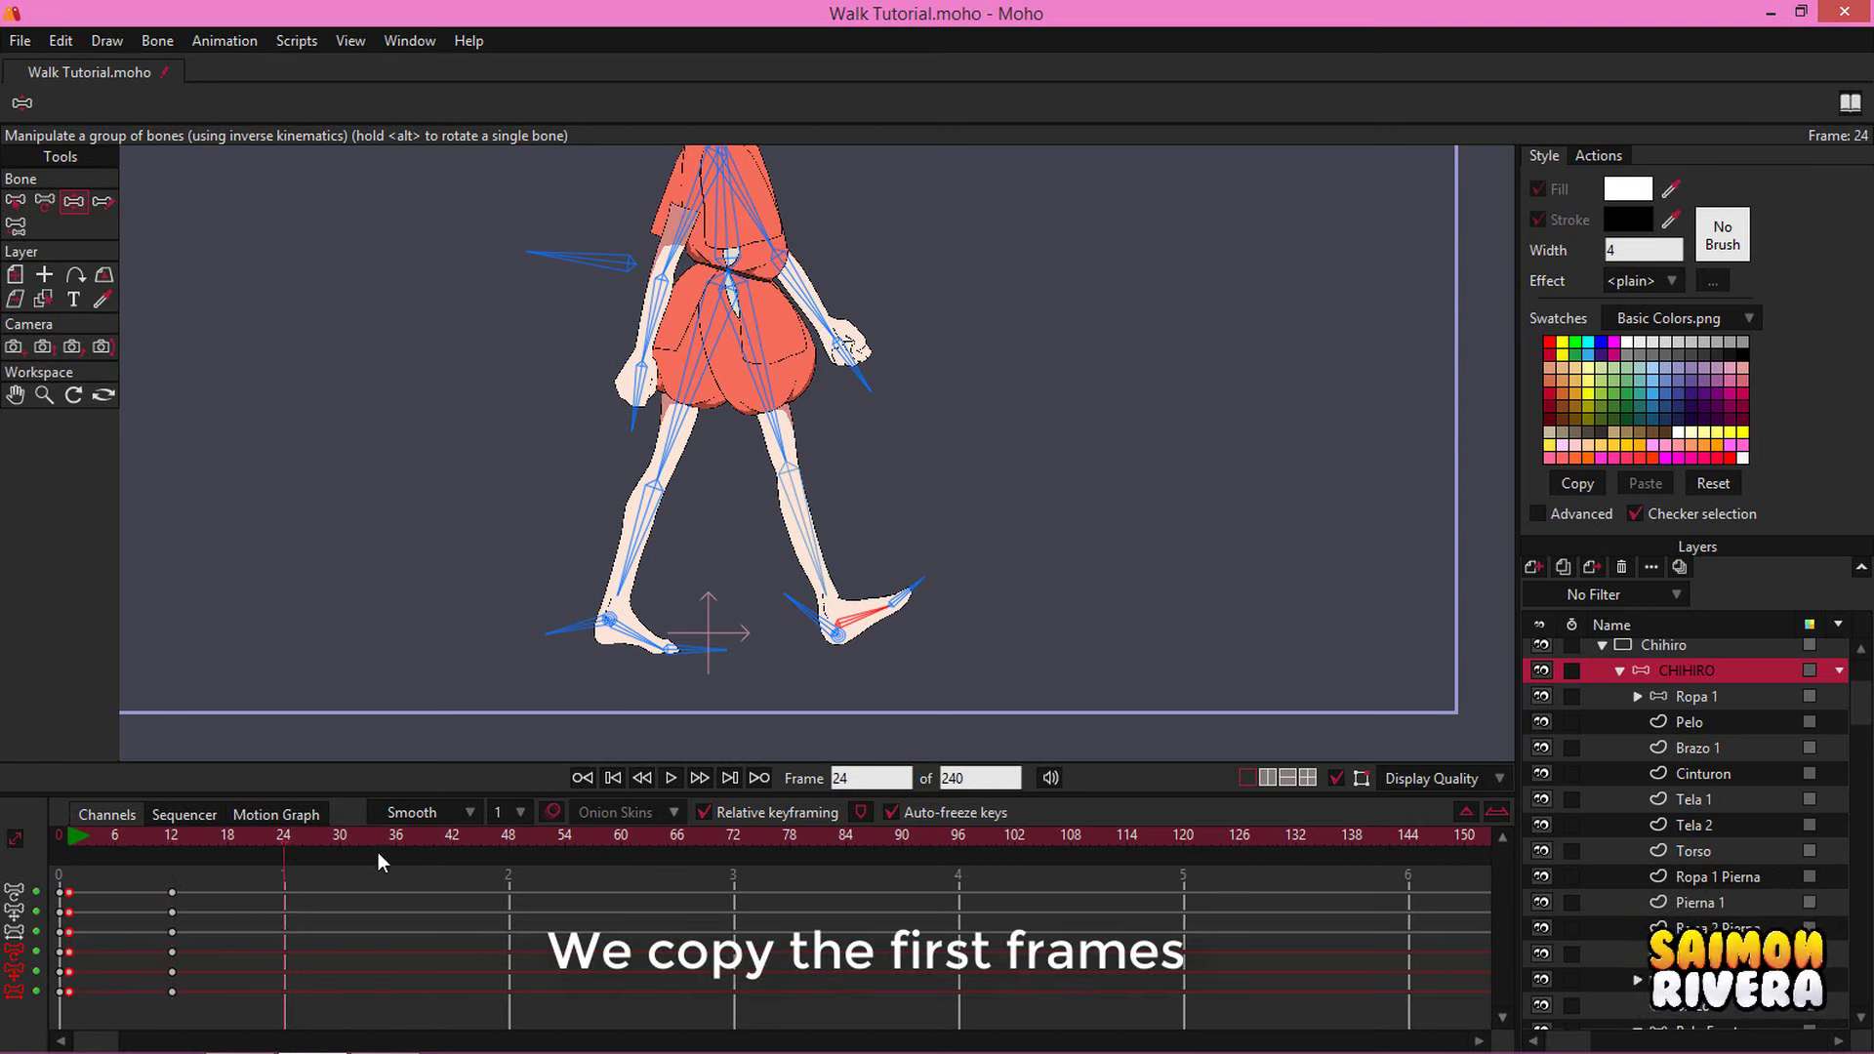
key(ctrl+v)
drag(265, 890, 265, 891)
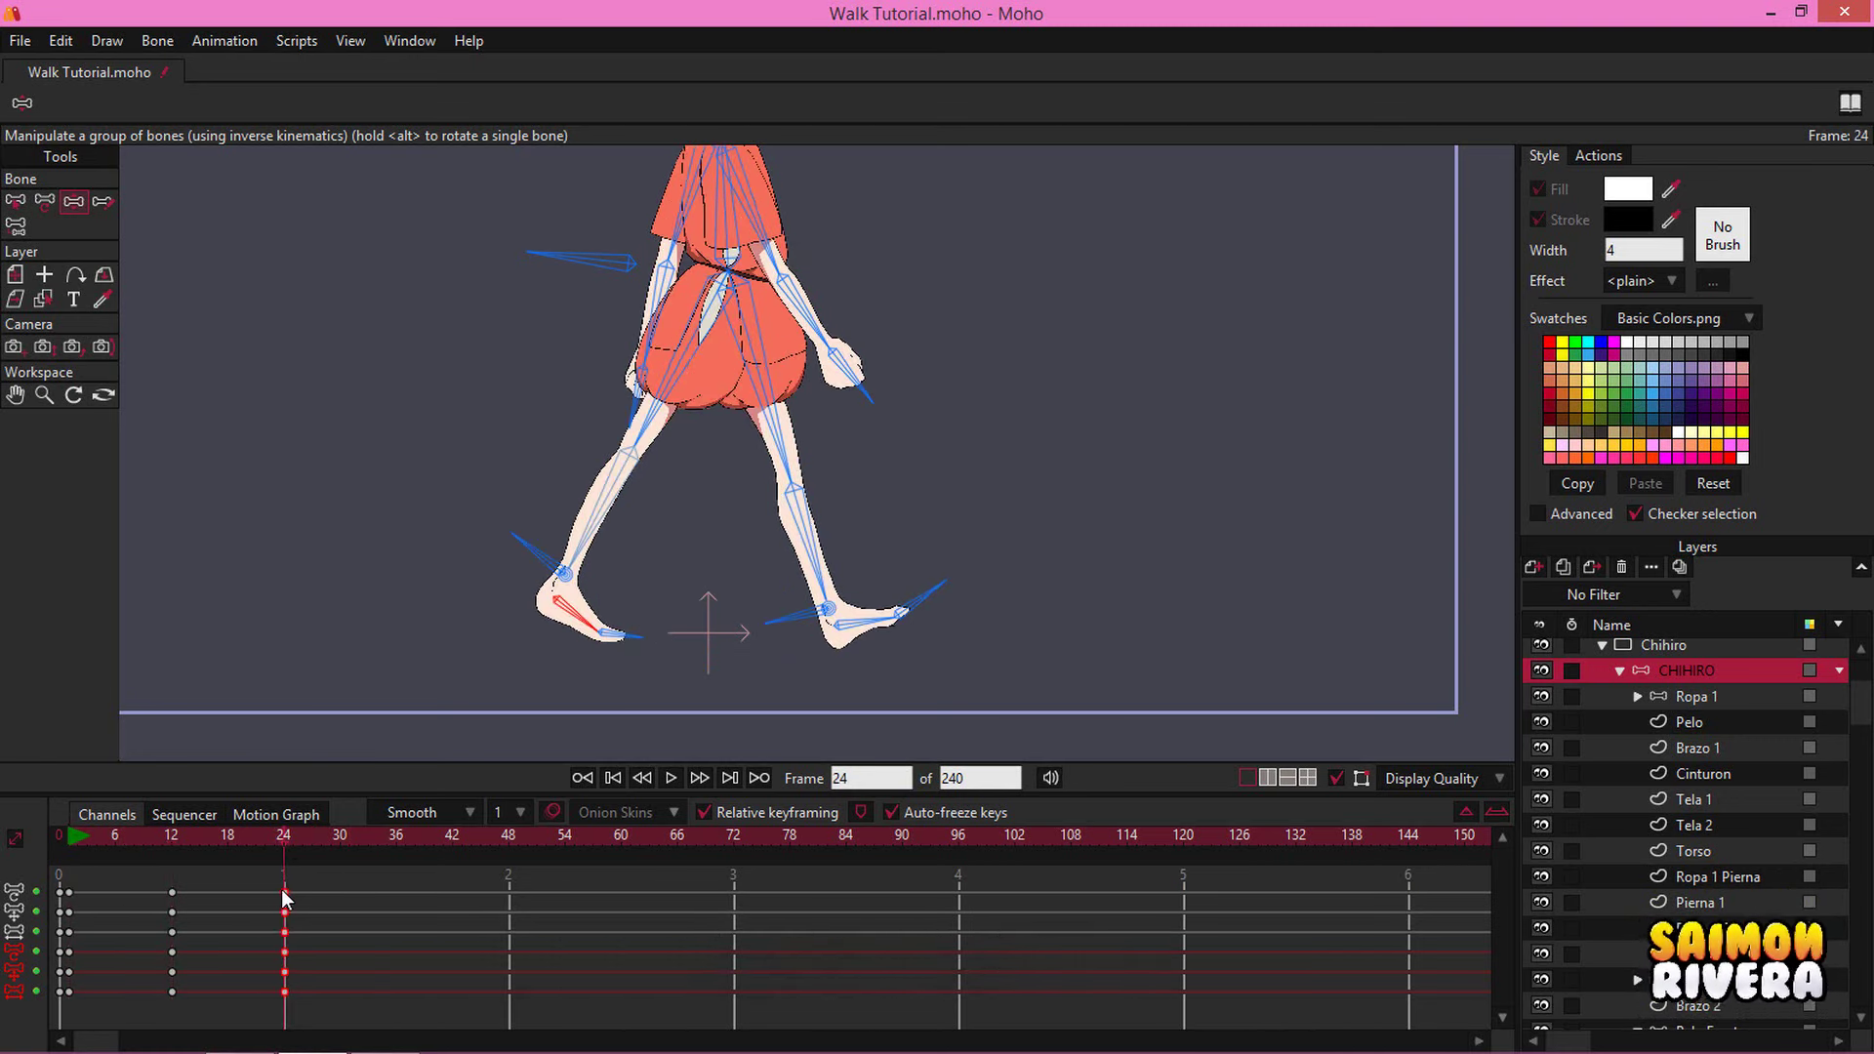
Set the frame 24 keyframes to Cycle interpolation with absolute frame 2
right_click(284, 892)
click(337, 876)
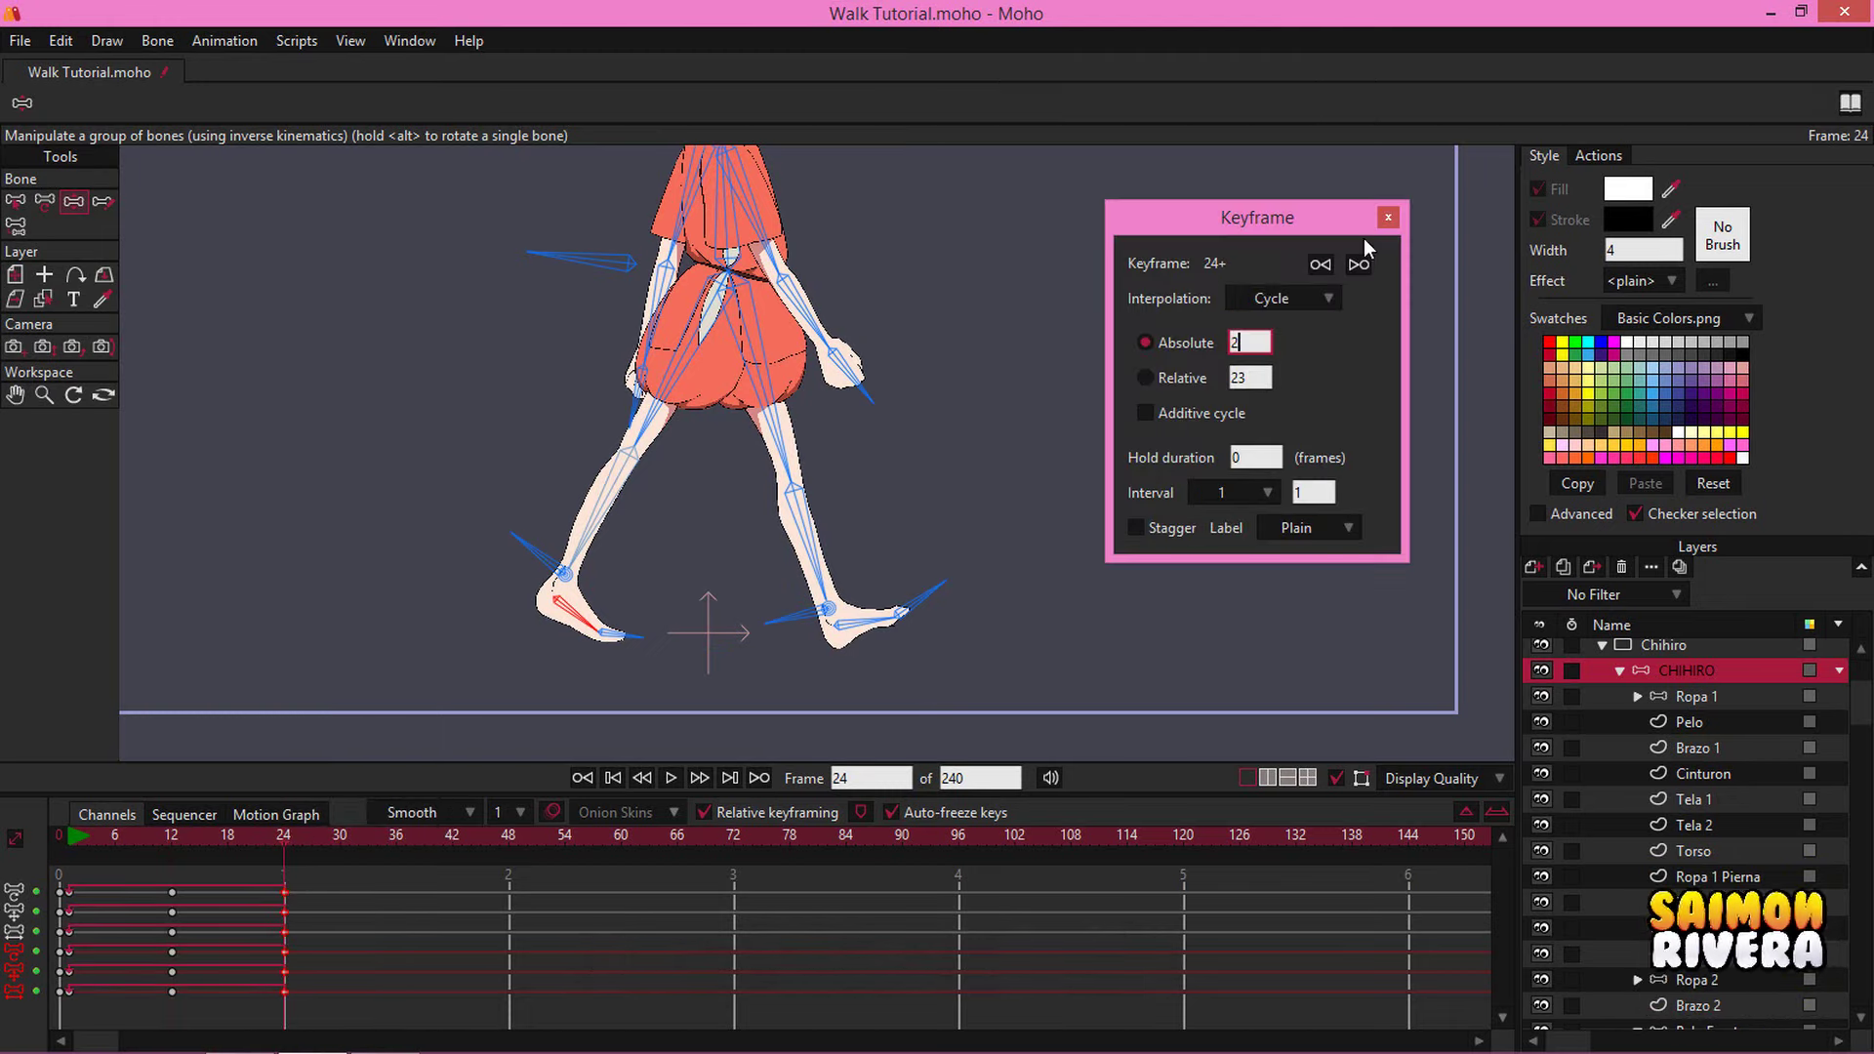
click(1388, 218)
Play the looping walk to check the leg movement, and stop playback
key(ctrl+r)
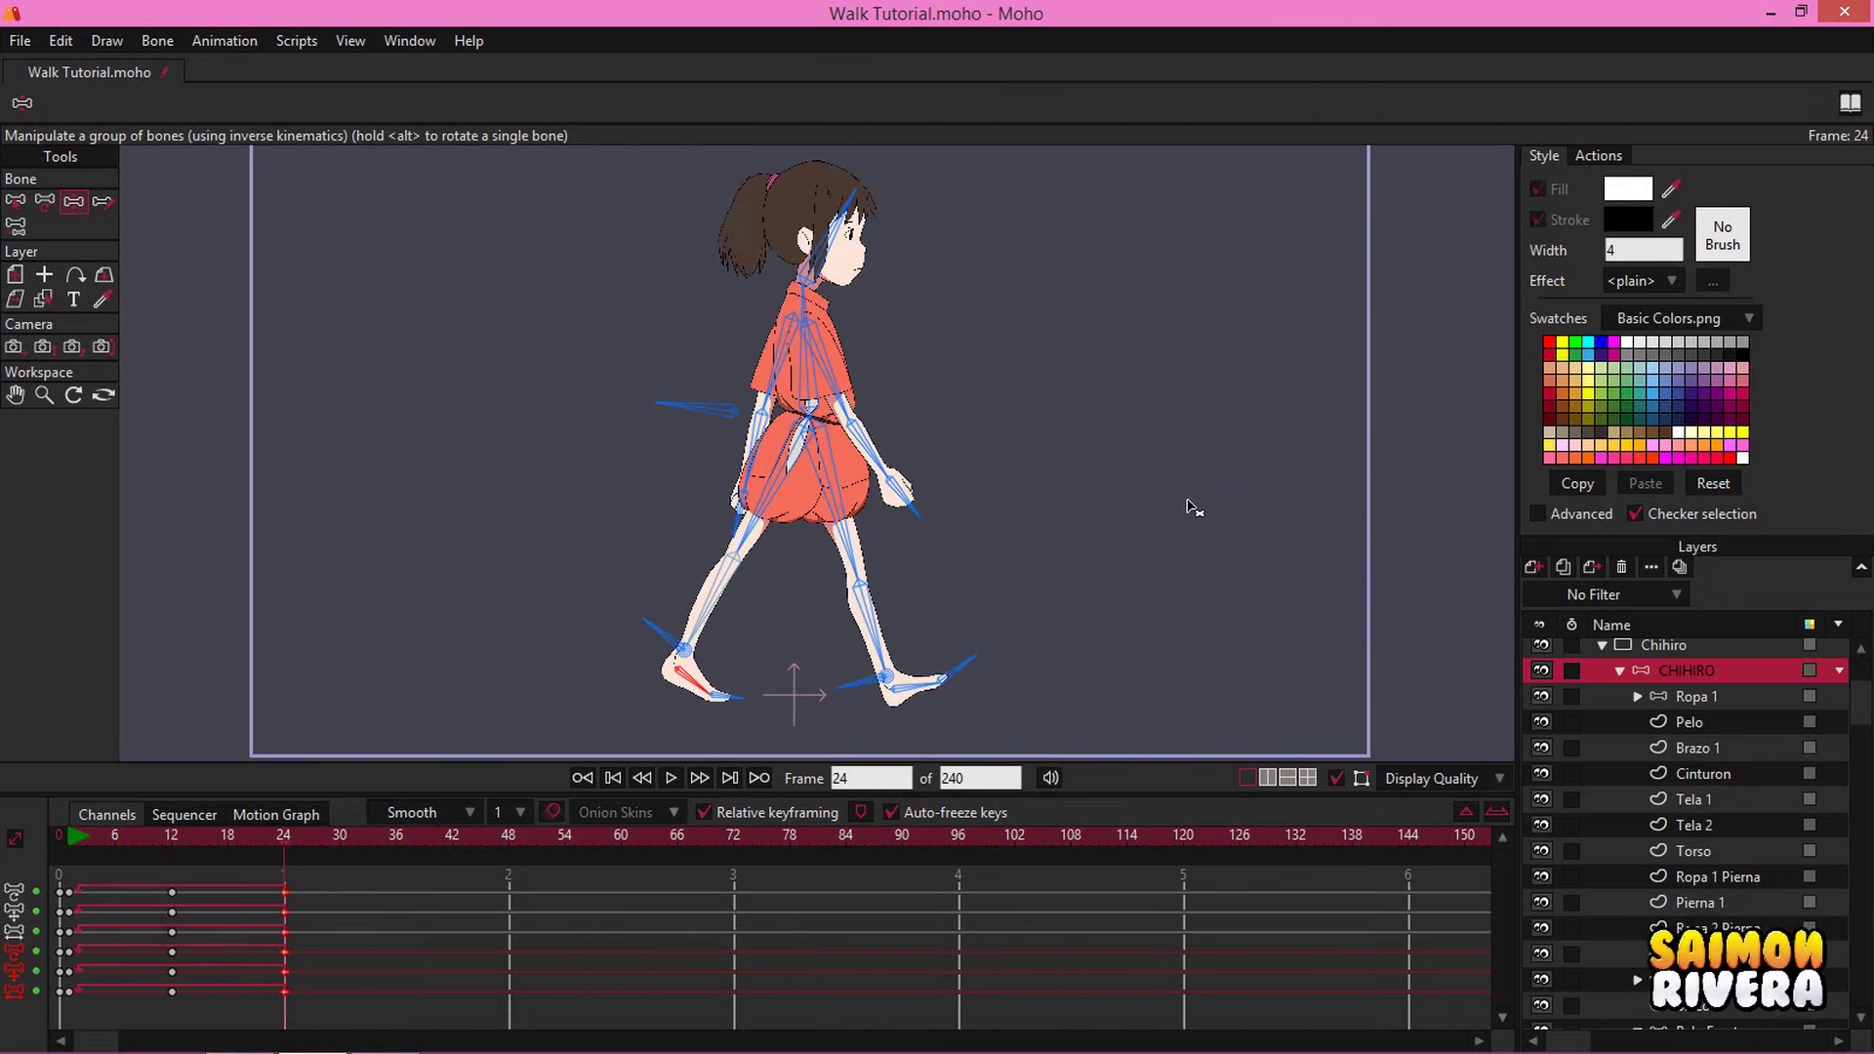
click(671, 777)
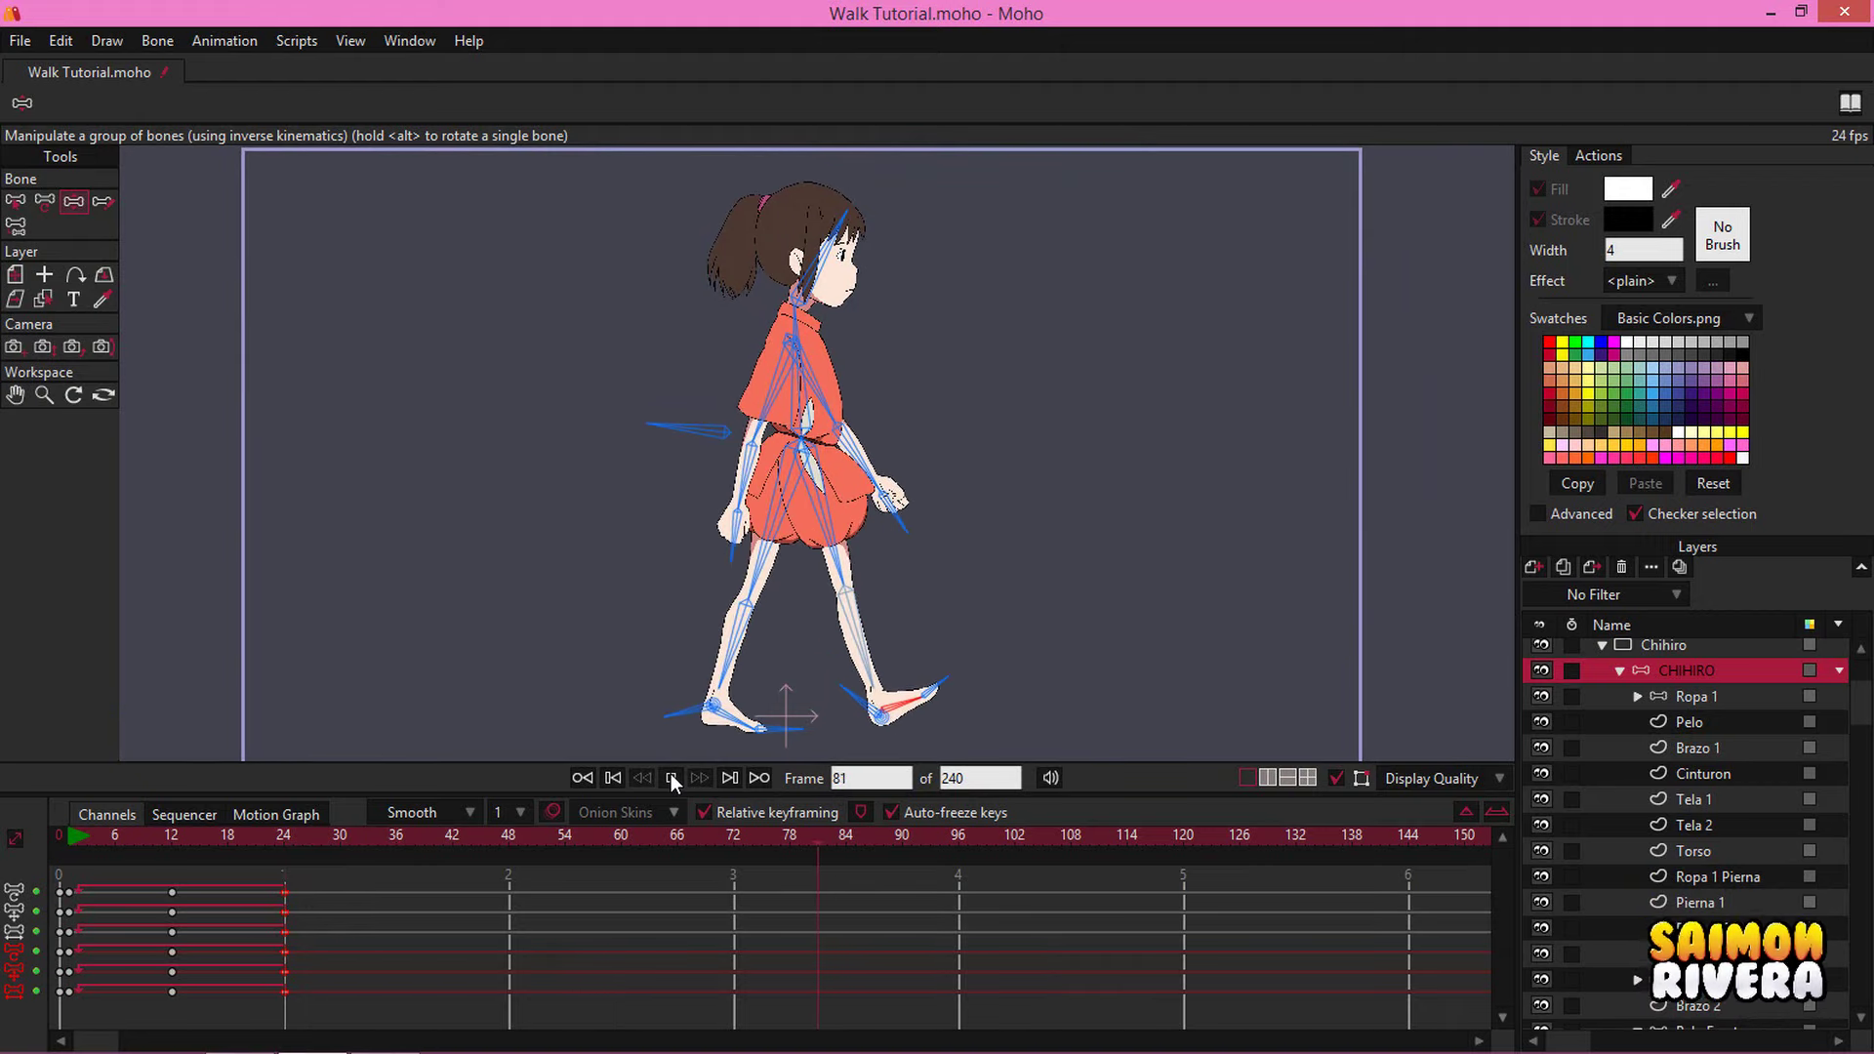
click(671, 777)
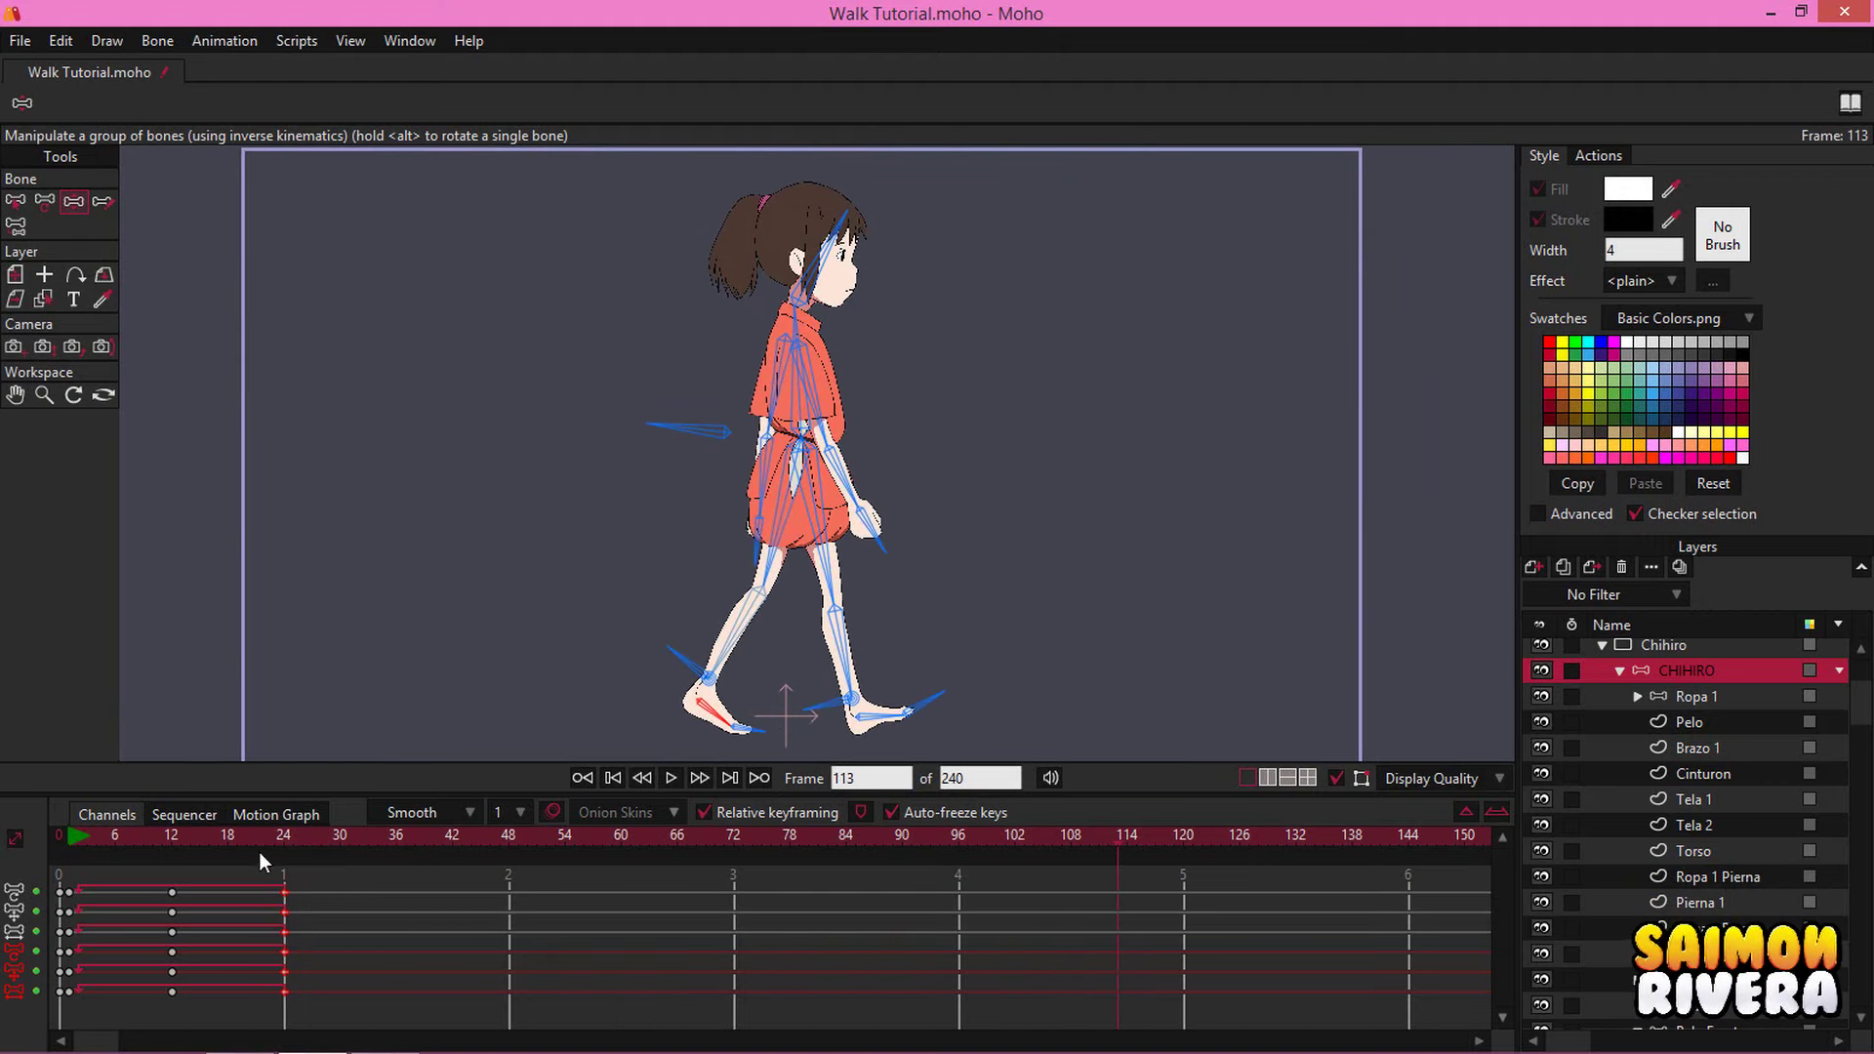
At frame 6, raise T1 up and back to bend the rear leg, and move T2 to bring the supporting leg under the body
click(120, 829)
drag(373, 651, 414, 488)
scroll(802, 498, up, 5)
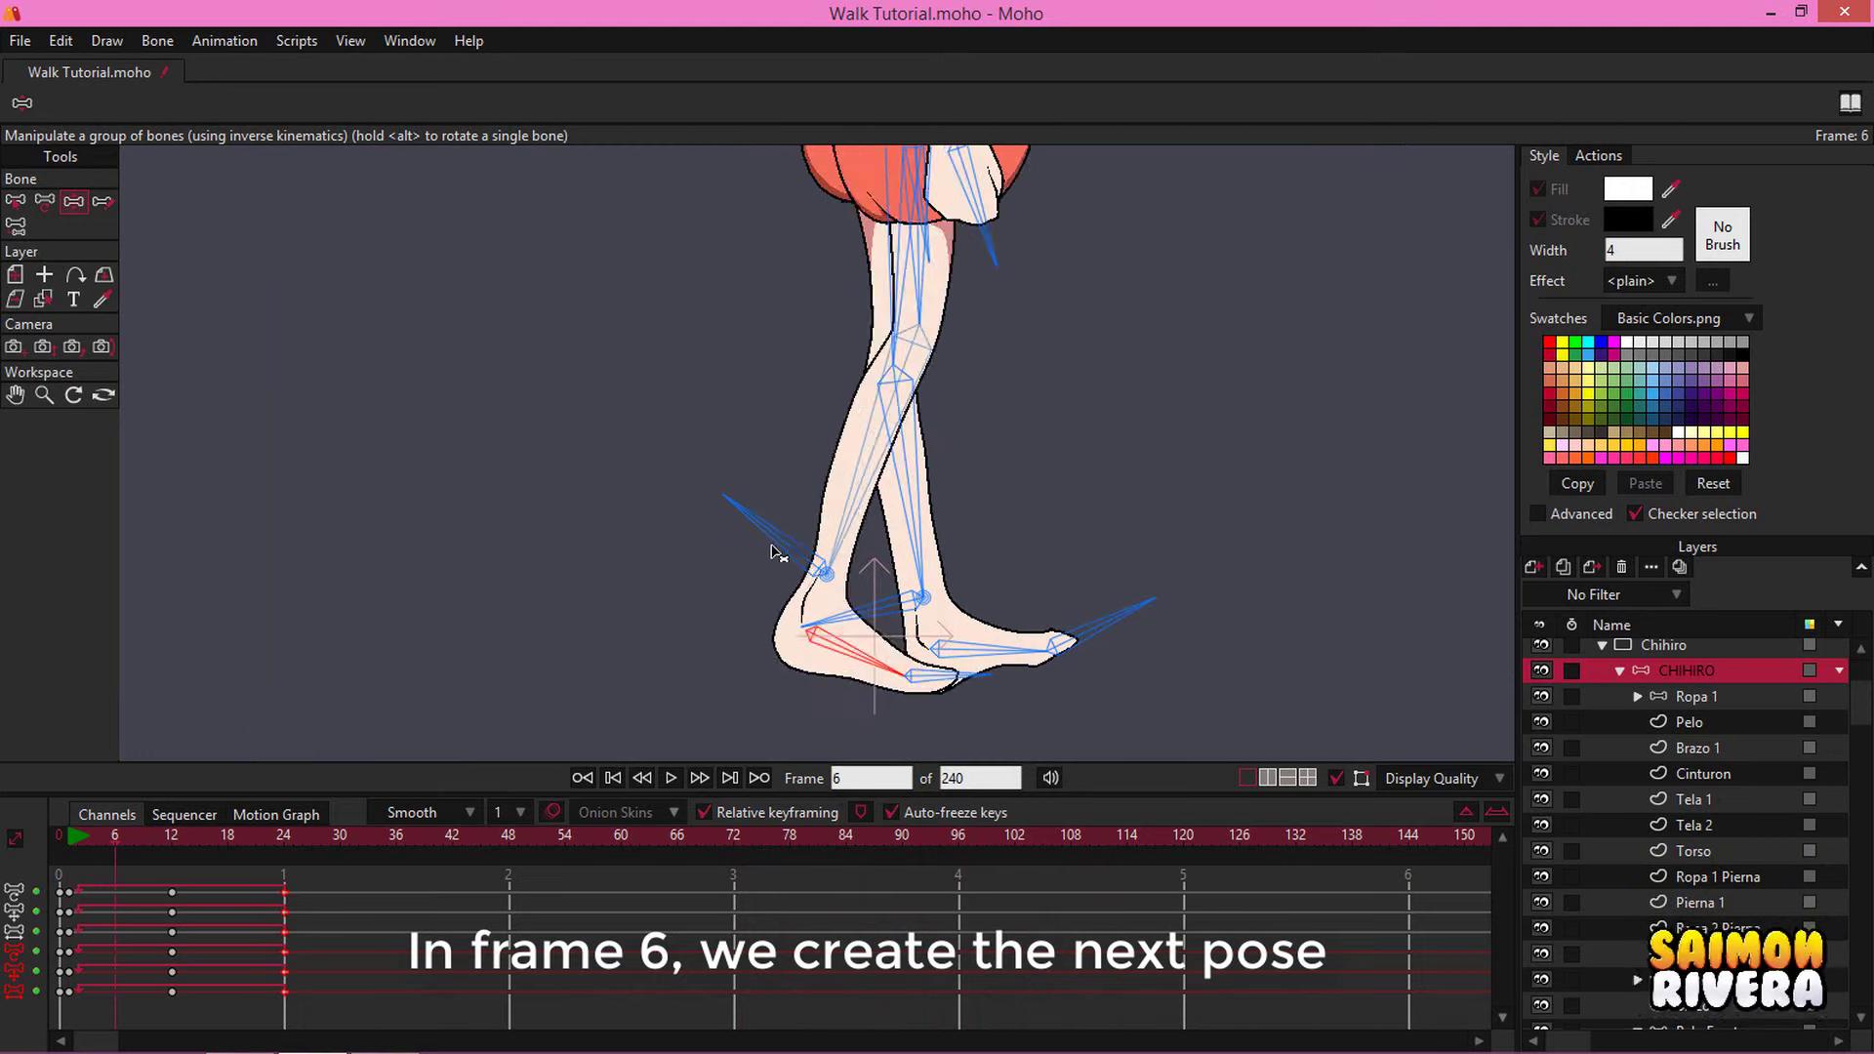
drag(777, 553, 670, 448)
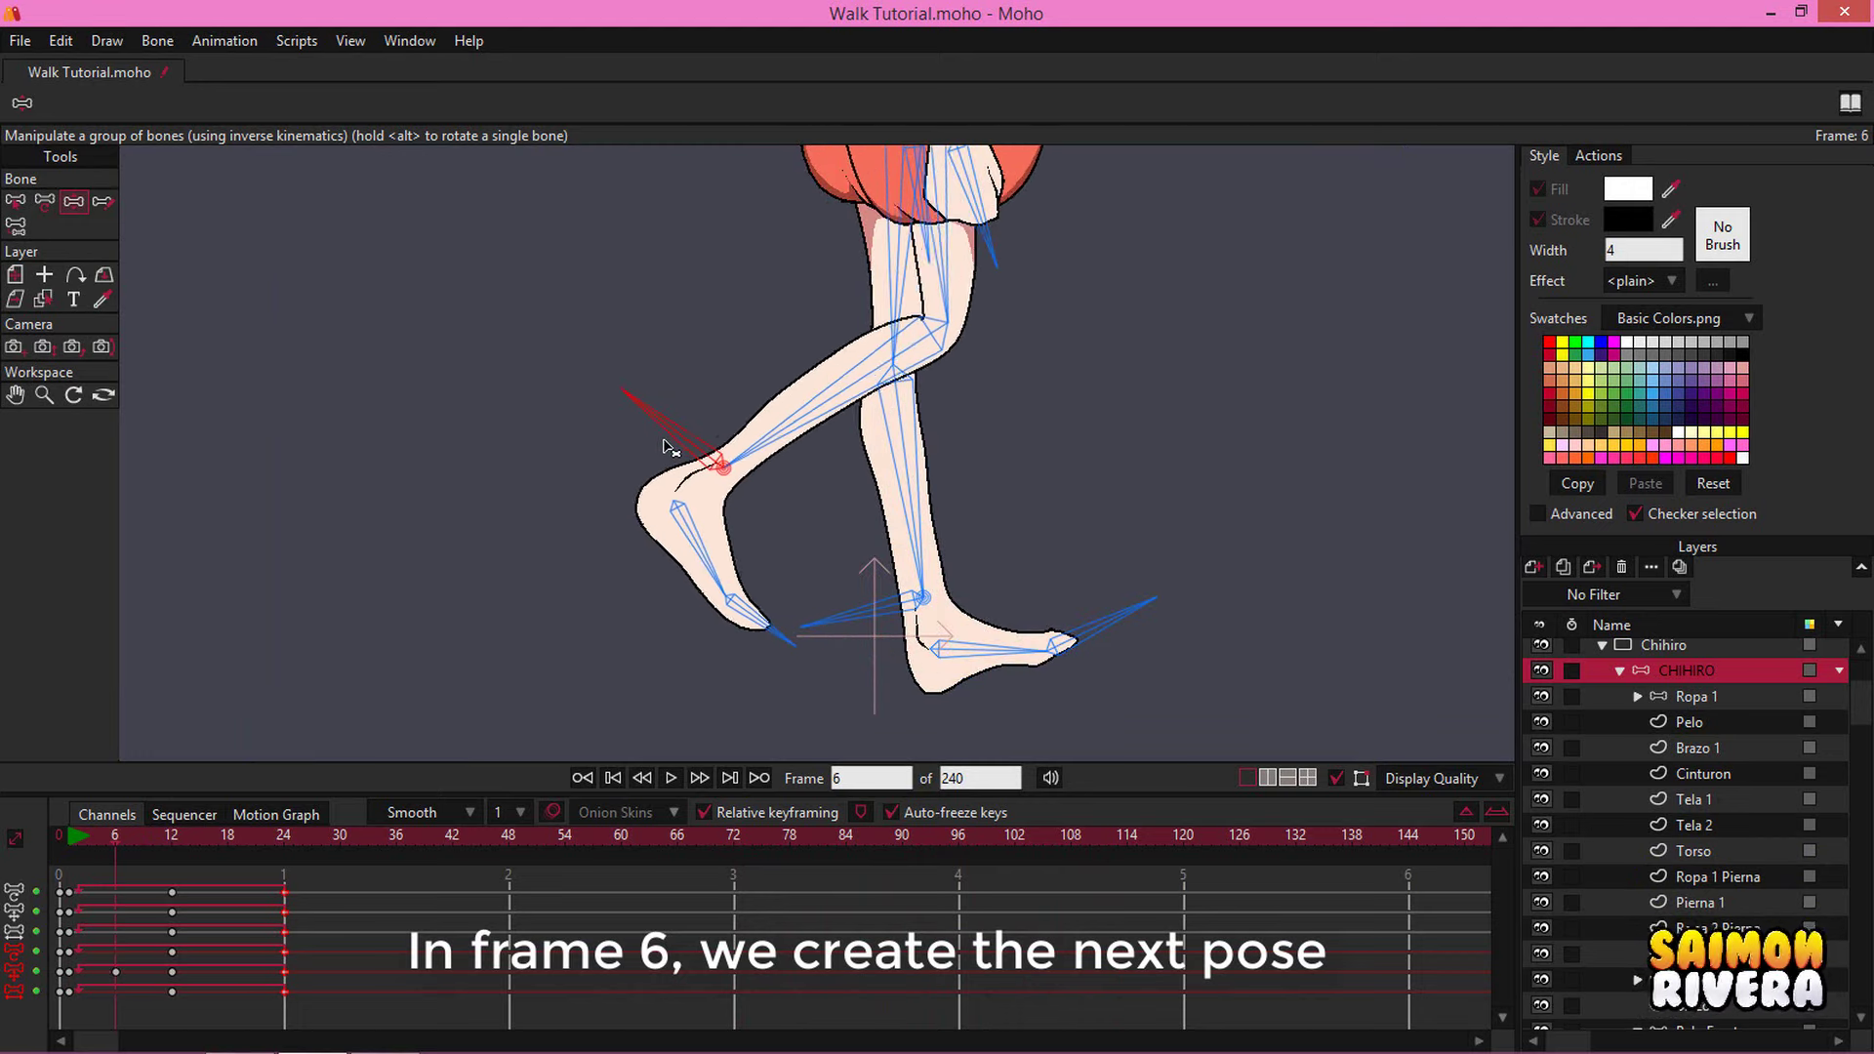
drag(856, 613, 802, 611)
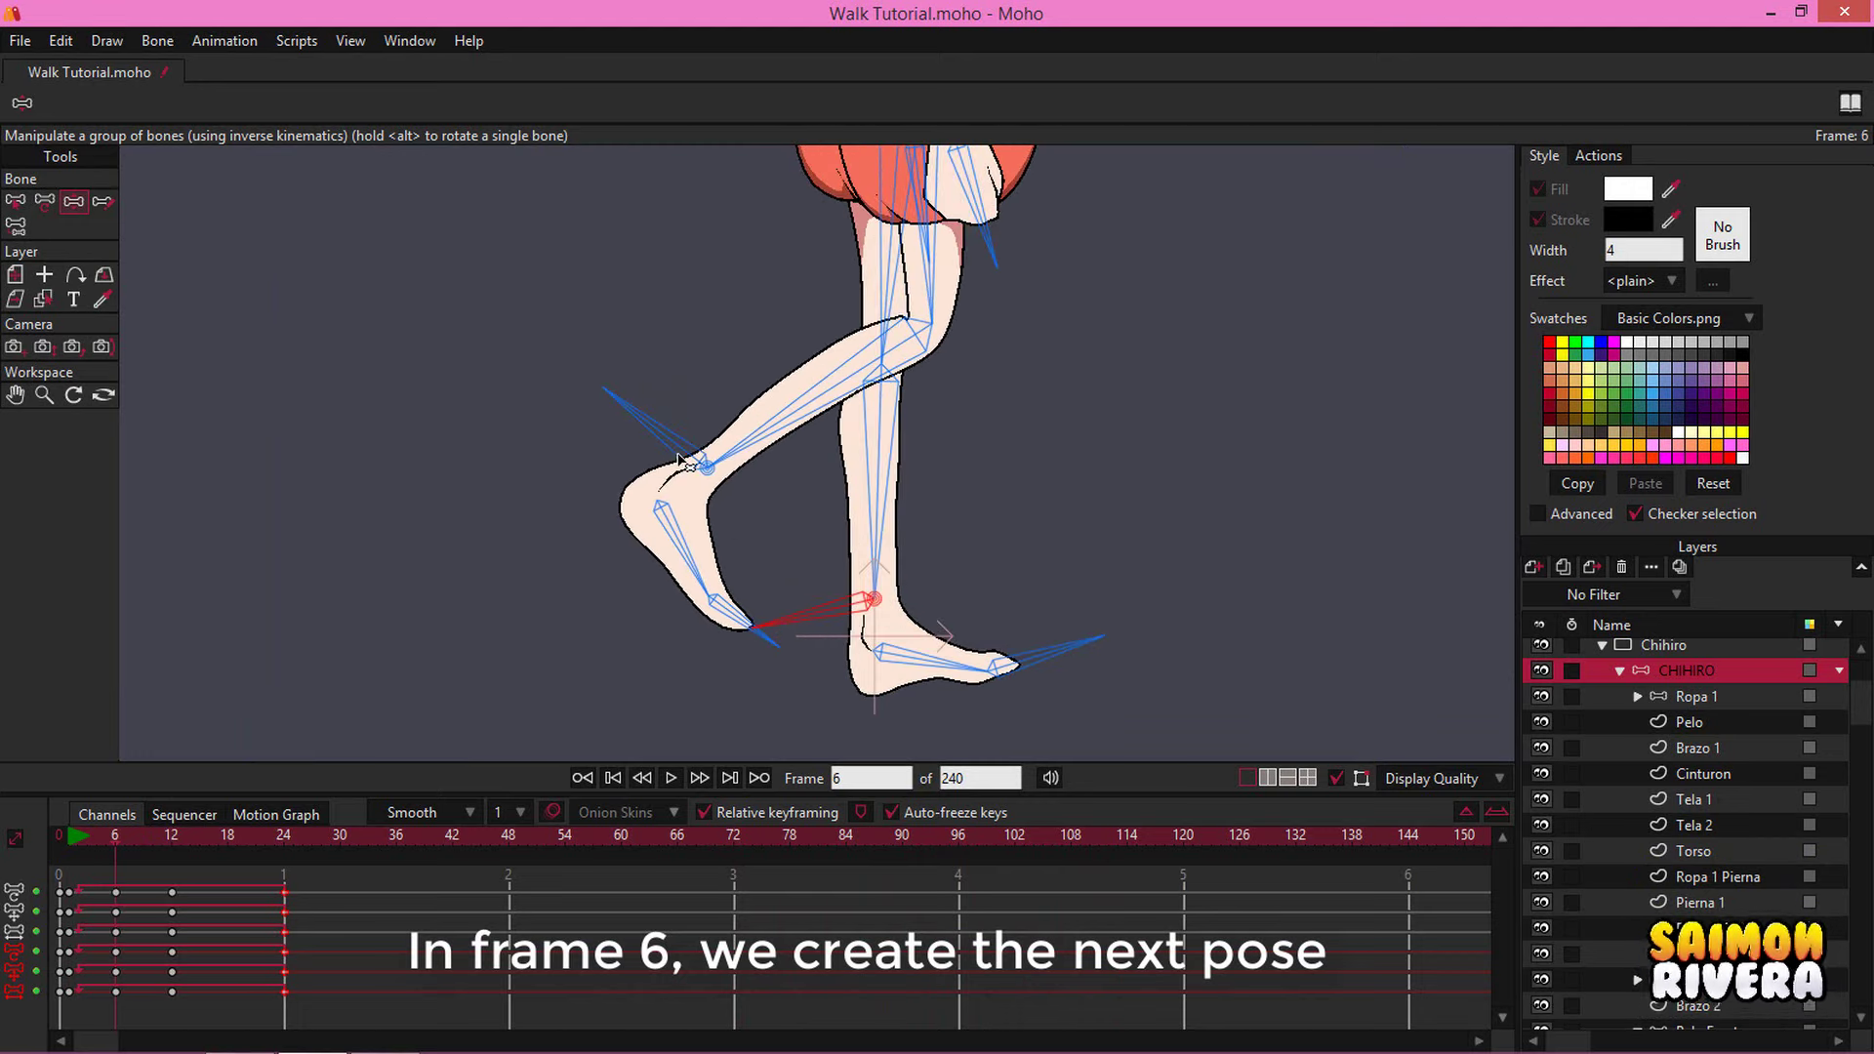
drag(680, 459, 677, 456)
At frame 6, adjust the raised foot's toe bone and rotate the supporting foot flat onto the ground
drag(731, 590, 720, 590)
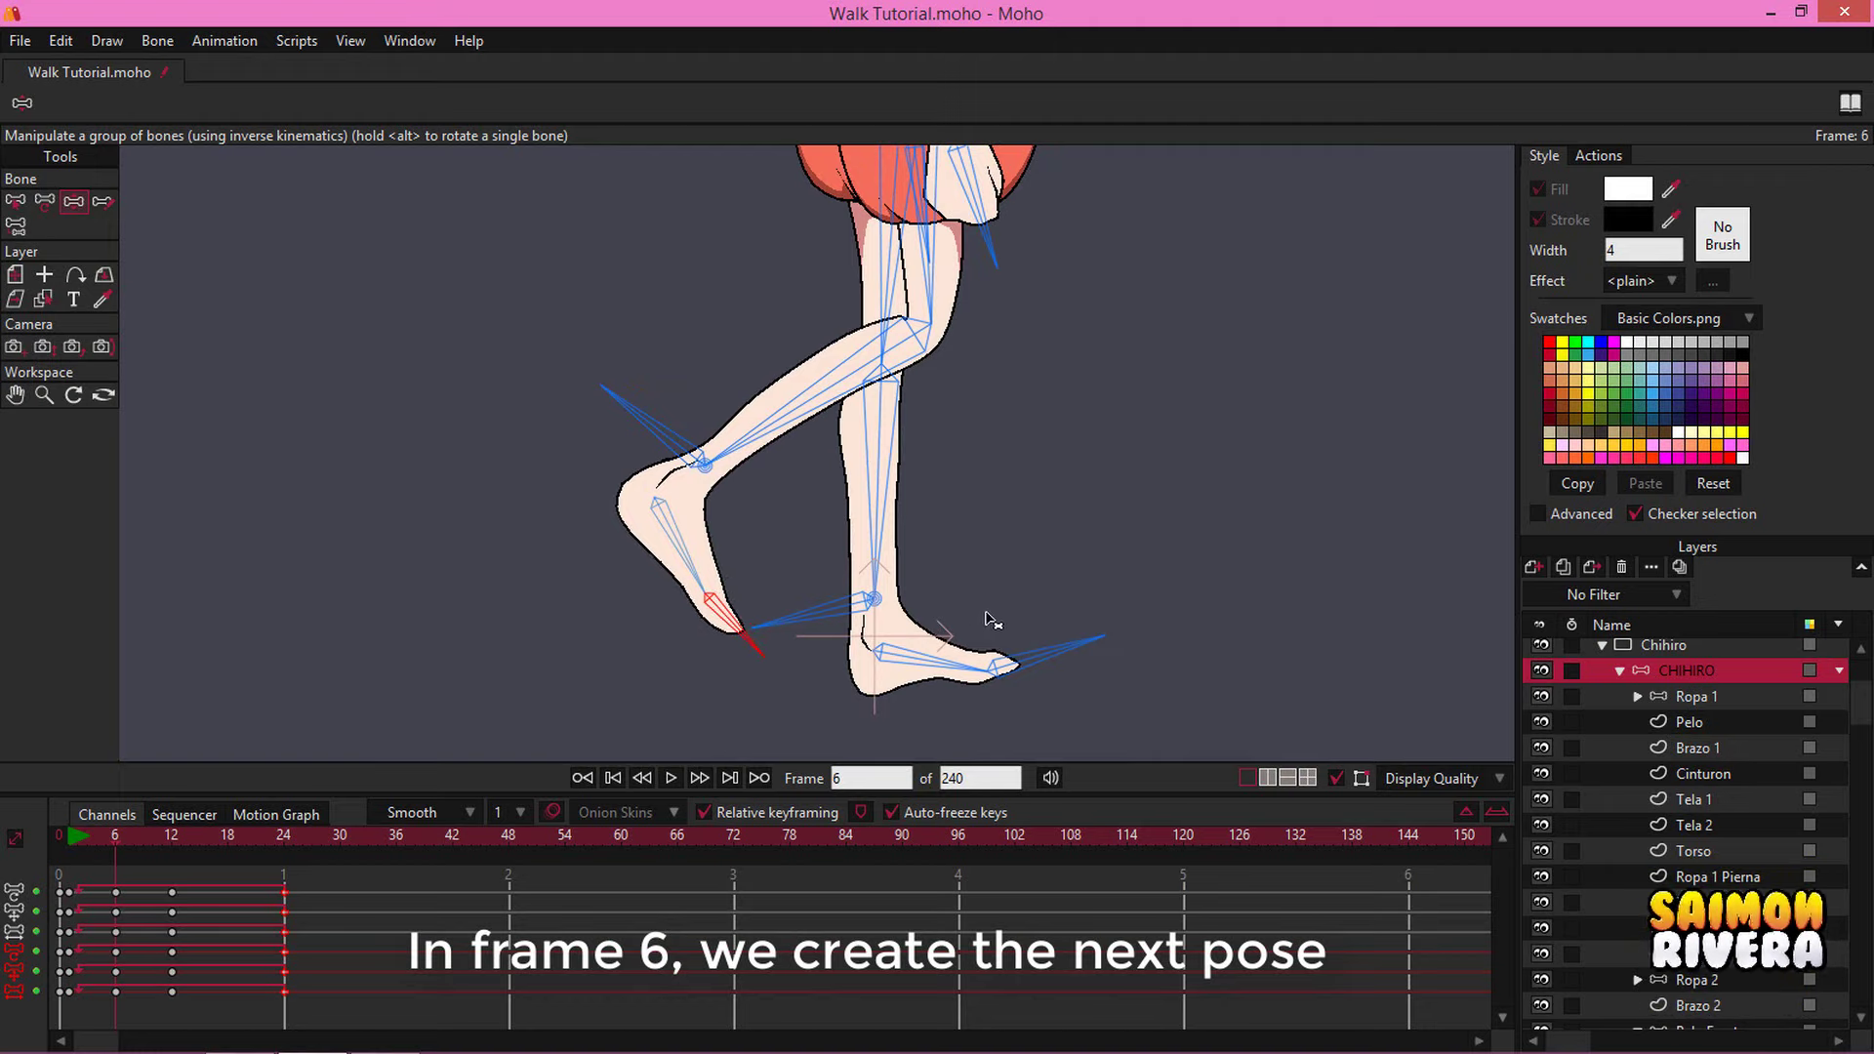
drag(985, 616, 867, 693)
scroll(953, 615, down, 5)
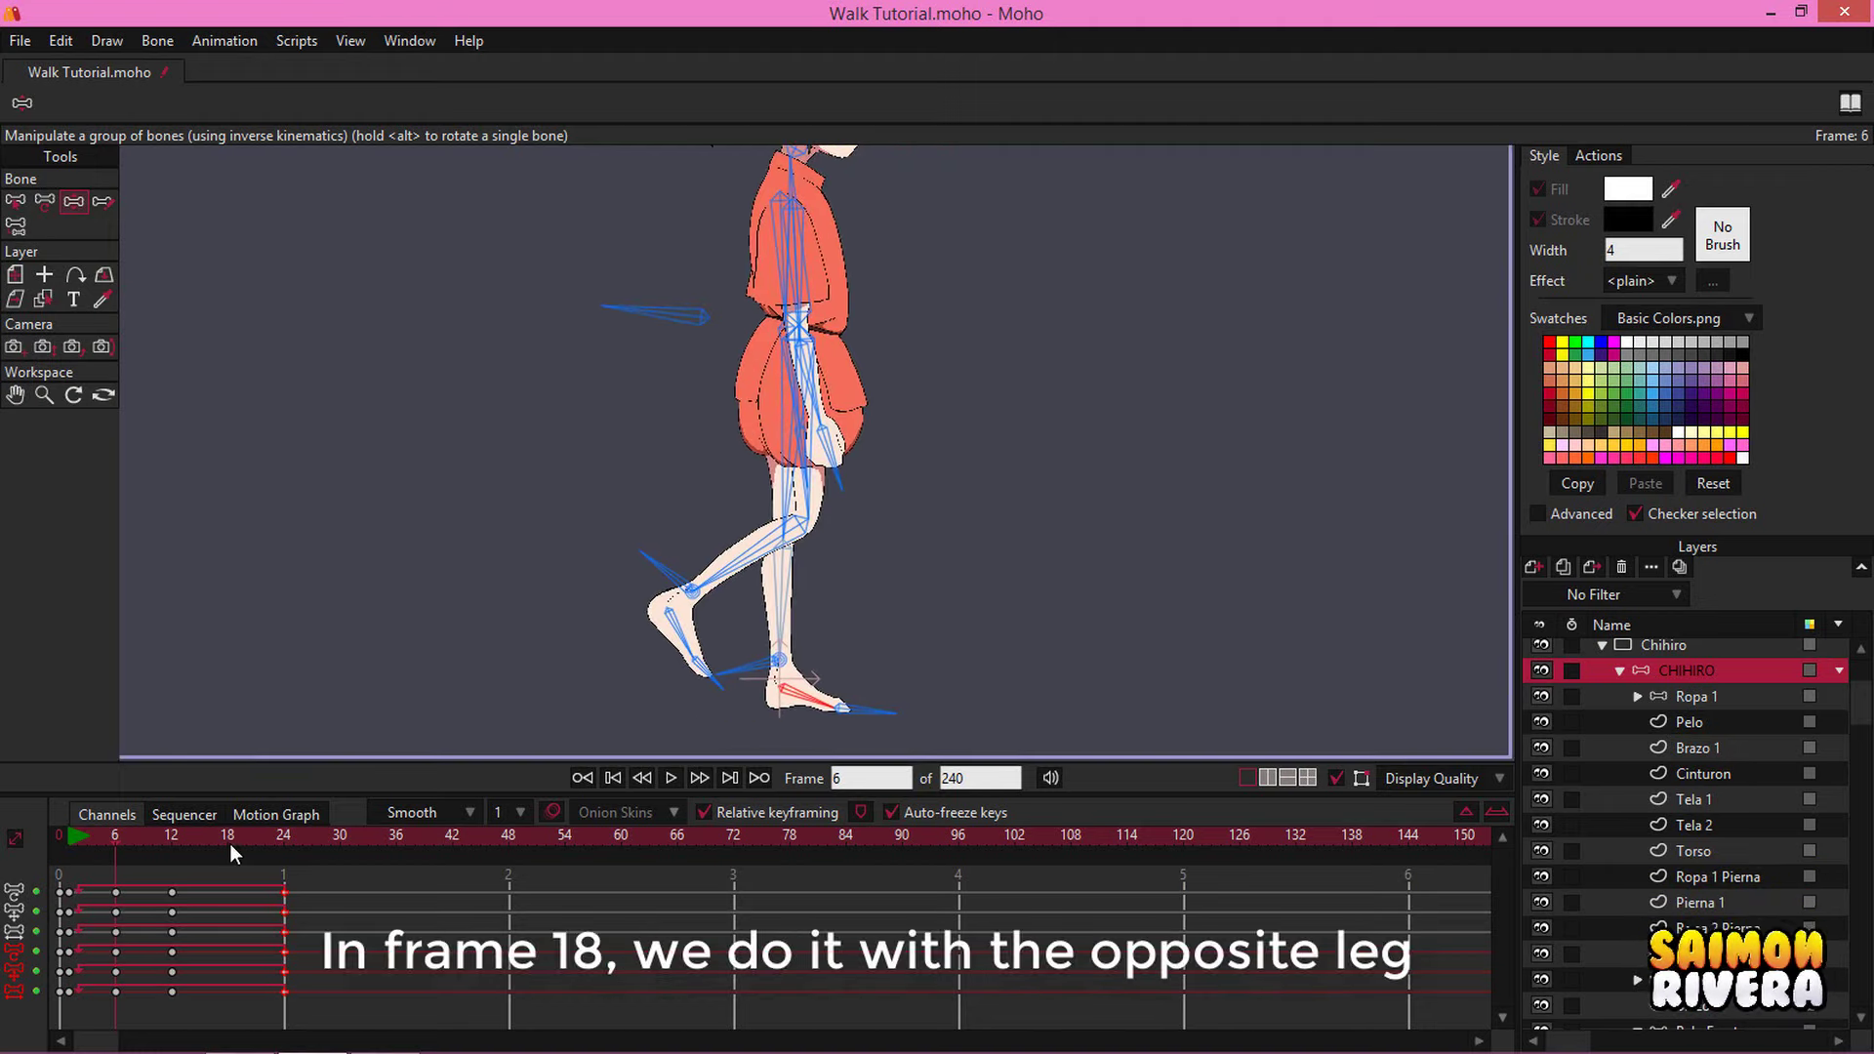
At frame 18, lift the opposite leg backward with T2, bending its knee, and angle its foot downward
click(230, 842)
drag(739, 640, 660, 632)
click(51, 205)
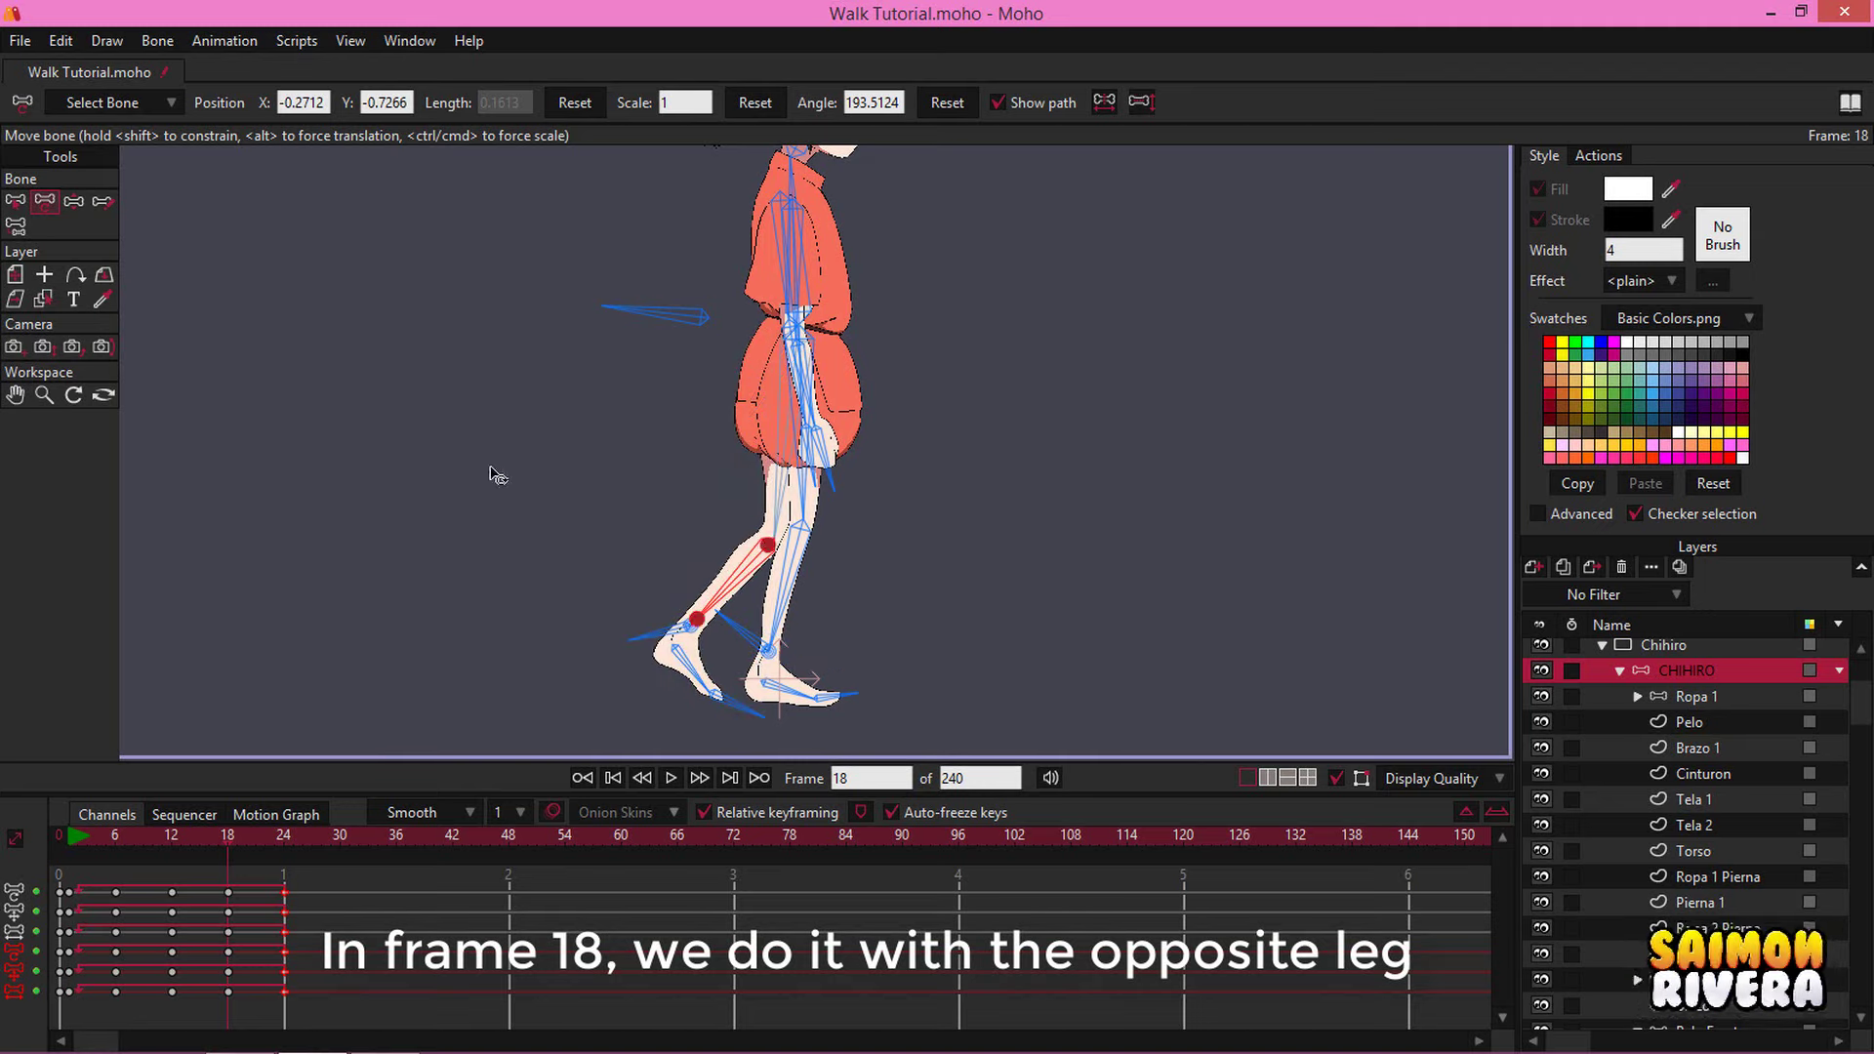
click(73, 200)
mouse_move(648, 610)
mouse_down()
mouse_move(640, 576)
mouse_move(675, 632)
mouse_up()
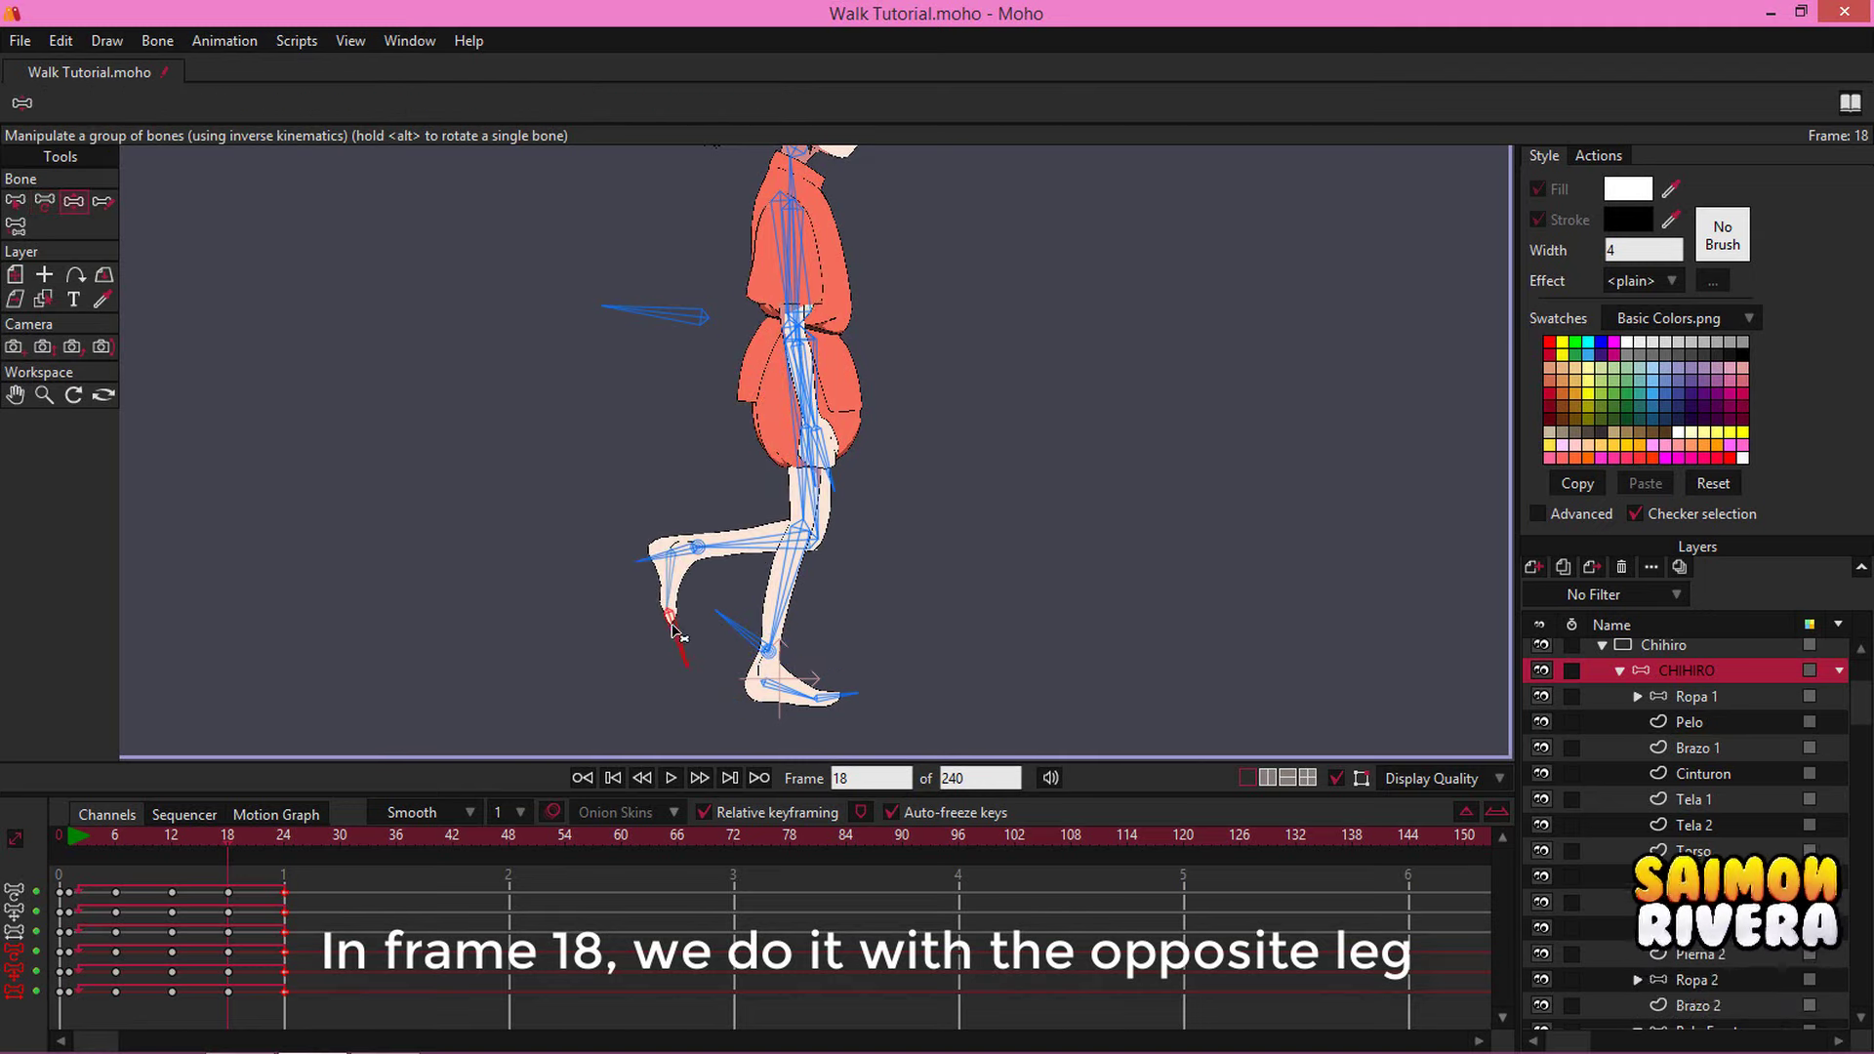
At frame 18, straighten the supporting leg under the body with T1 and adjust the foot and toe bones
click(803, 693)
drag(818, 697, 757, 652)
scroll(756, 652, up, 3)
click(878, 622)
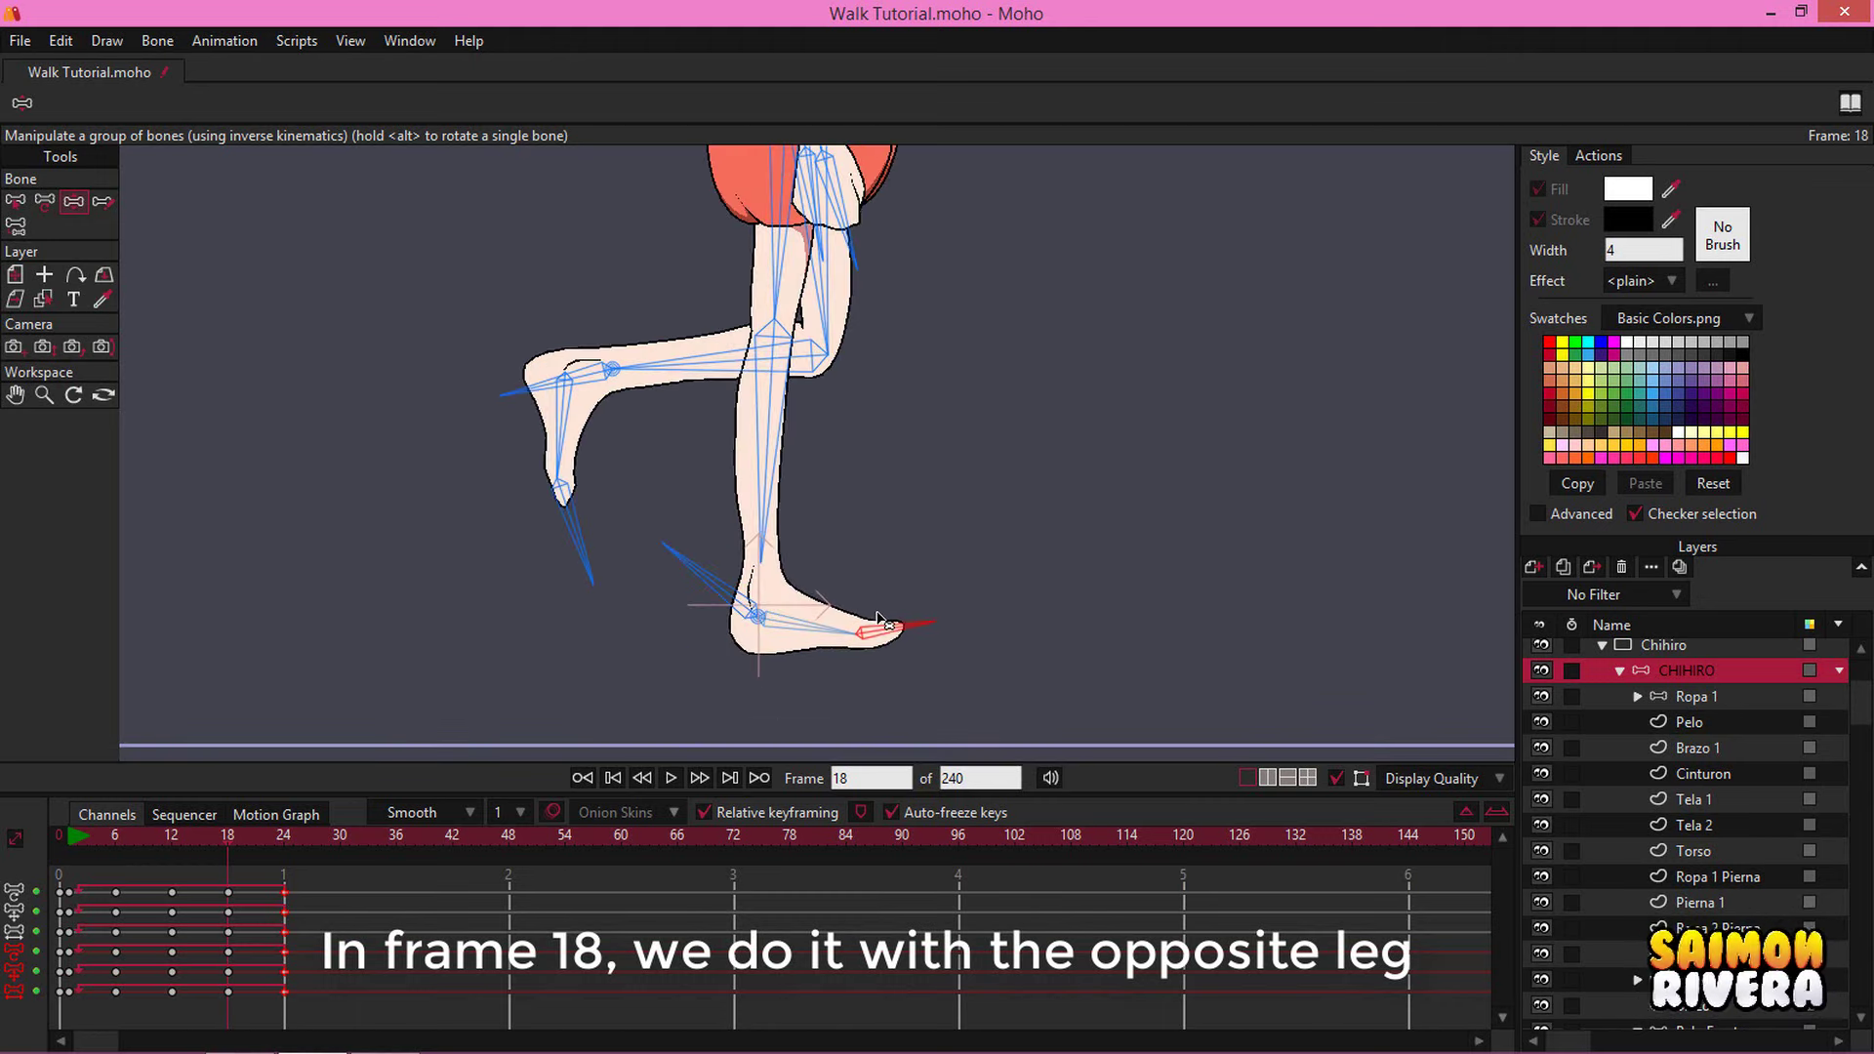
click(605, 514)
Play the full walk cycle, hide the bone overlay for a clean view, show it again and stop playback
scroll(600, 514, down, 5)
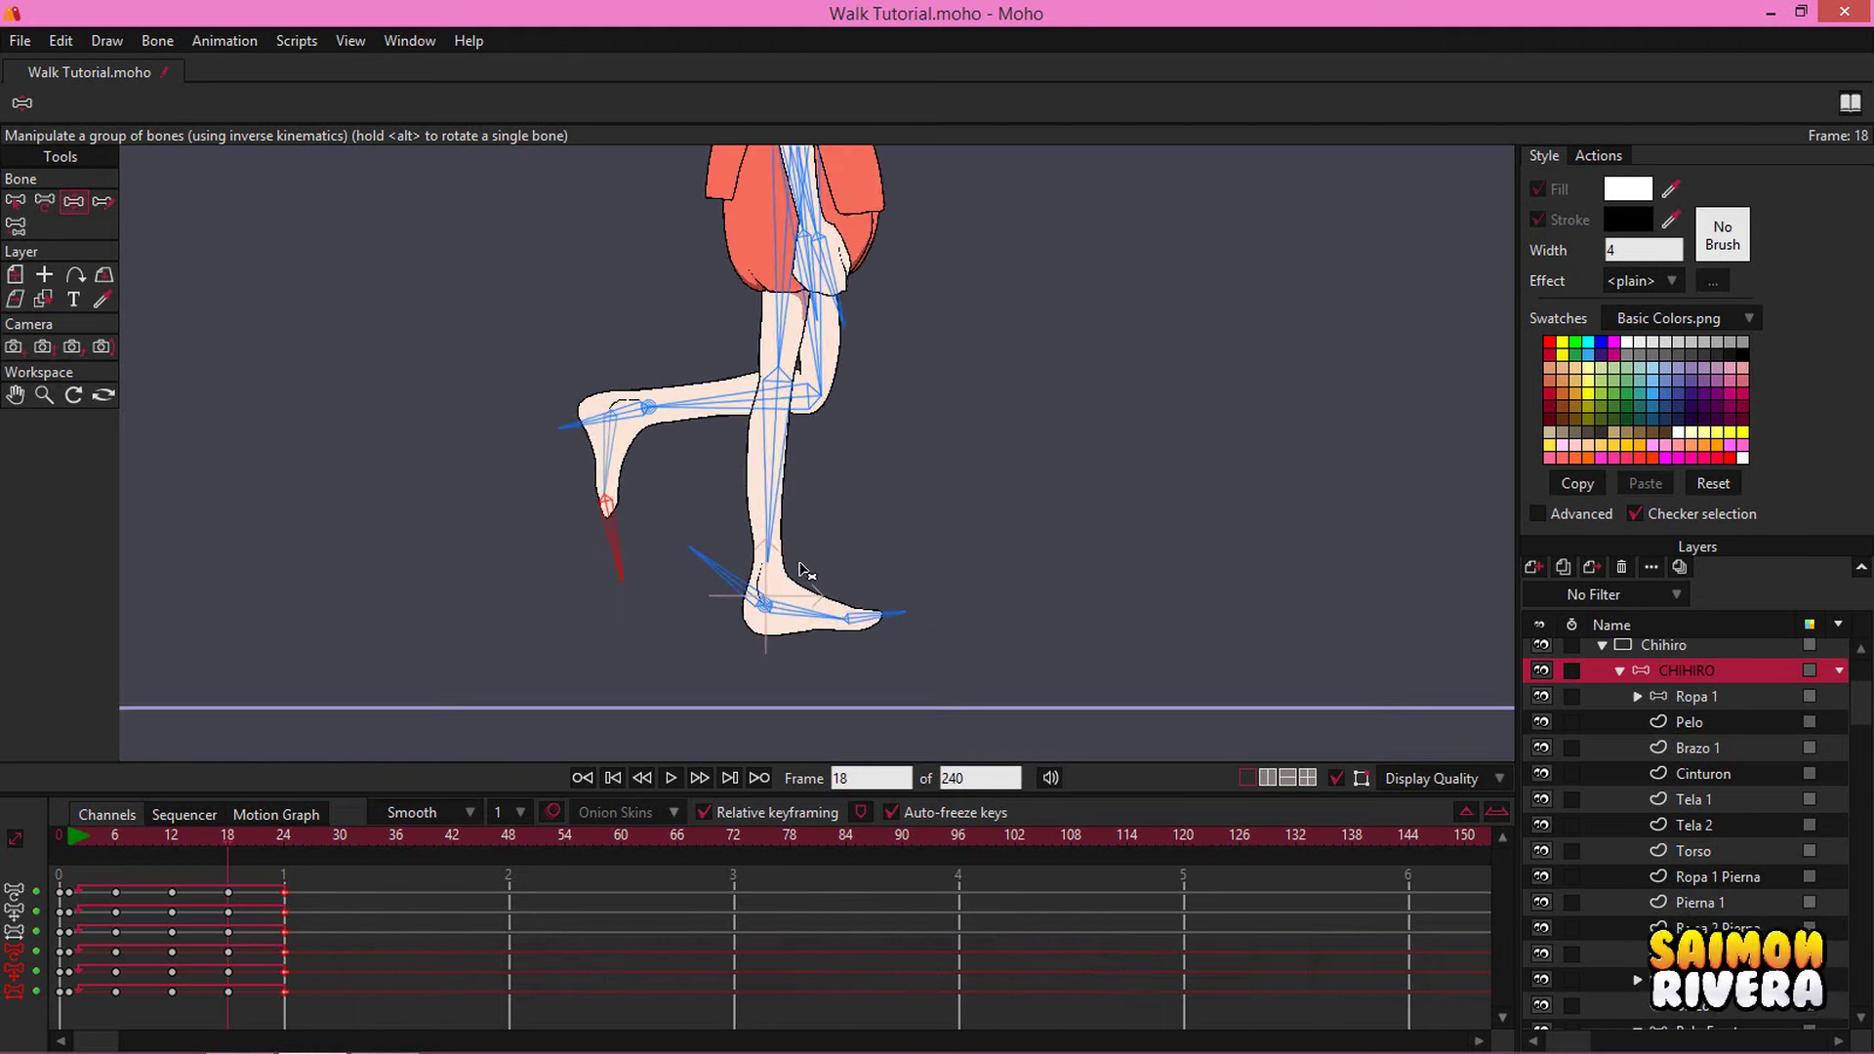
scroll(881, 542, down, 4)
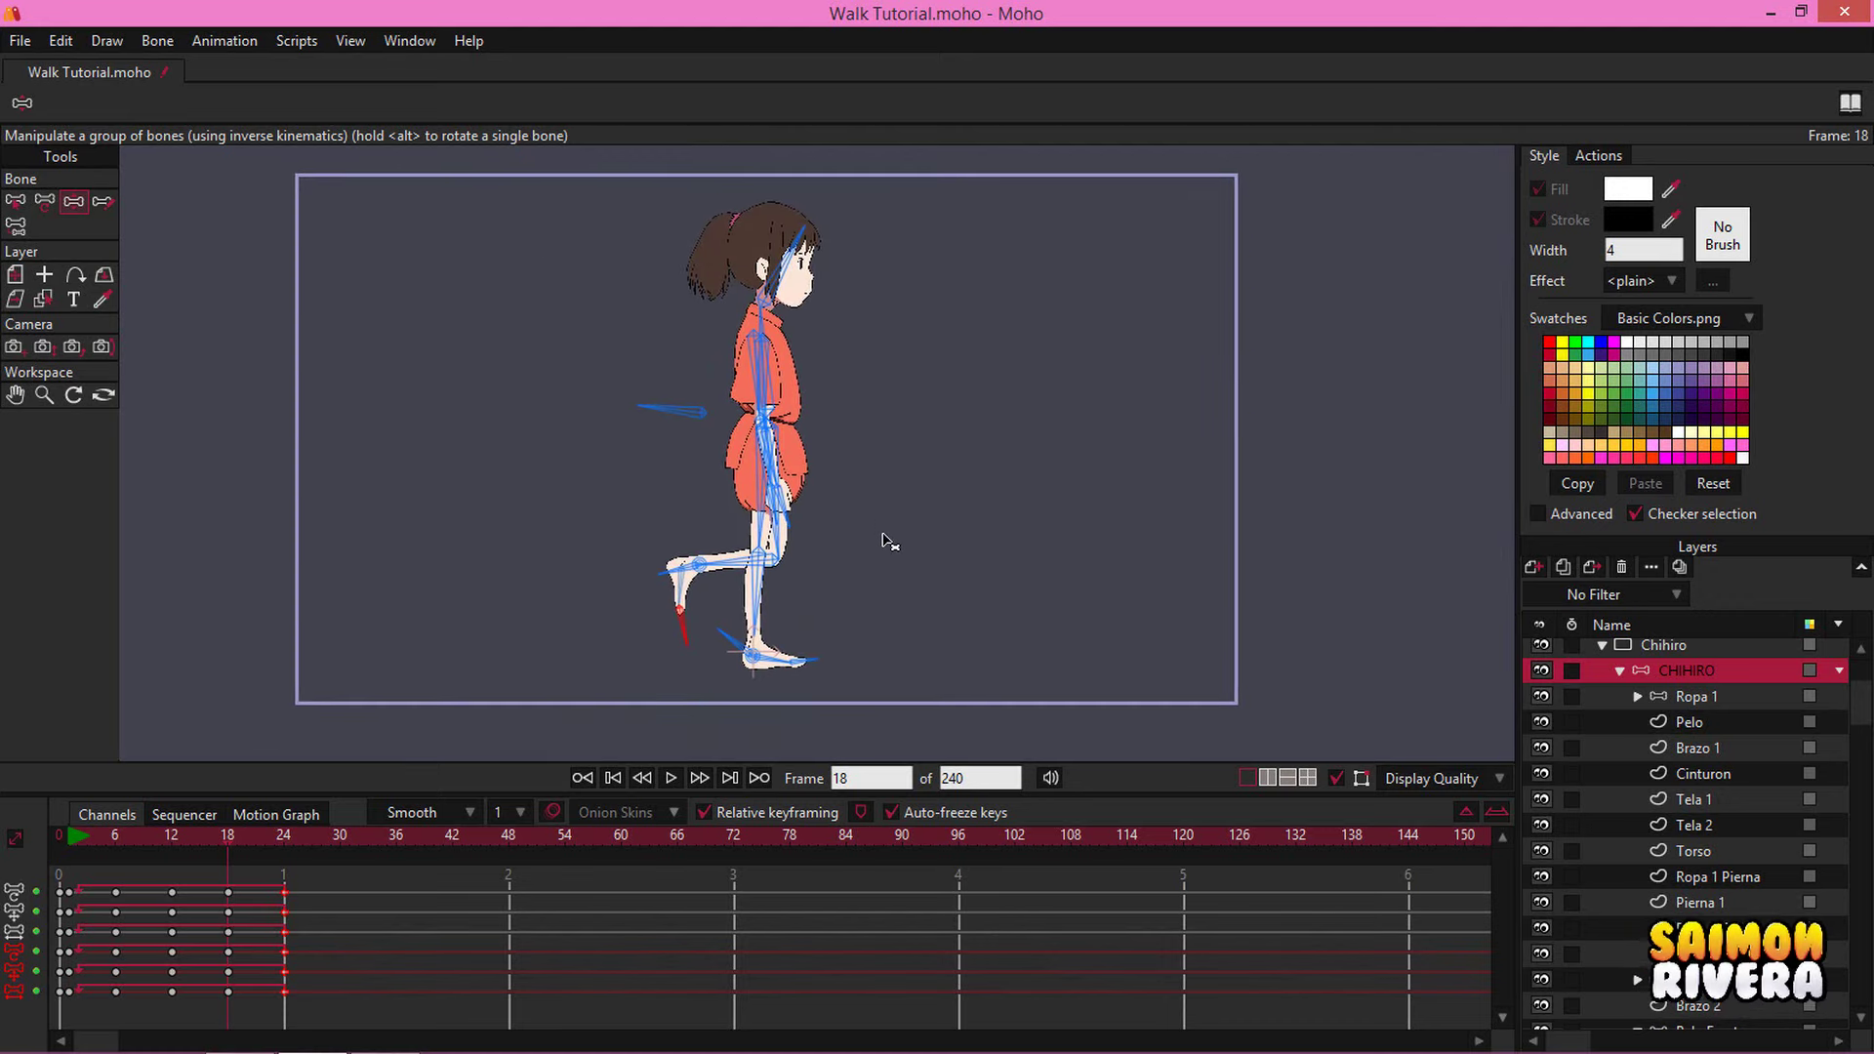
scroll(912, 548, up, 3)
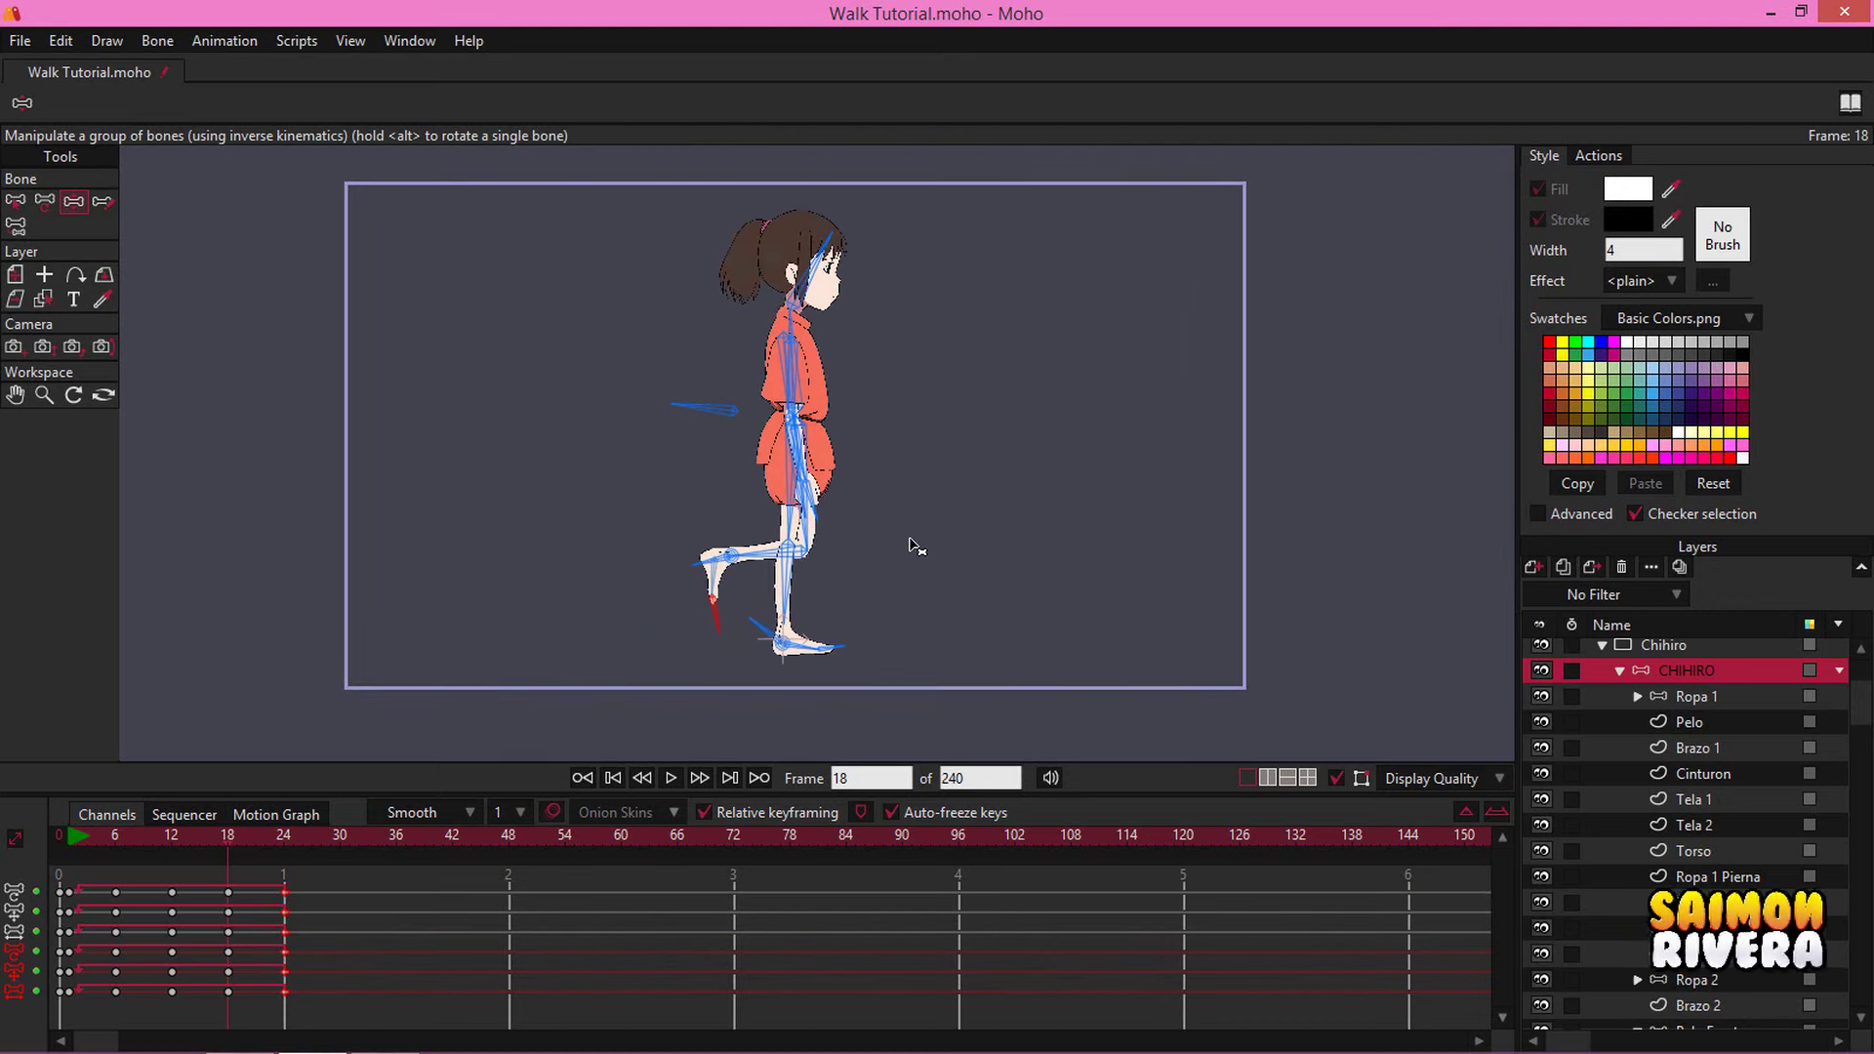
drag(909, 545, 914, 549)
click(671, 778)
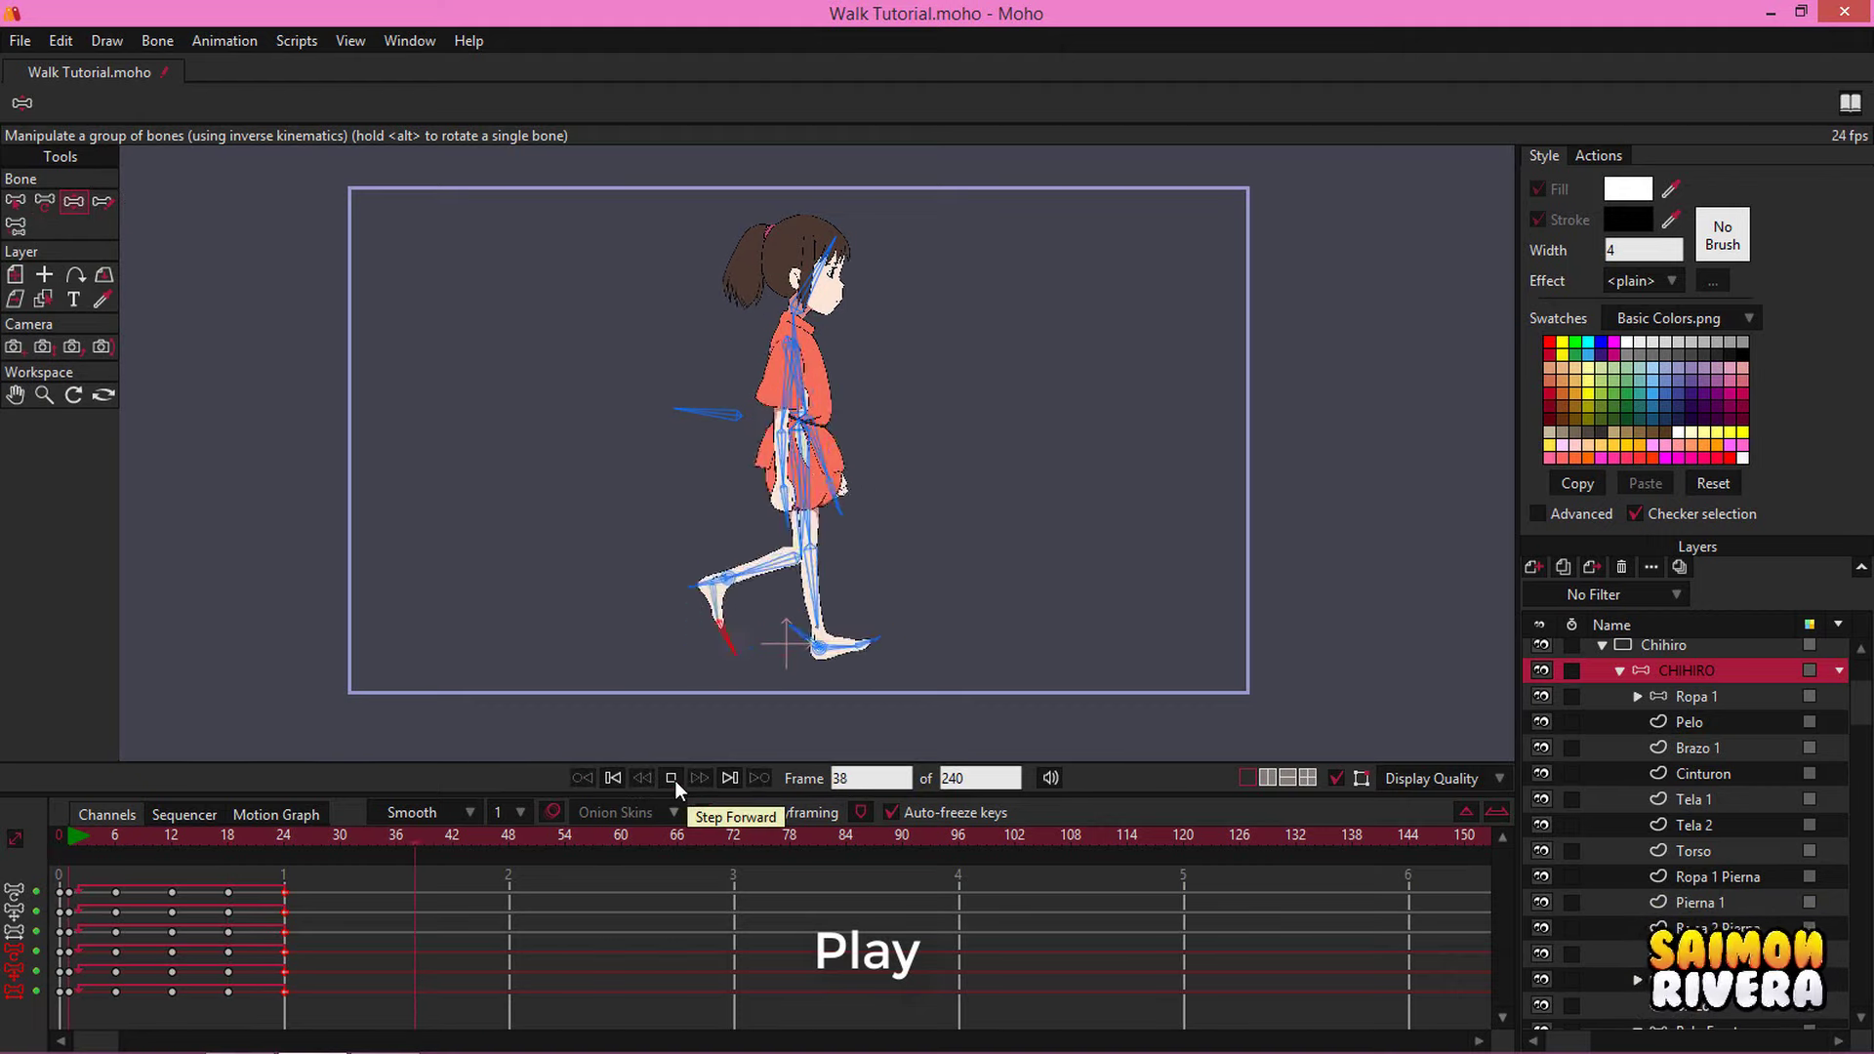
click(1338, 778)
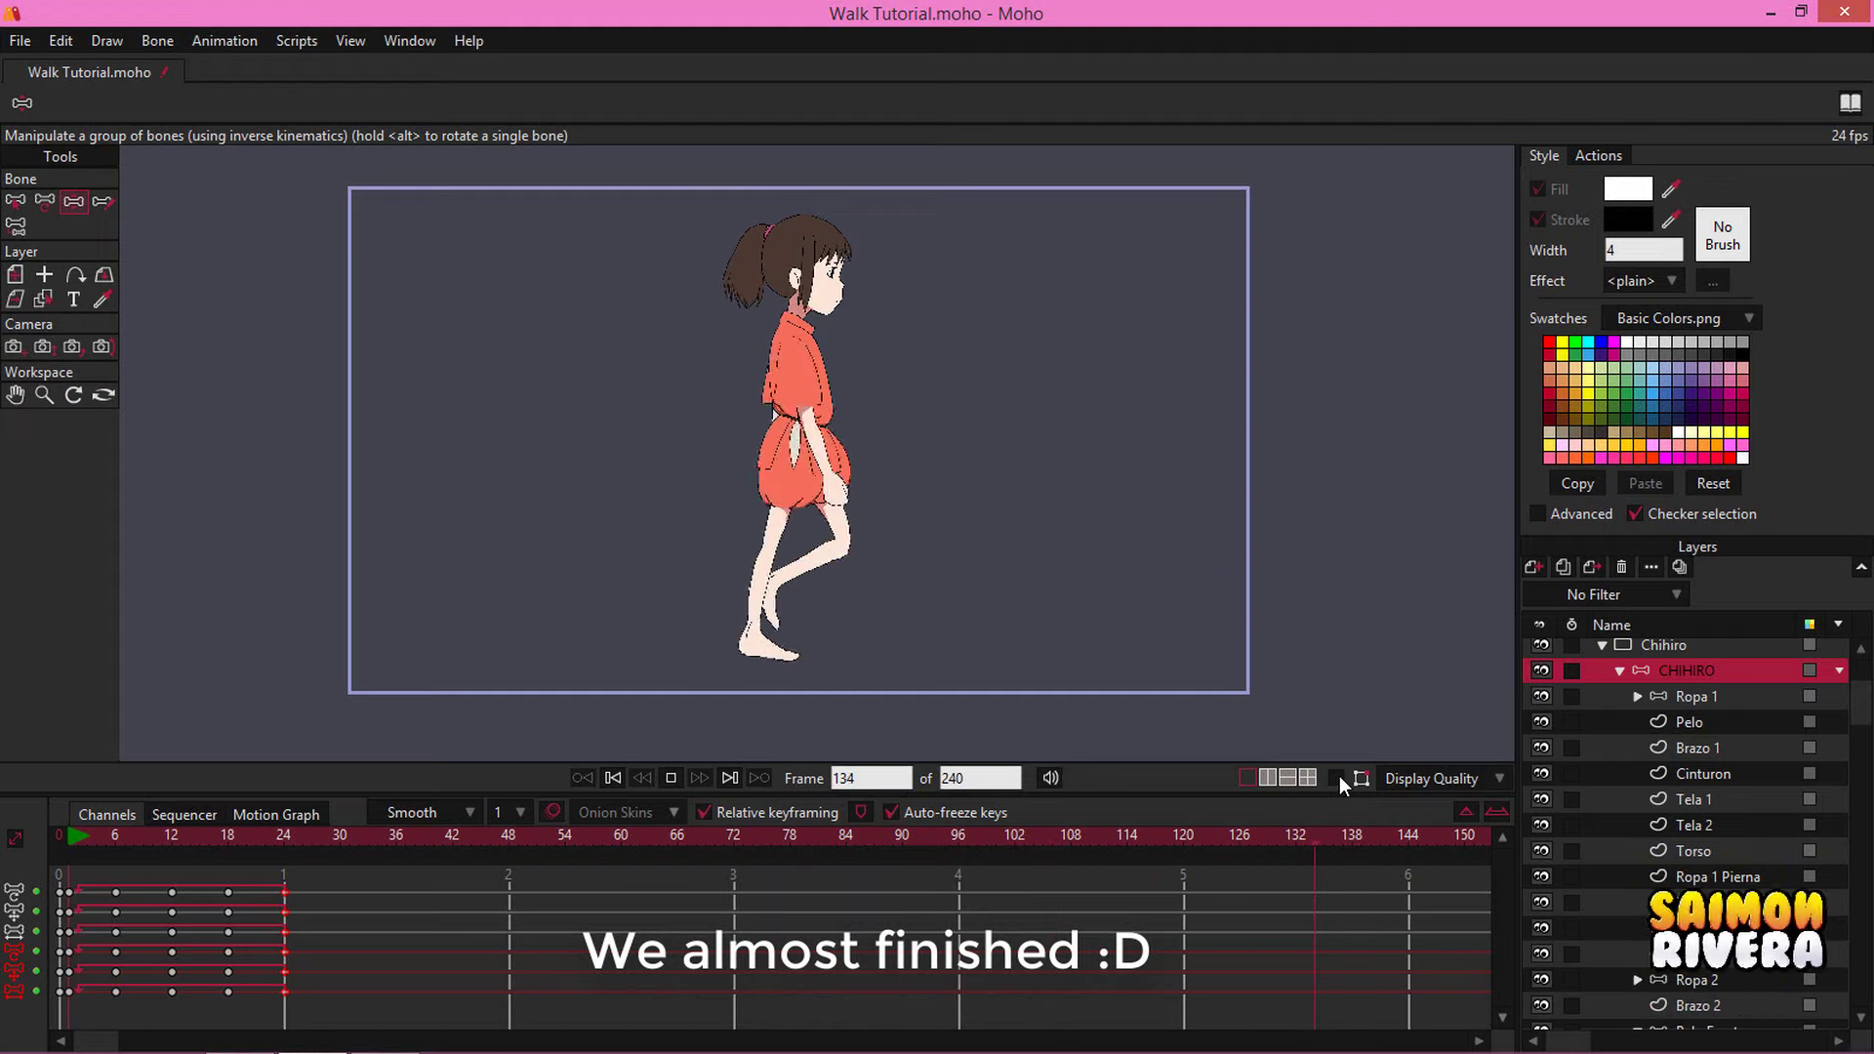
click(1337, 778)
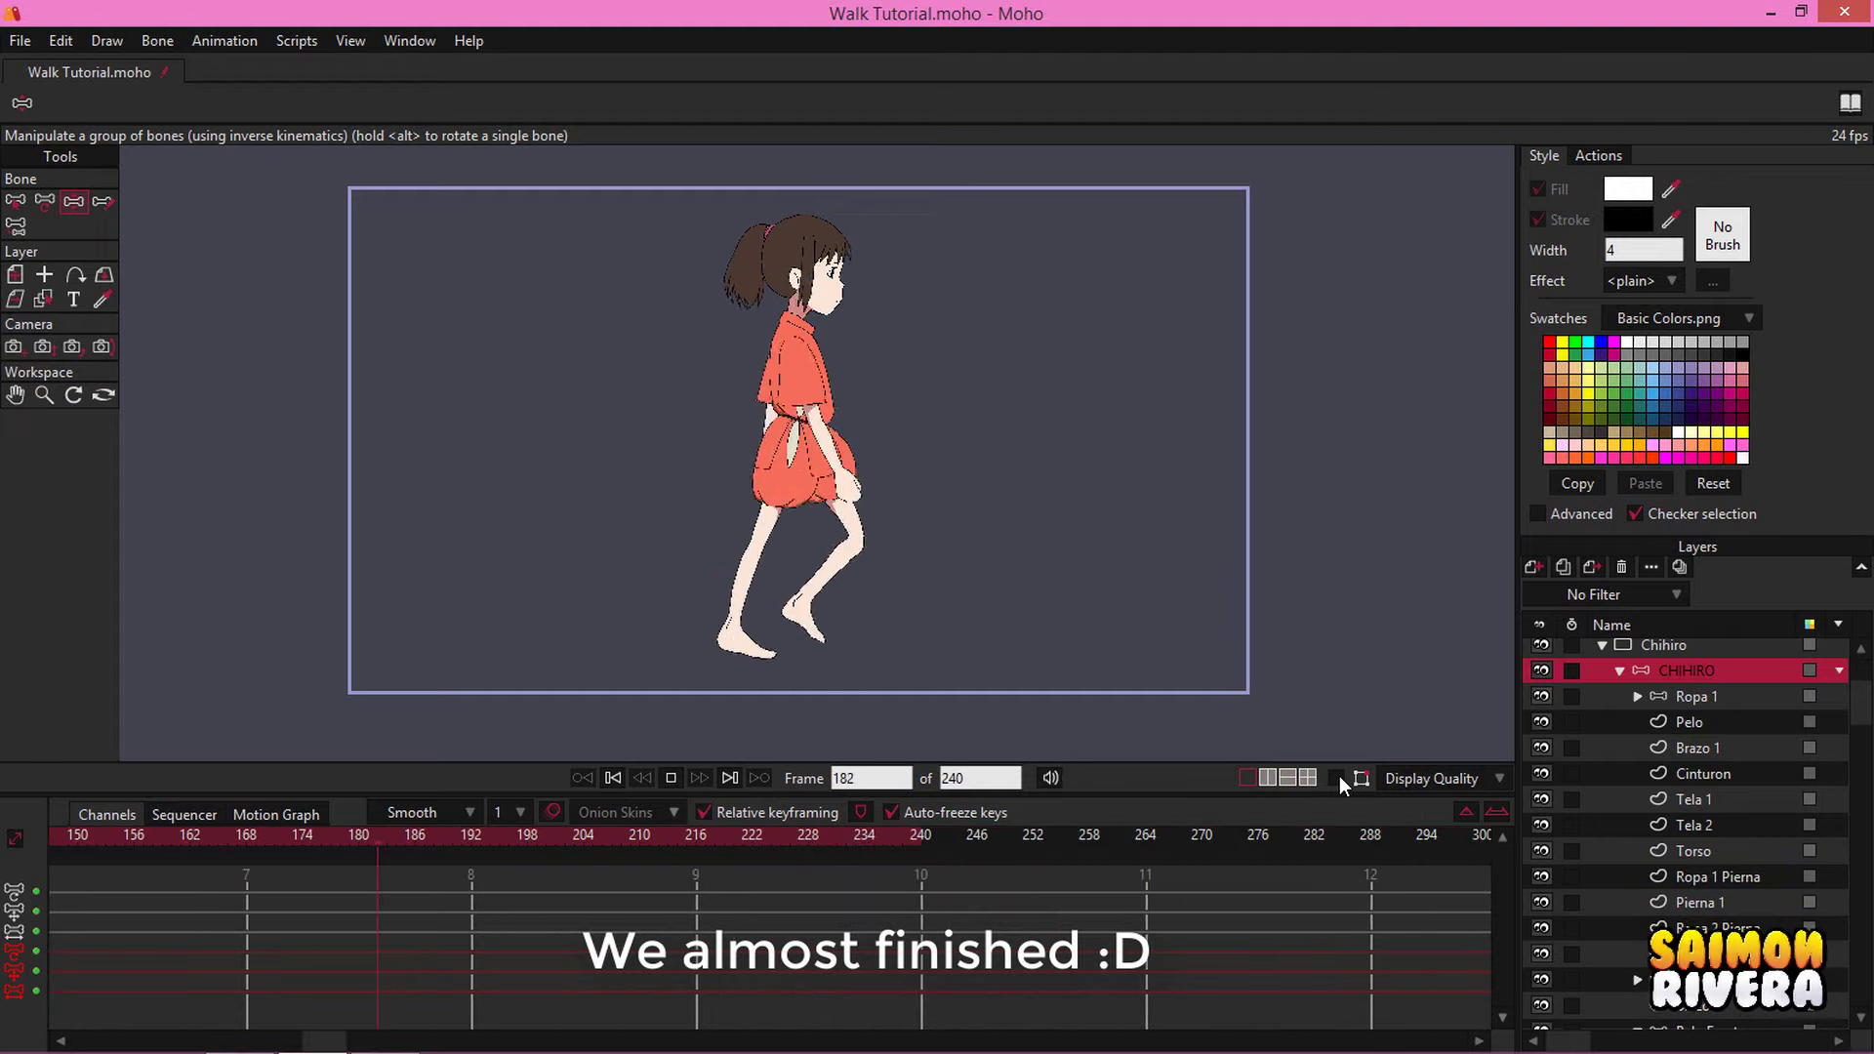
click(670, 777)
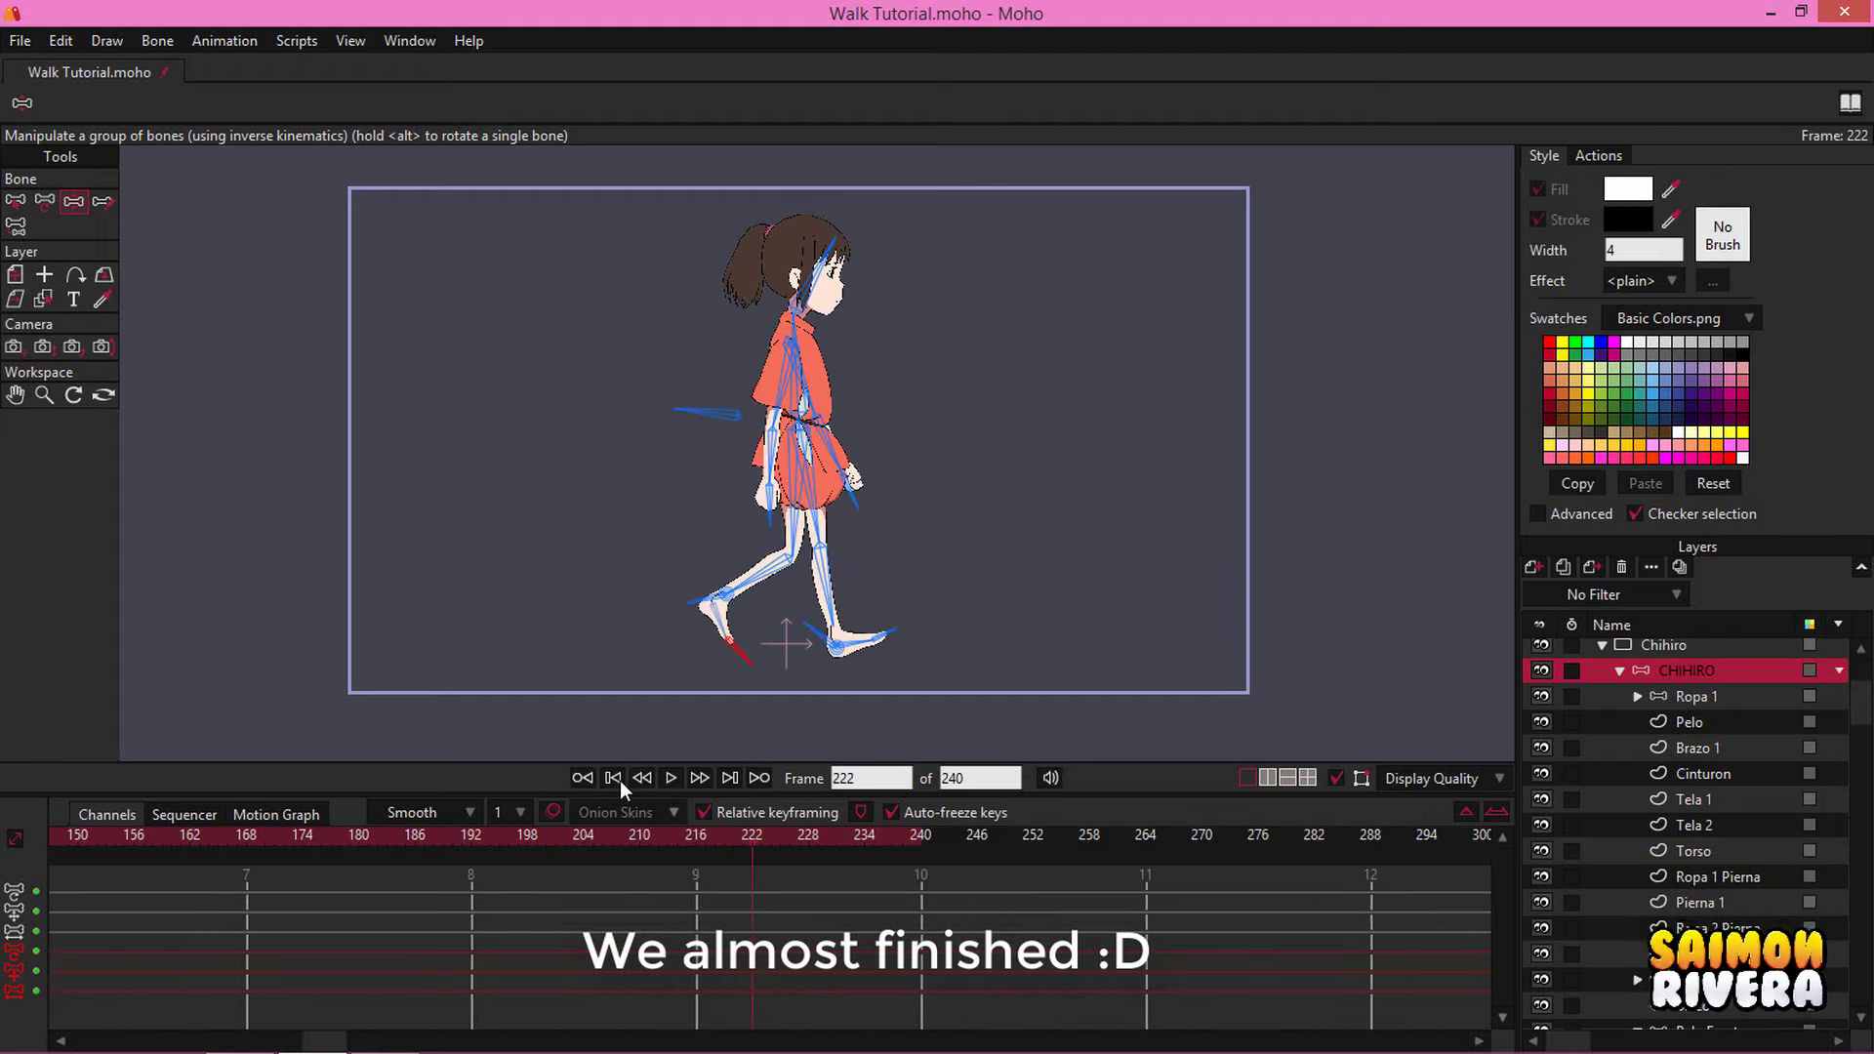
At frame 3, lower the character's body slightly with the separate control bone behind the waist
click(613, 778)
click(86, 835)
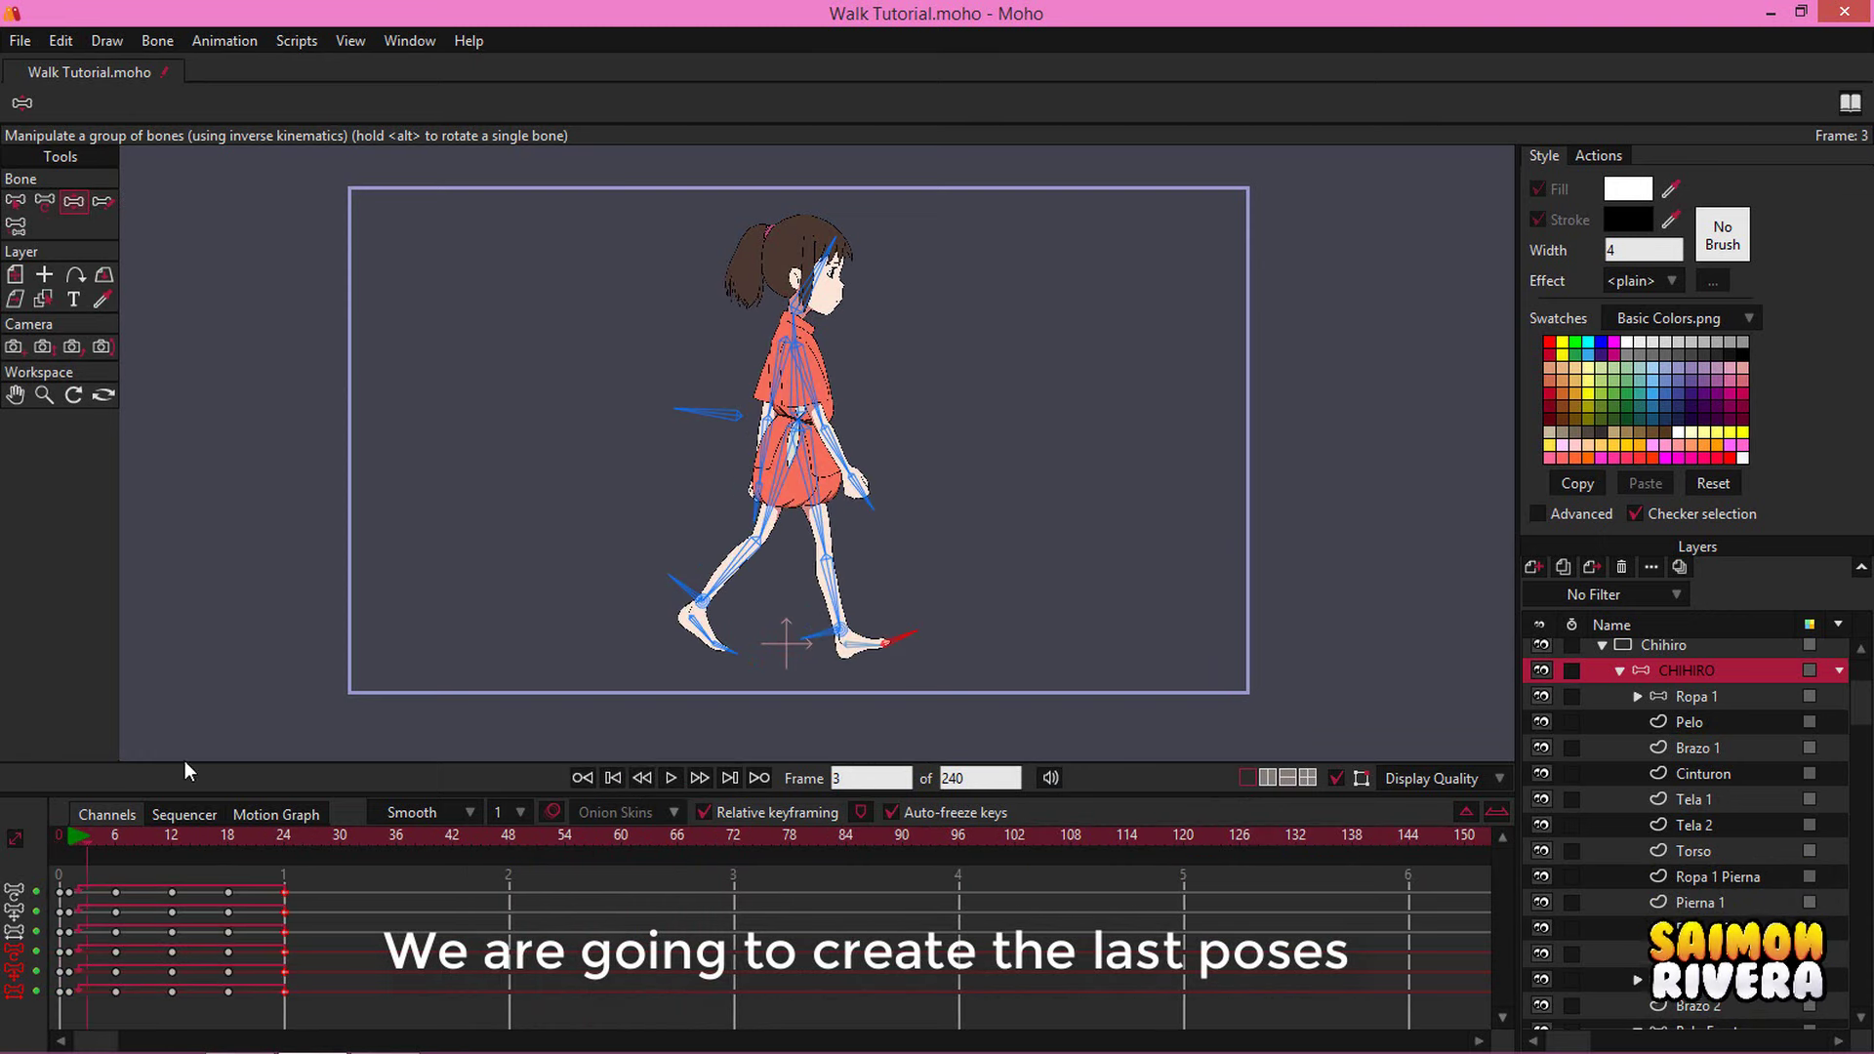
scroll(644, 502, up, 3)
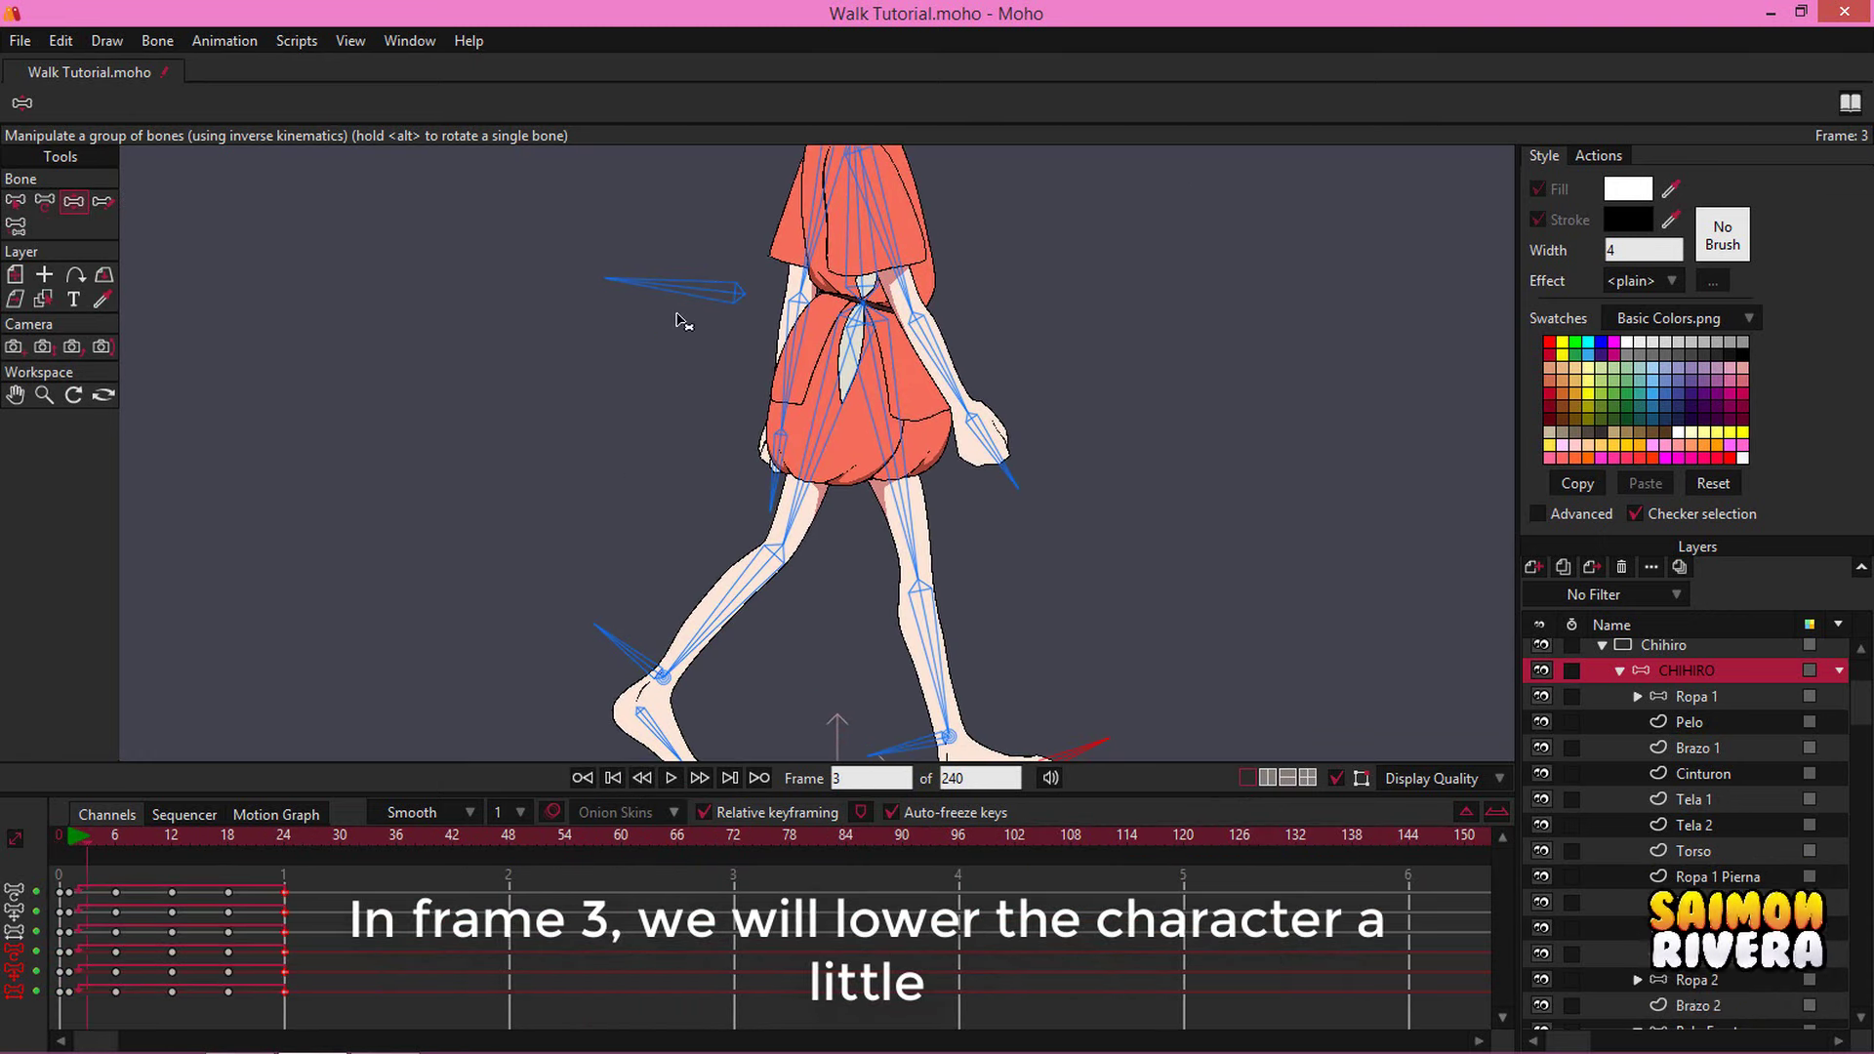
scroll(683, 323, down, 3)
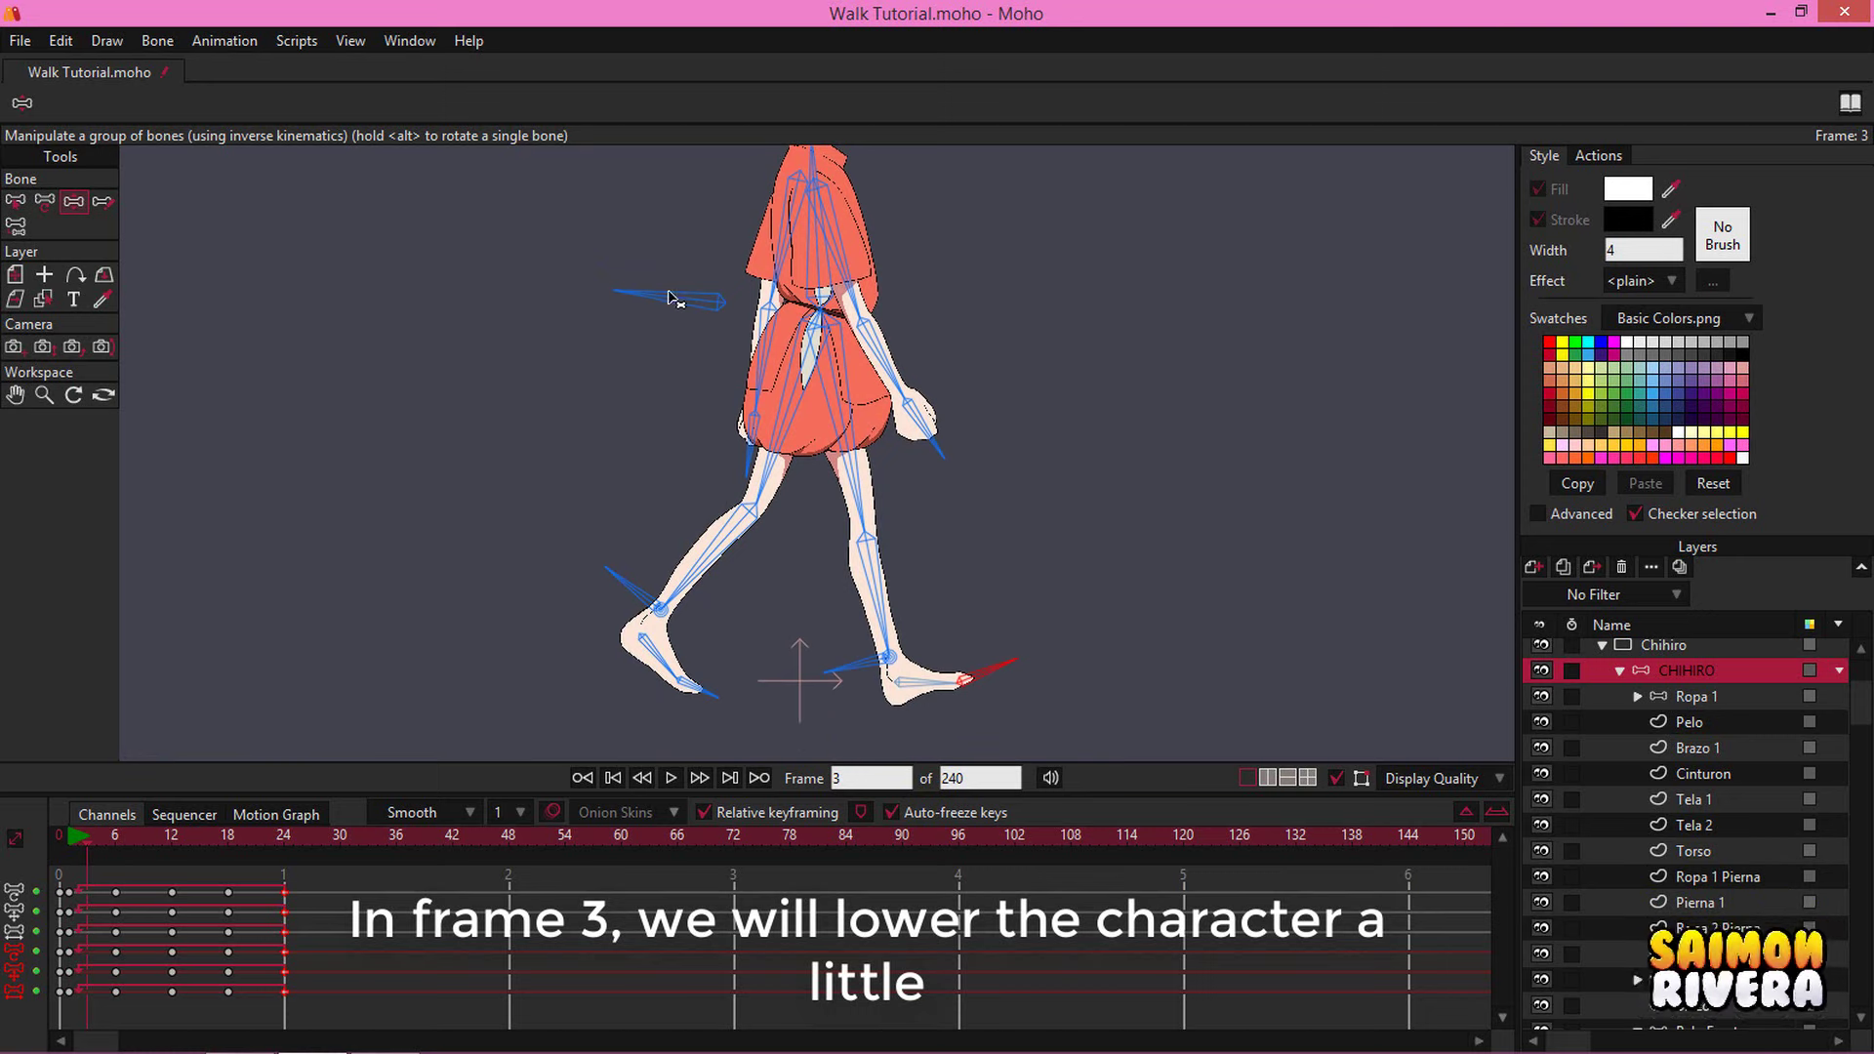
drag(656, 296, 657, 303)
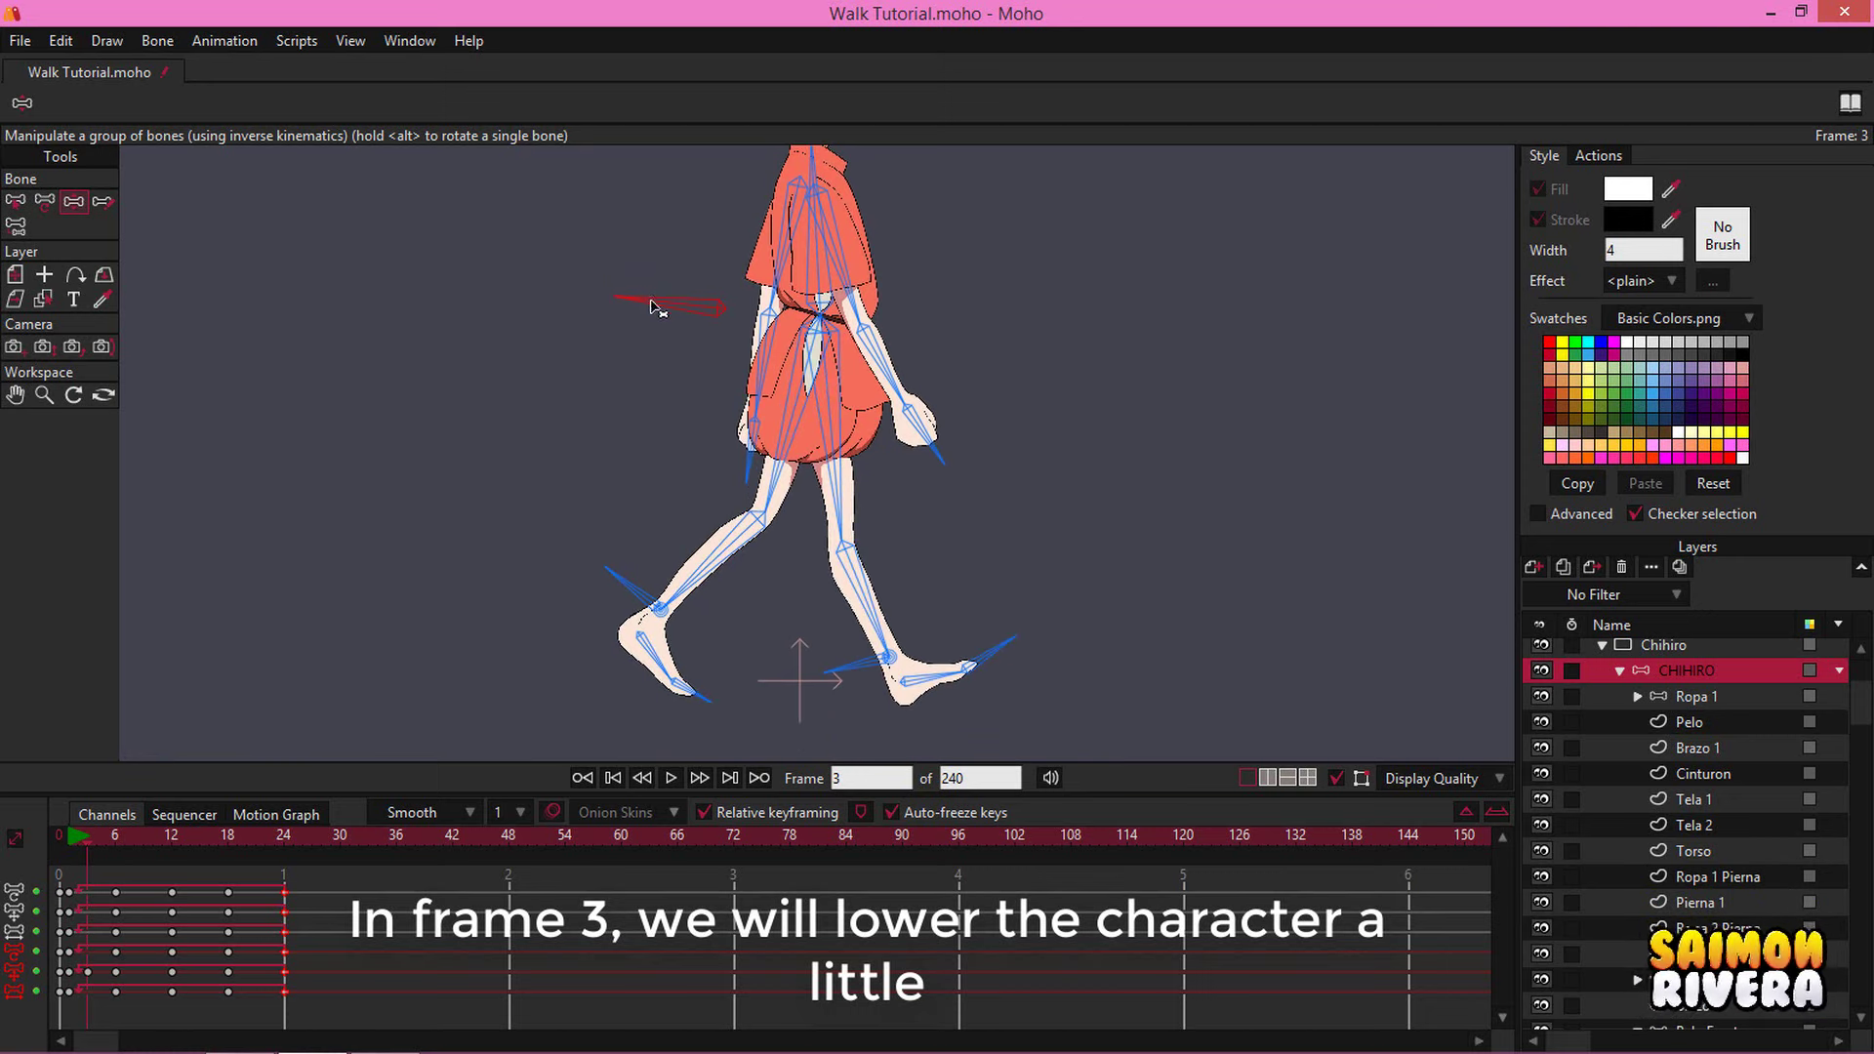
At frame 3, lower and straighten the front leg and adjust its foot bone to correct the pose
drag(862, 676, 859, 713)
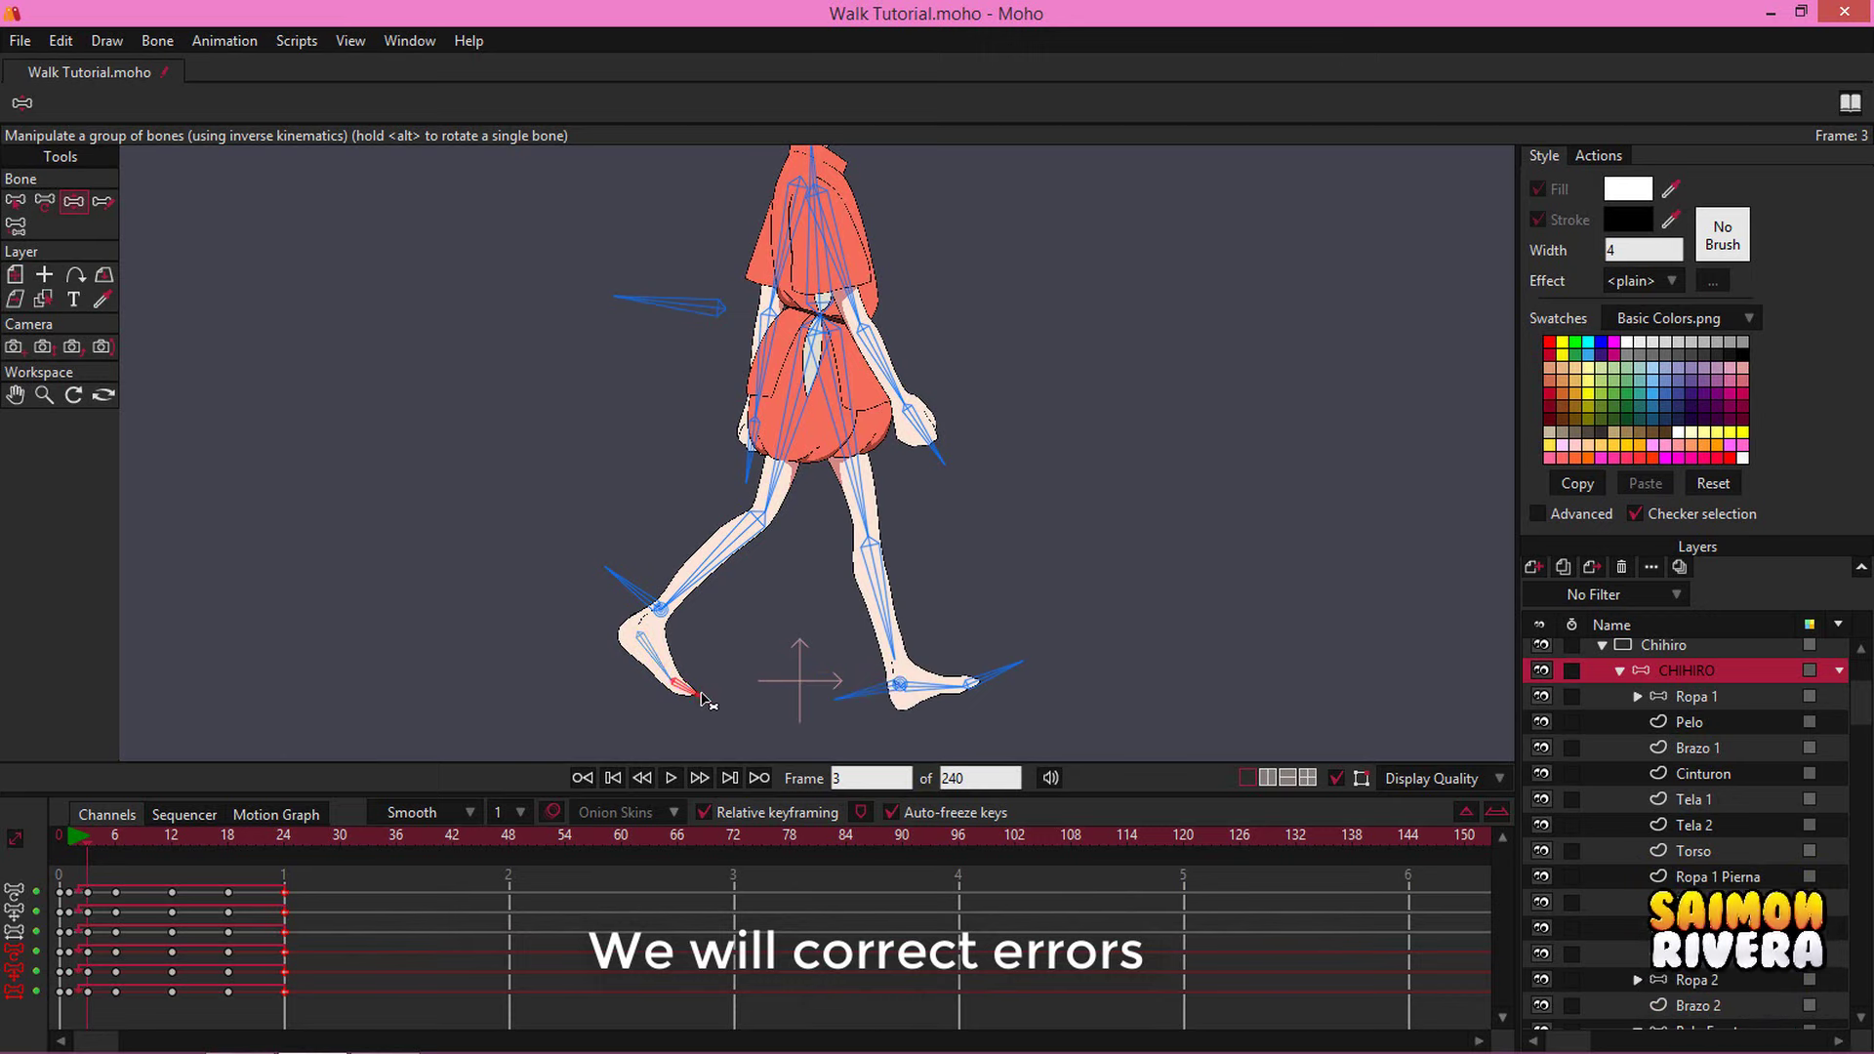
drag(968, 687, 958, 680)
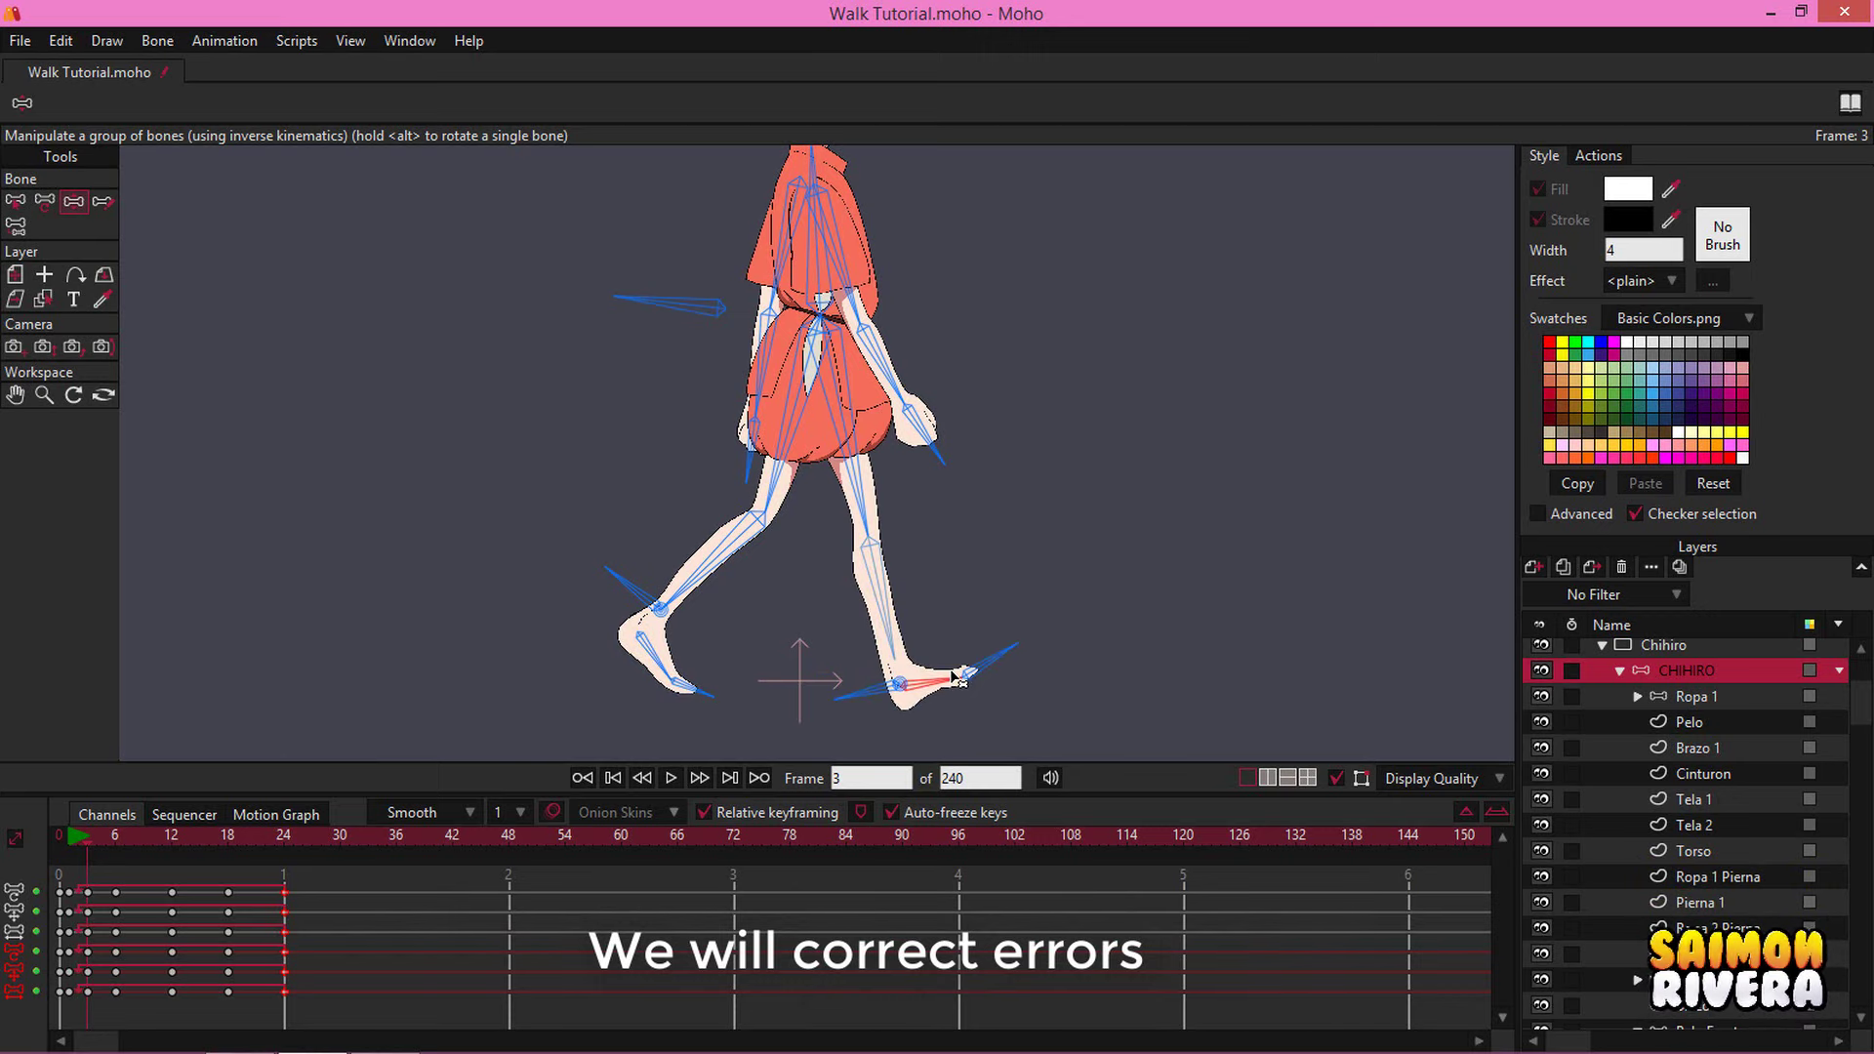
At frame 9, raise the character's body slightly with the control bone behind the waist, and correct the foot bone angles
click(144, 841)
scroll(695, 416, up, 2)
drag(675, 369, 673, 364)
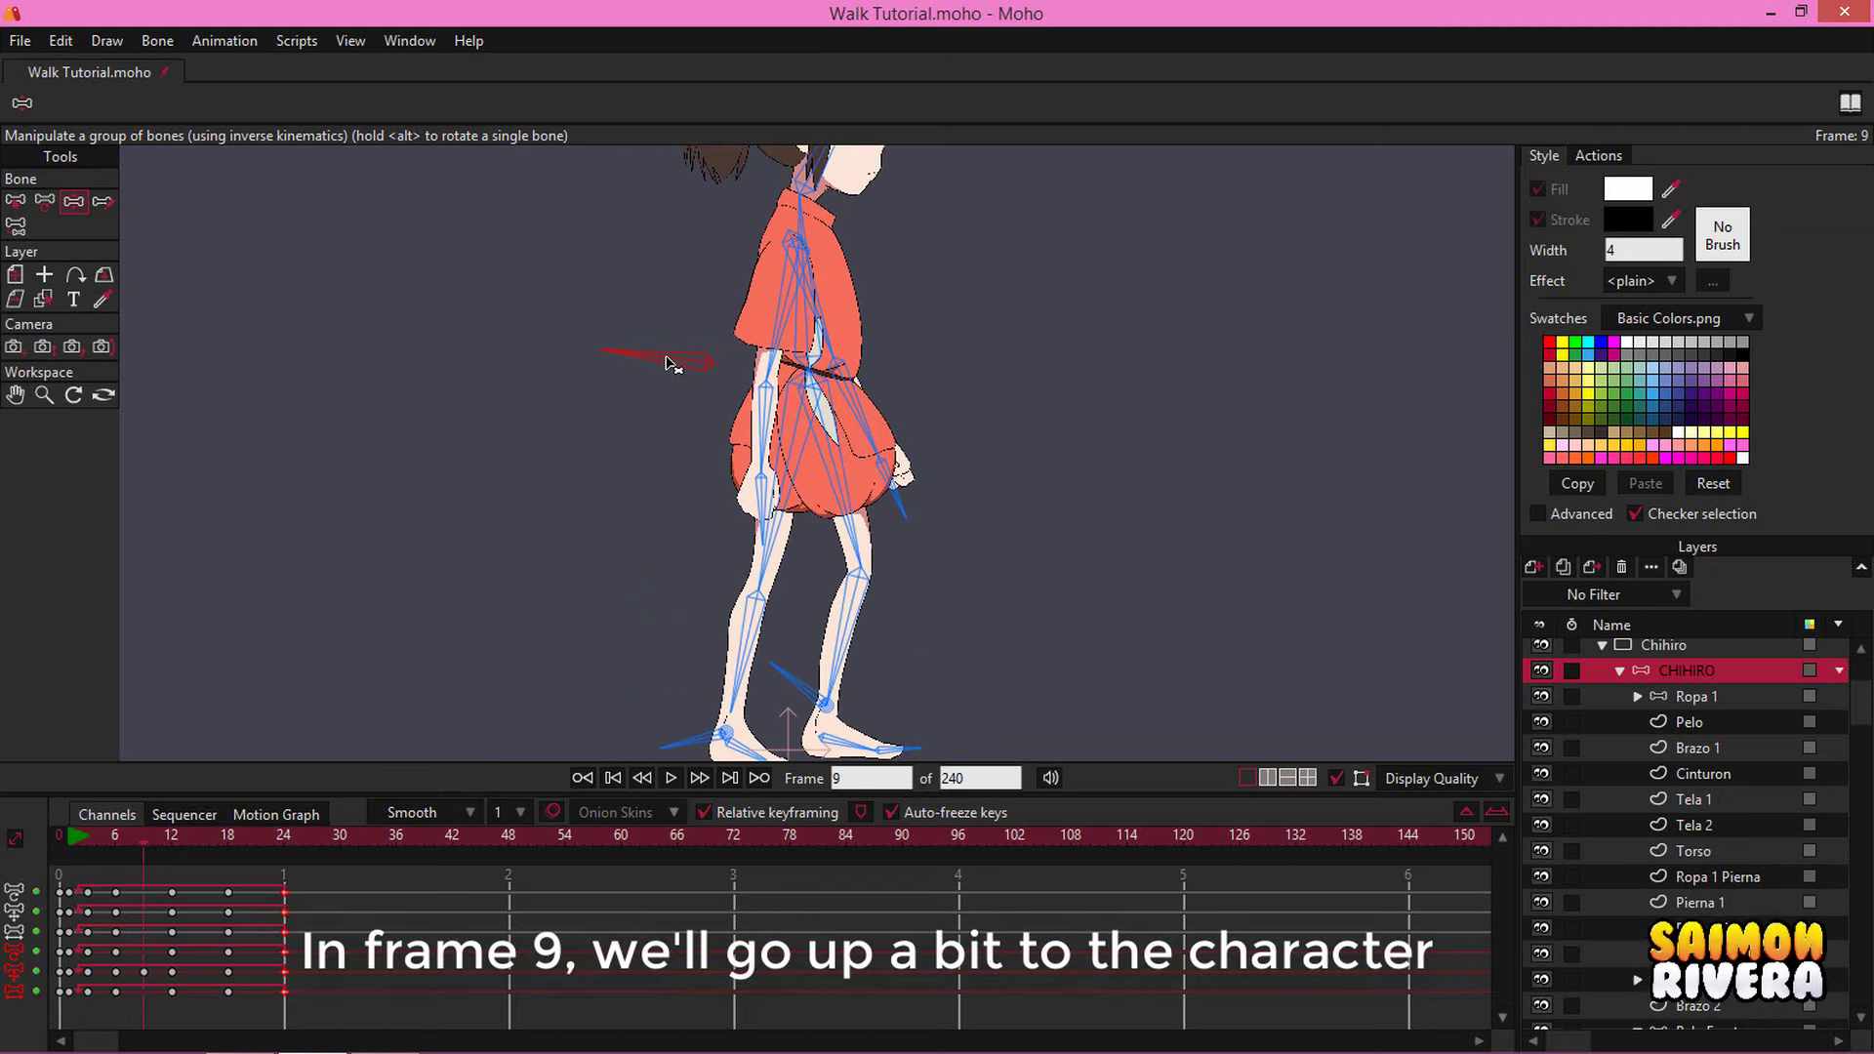
scroll(695, 381, down, 4)
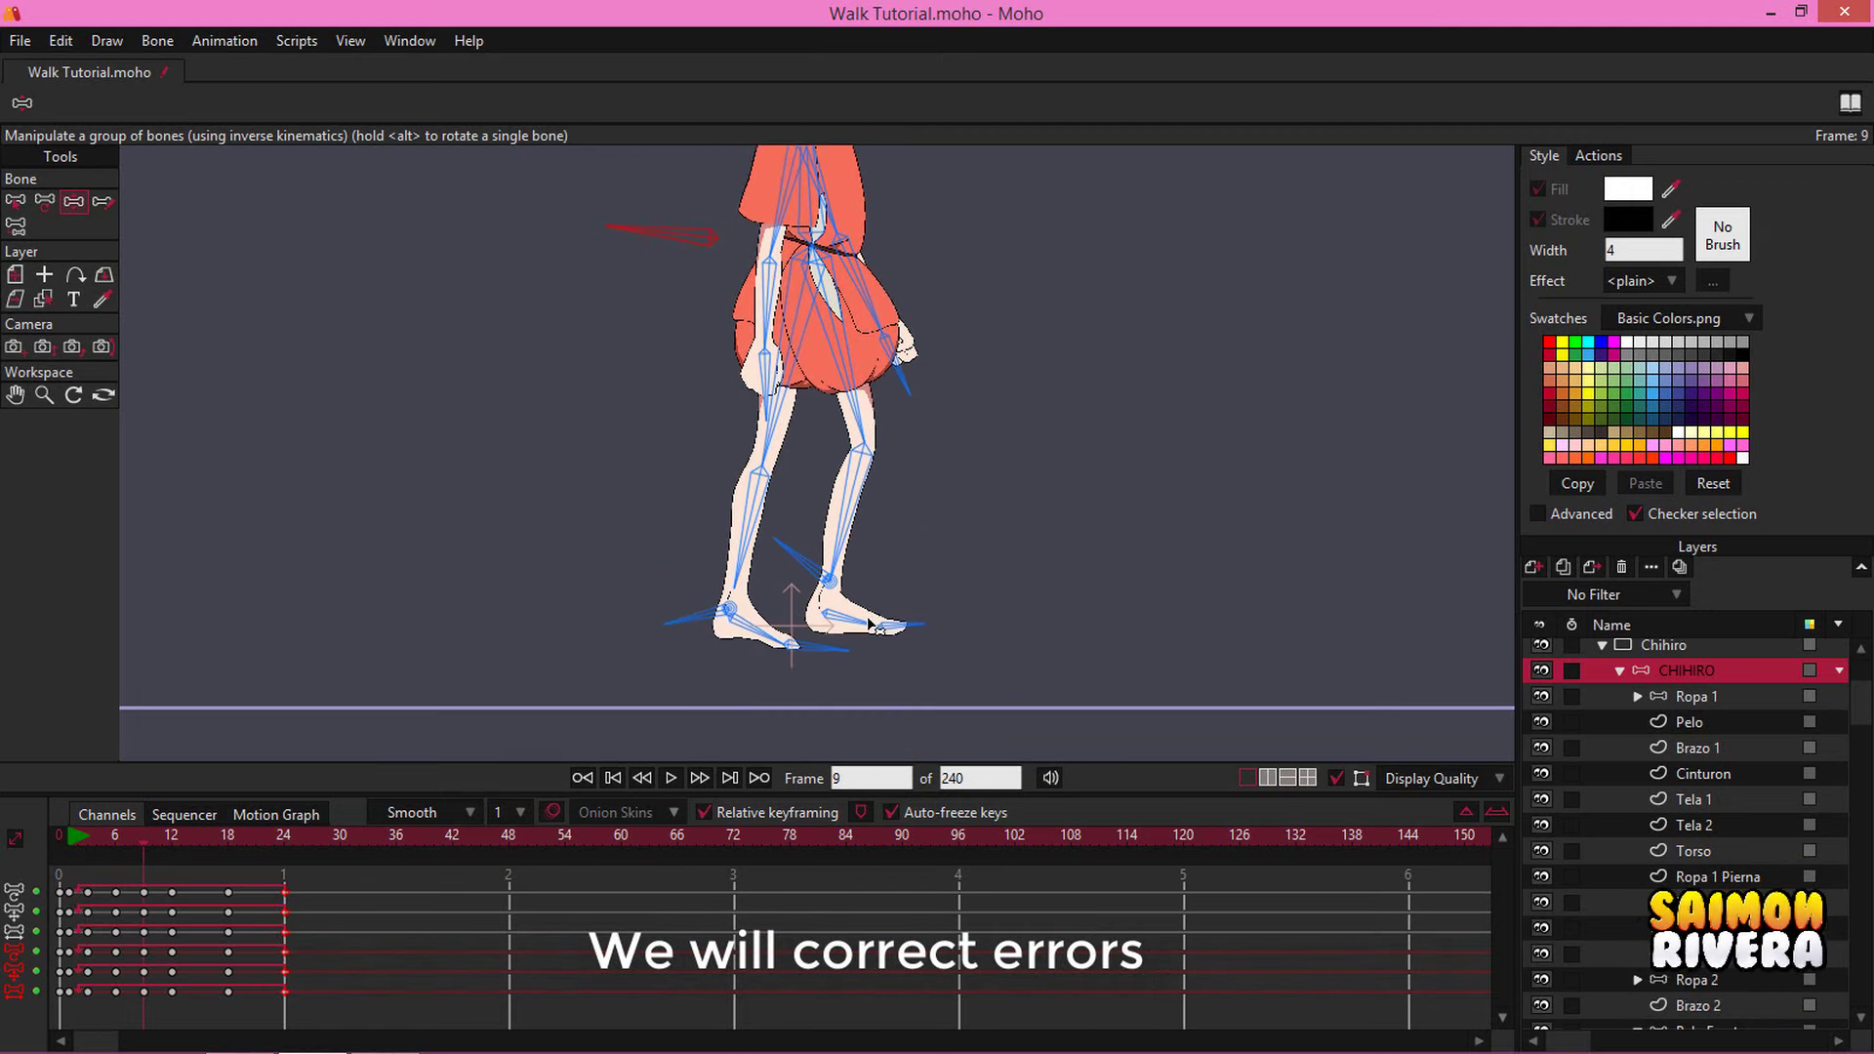
drag(883, 617, 867, 624)
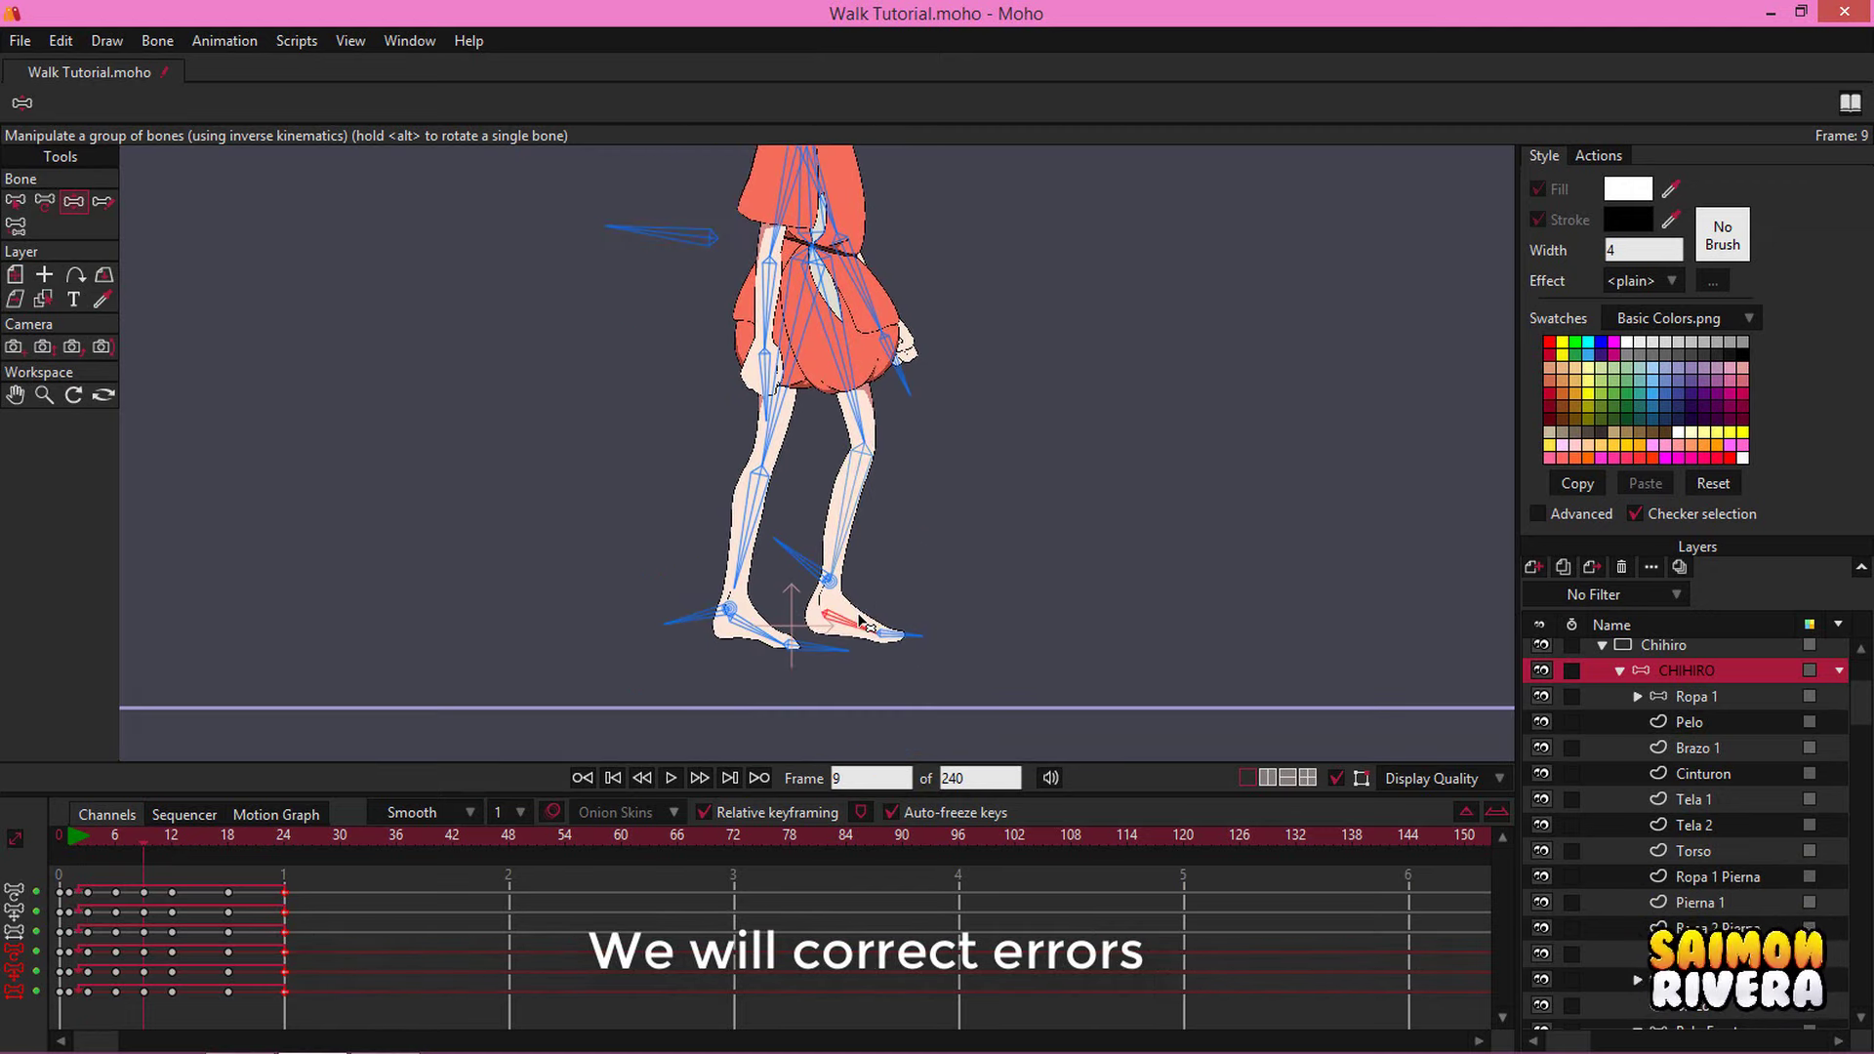
At frame 15, lower the body slightly with the control bone behind the waist, and correct the foot and toe bones
click(200, 839)
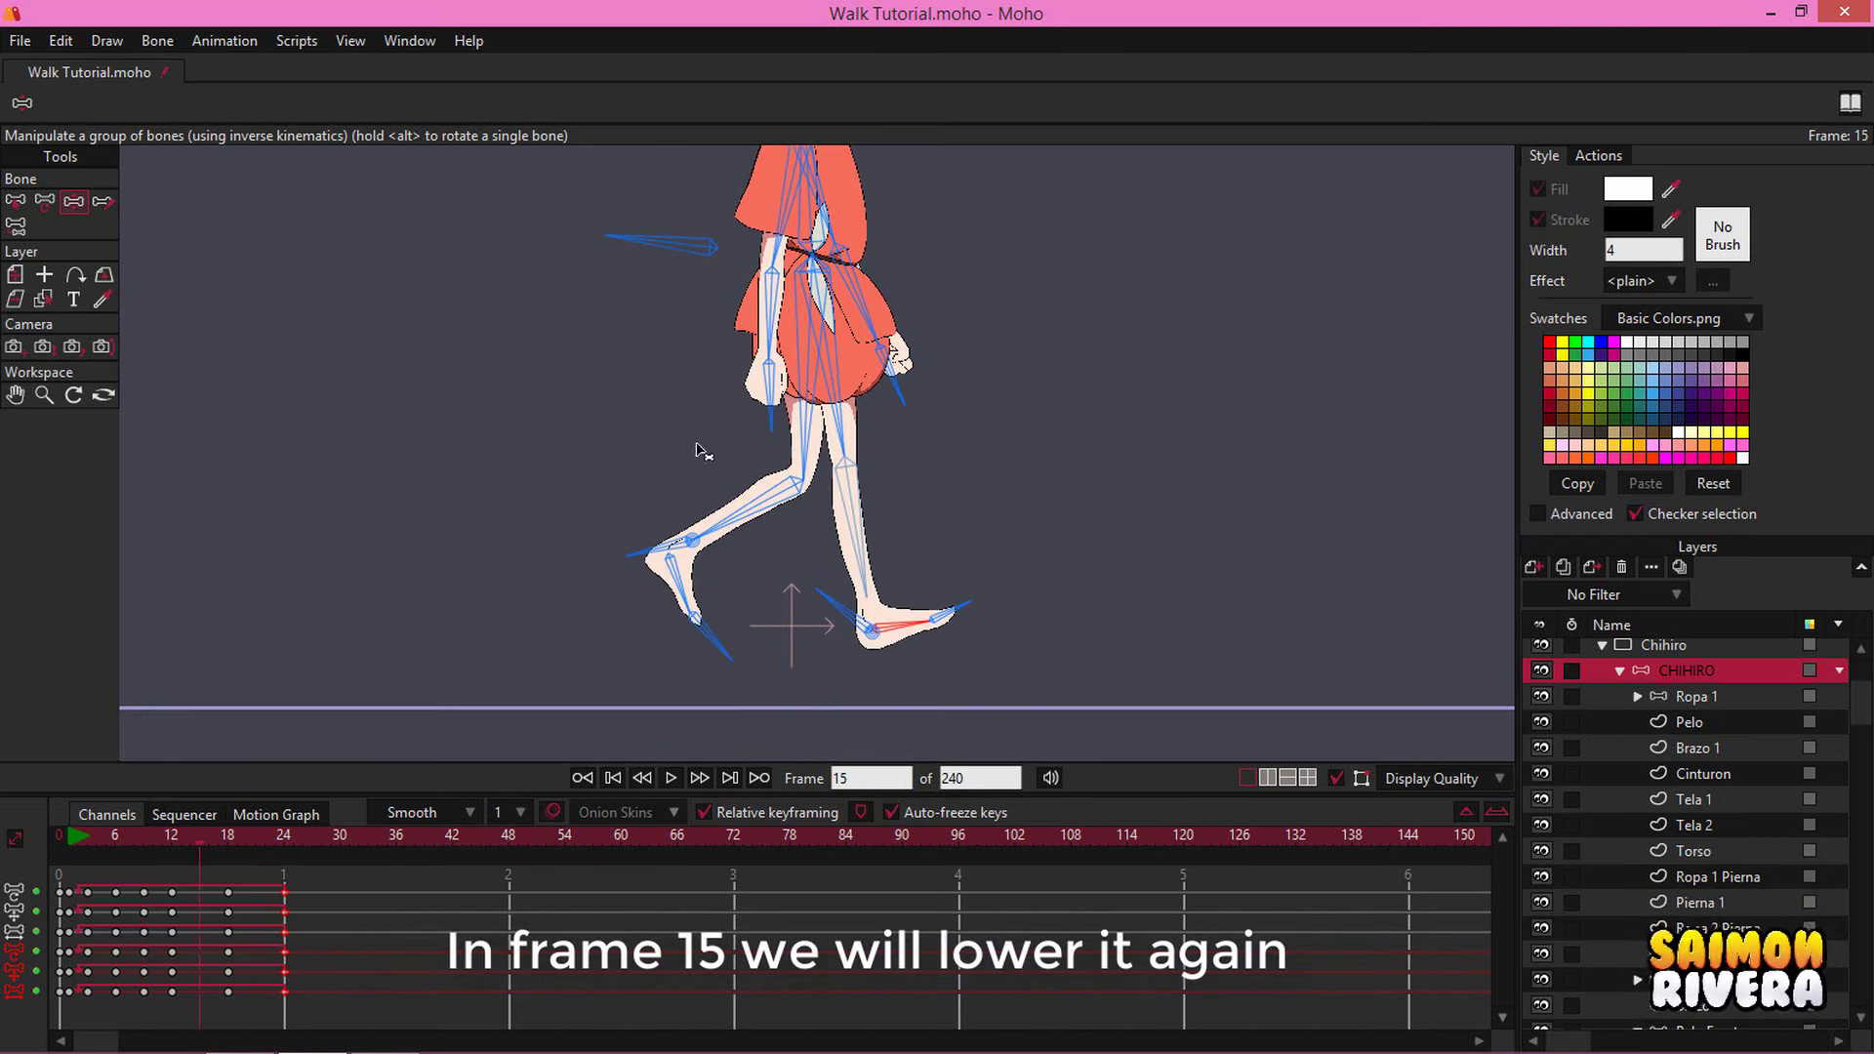
drag(680, 232, 667, 237)
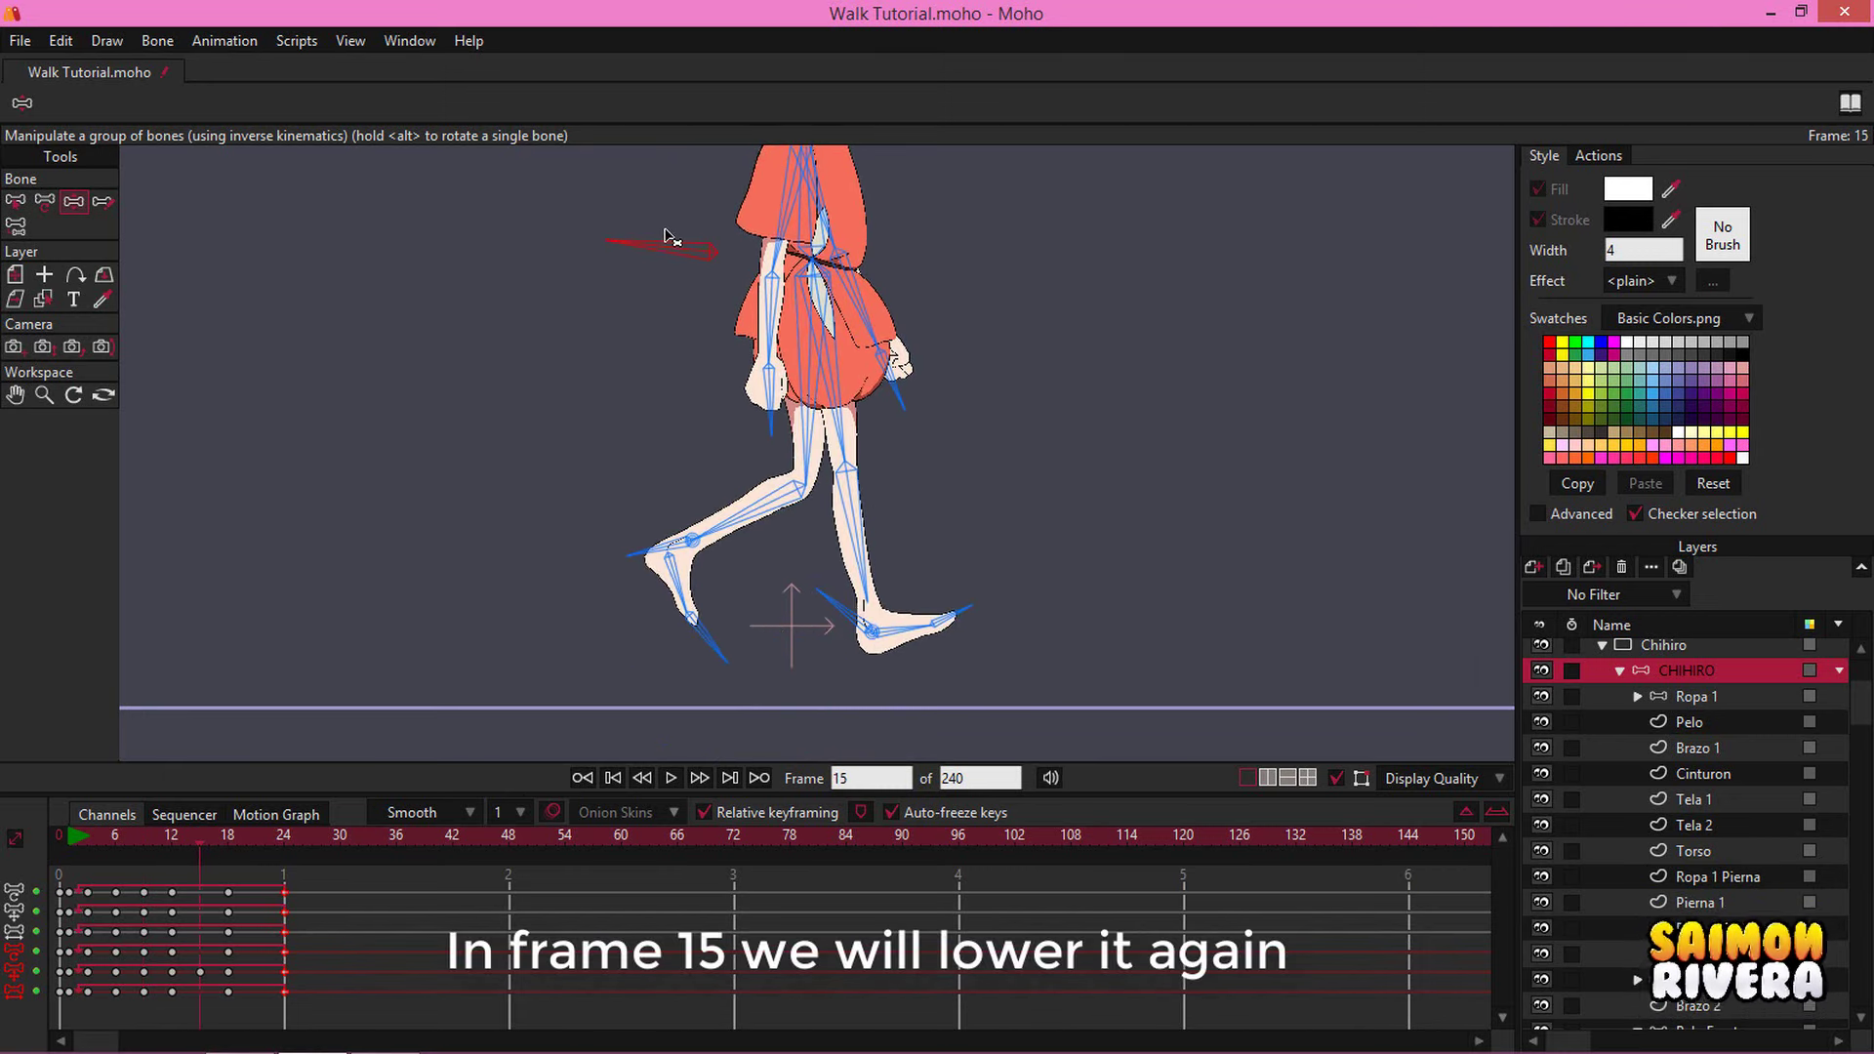
drag(908, 623, 908, 622)
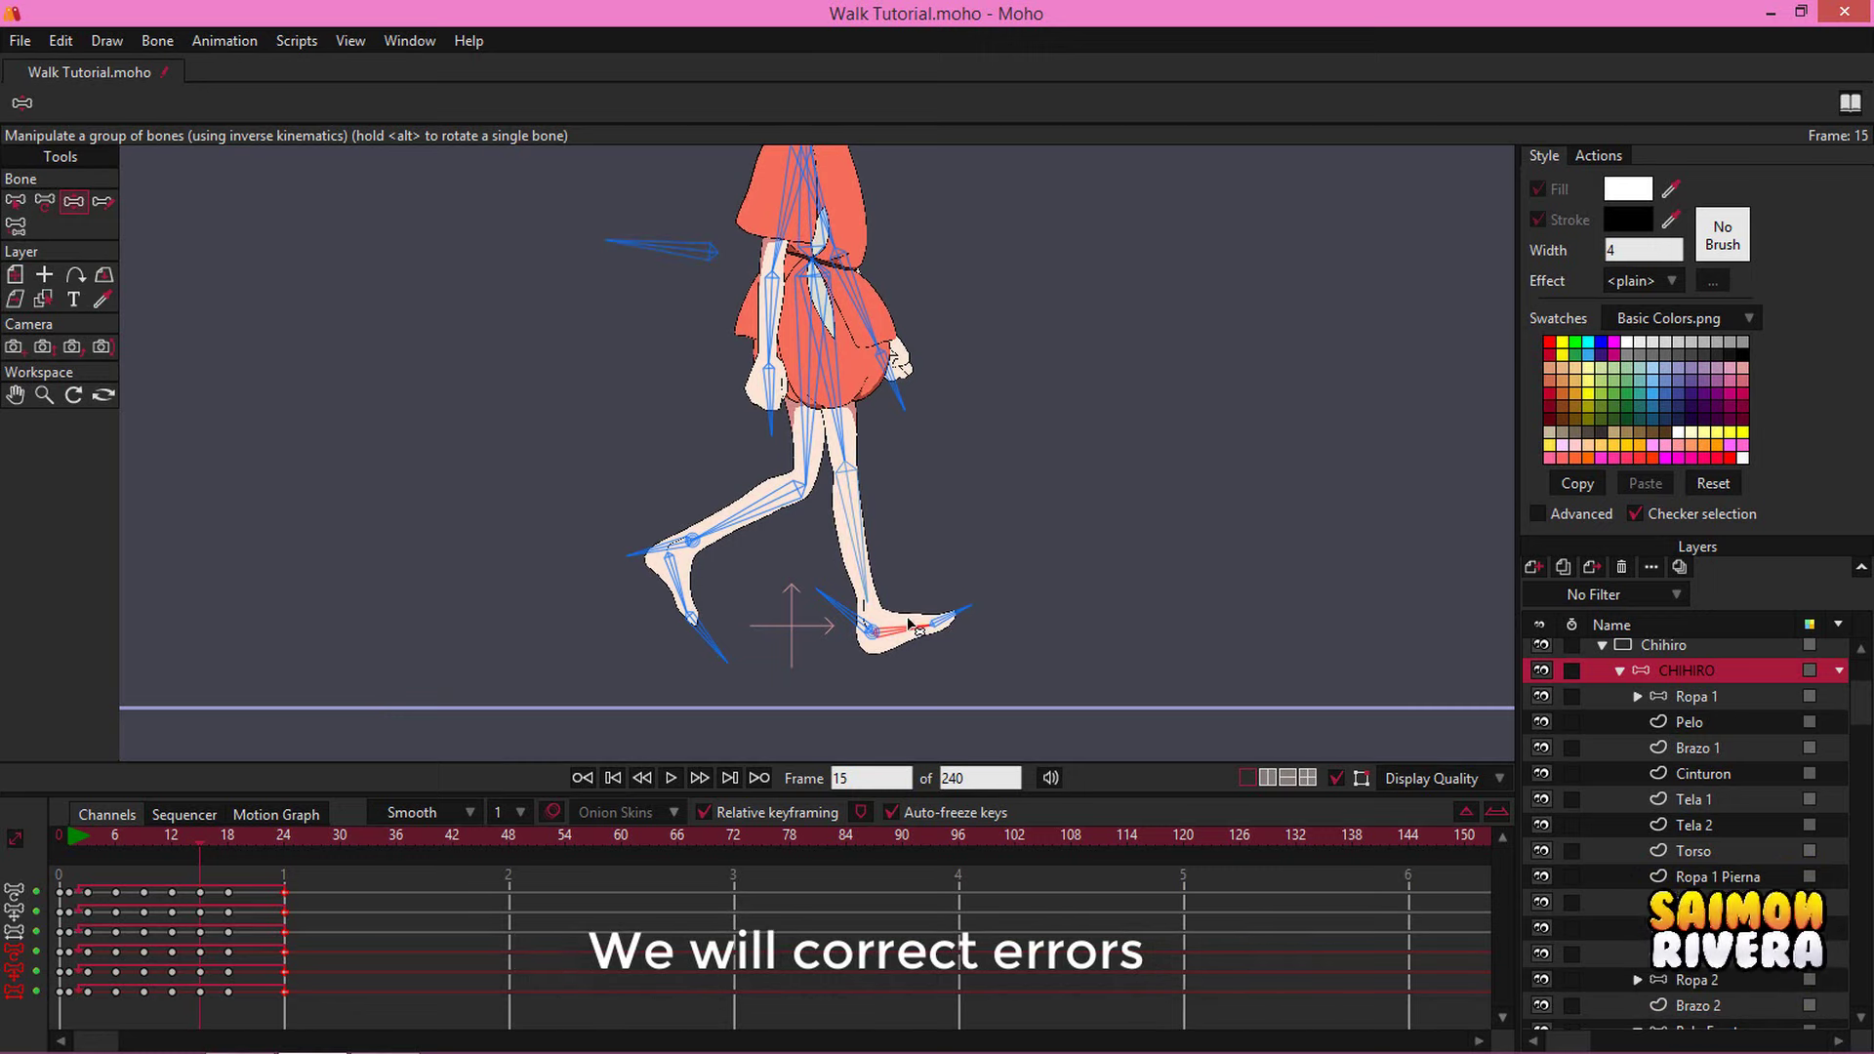
click(954, 591)
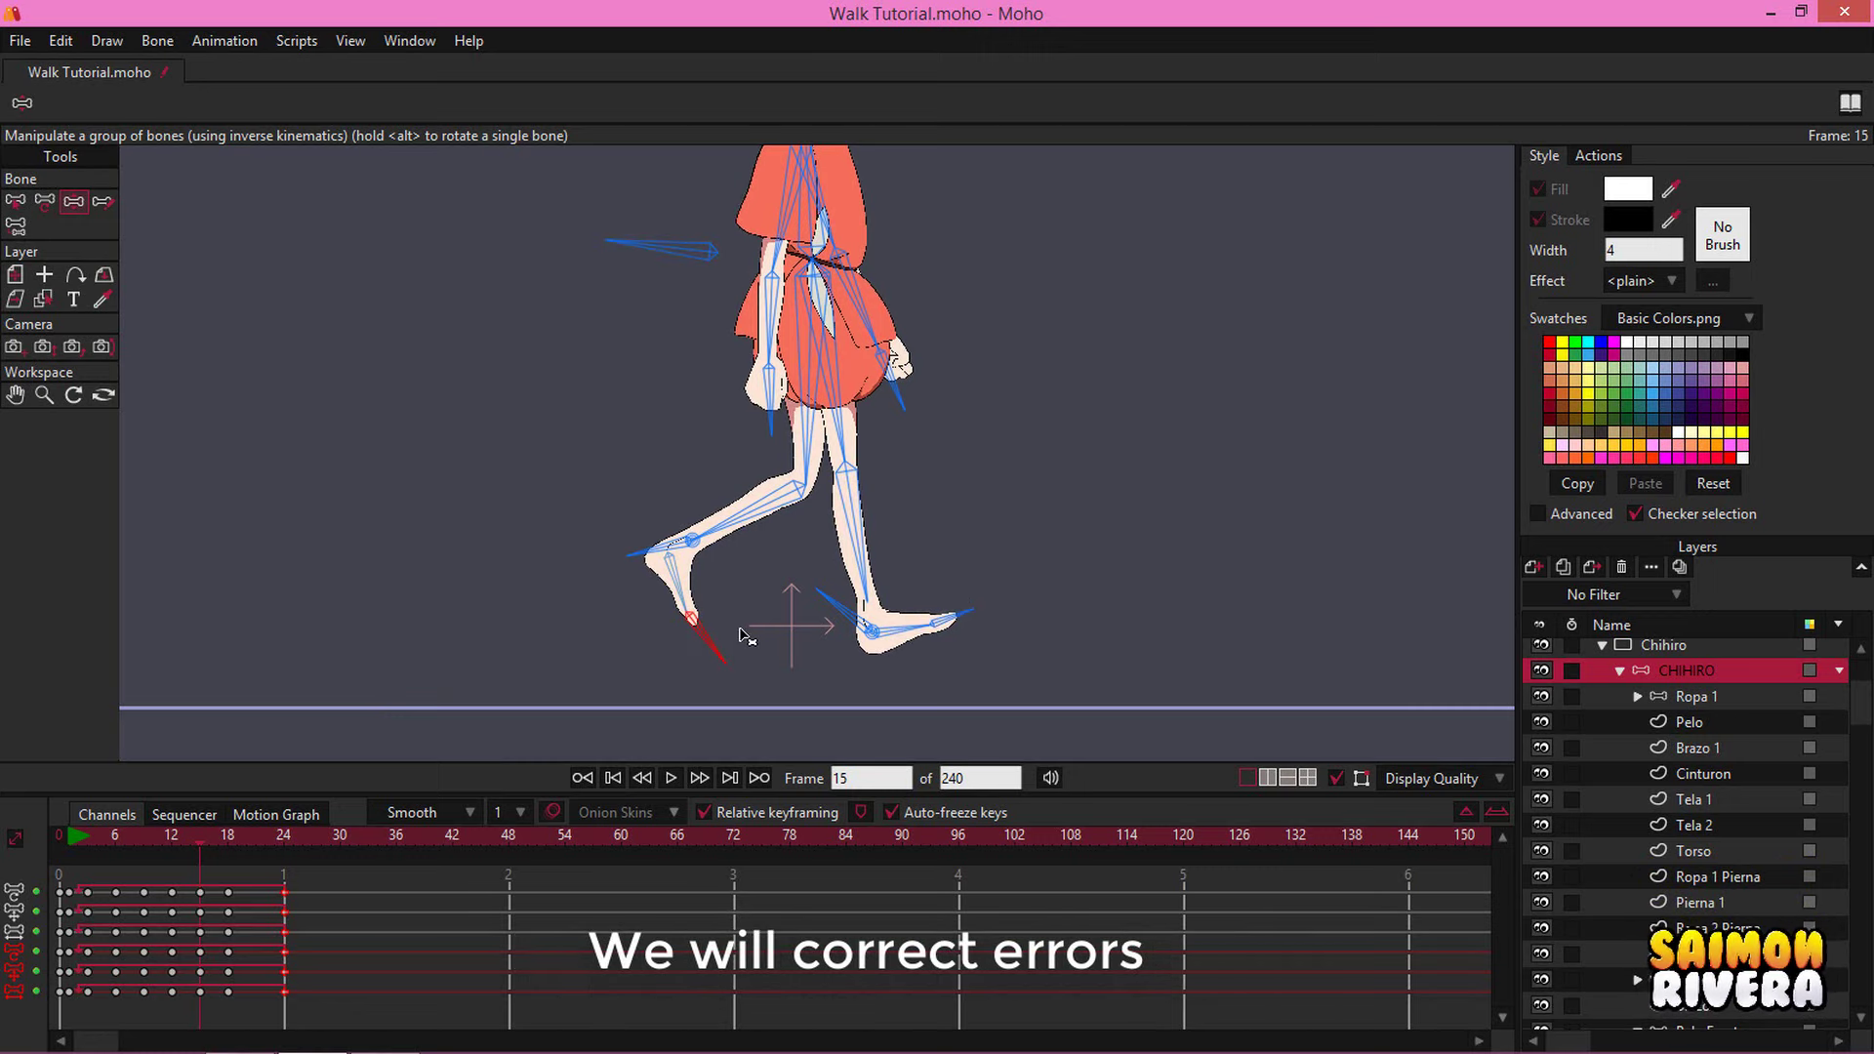
At frame 21, raise the body slightly with the control bone behind the waist, and correct the planted foot's toe bone
click(256, 841)
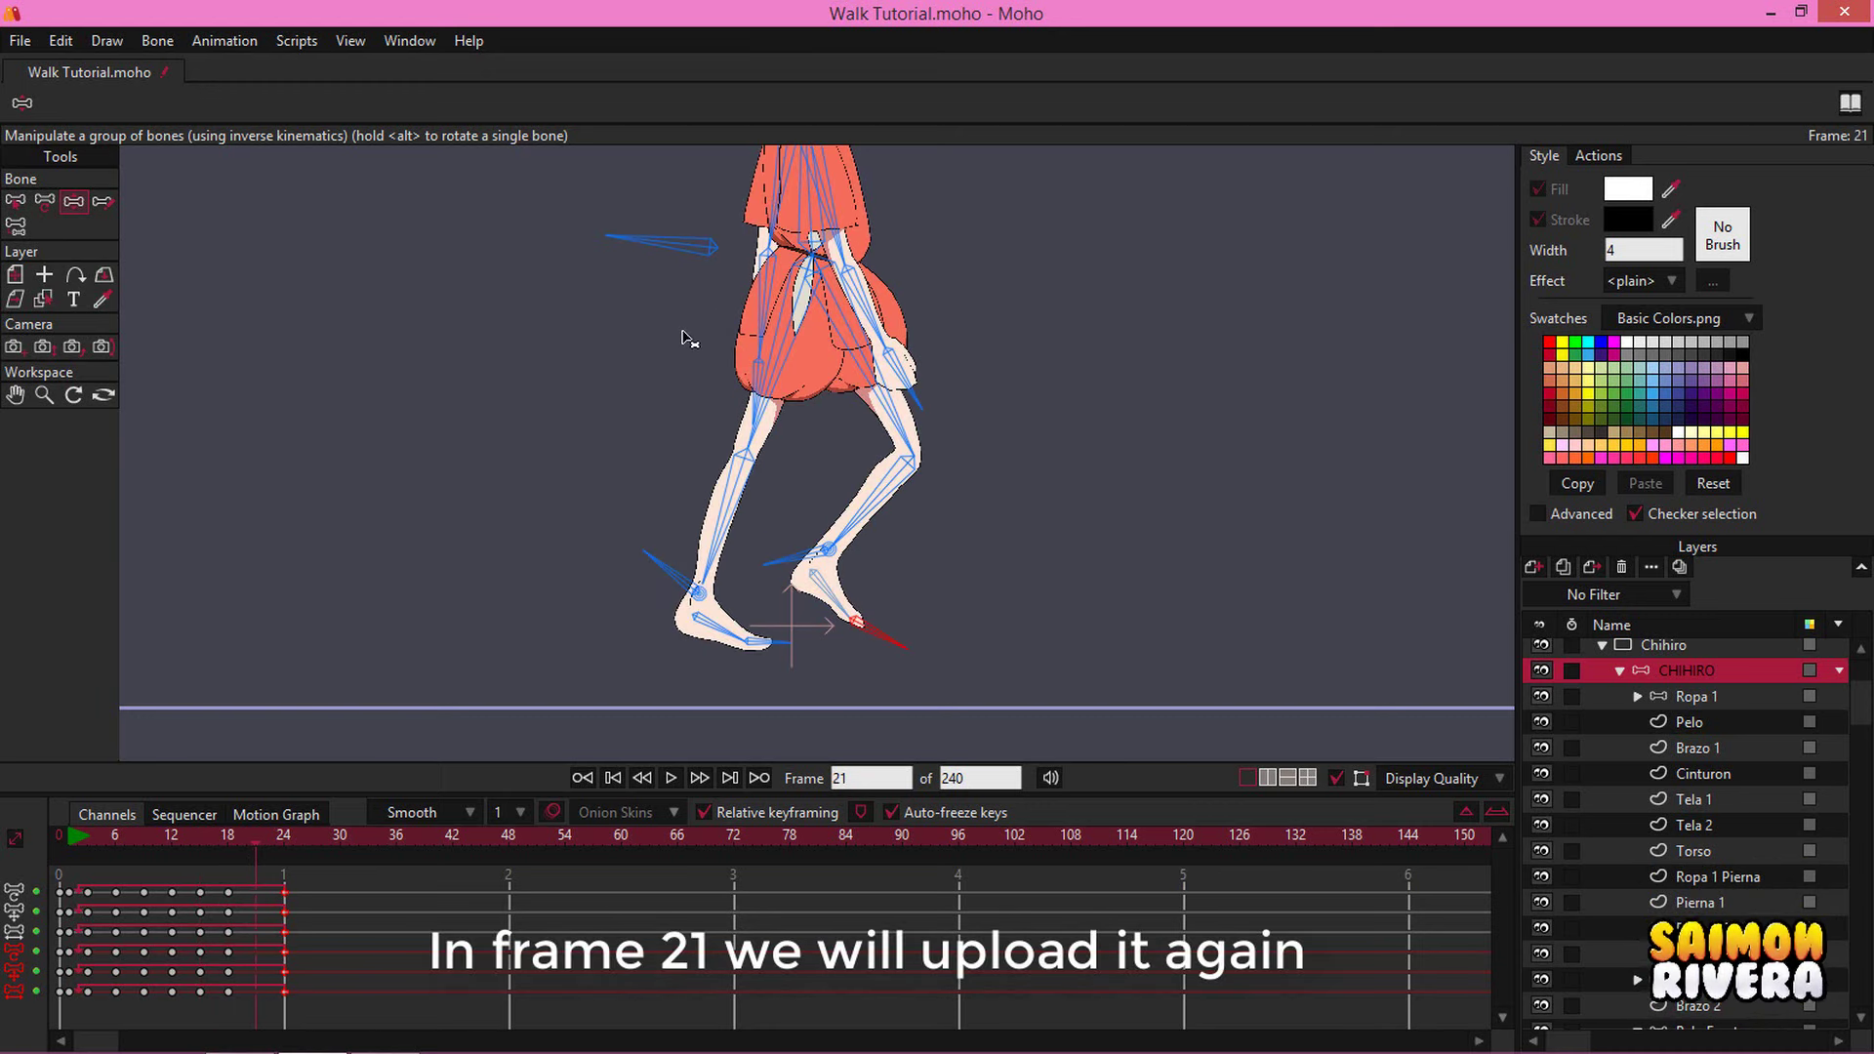
drag(683, 331, 684, 400)
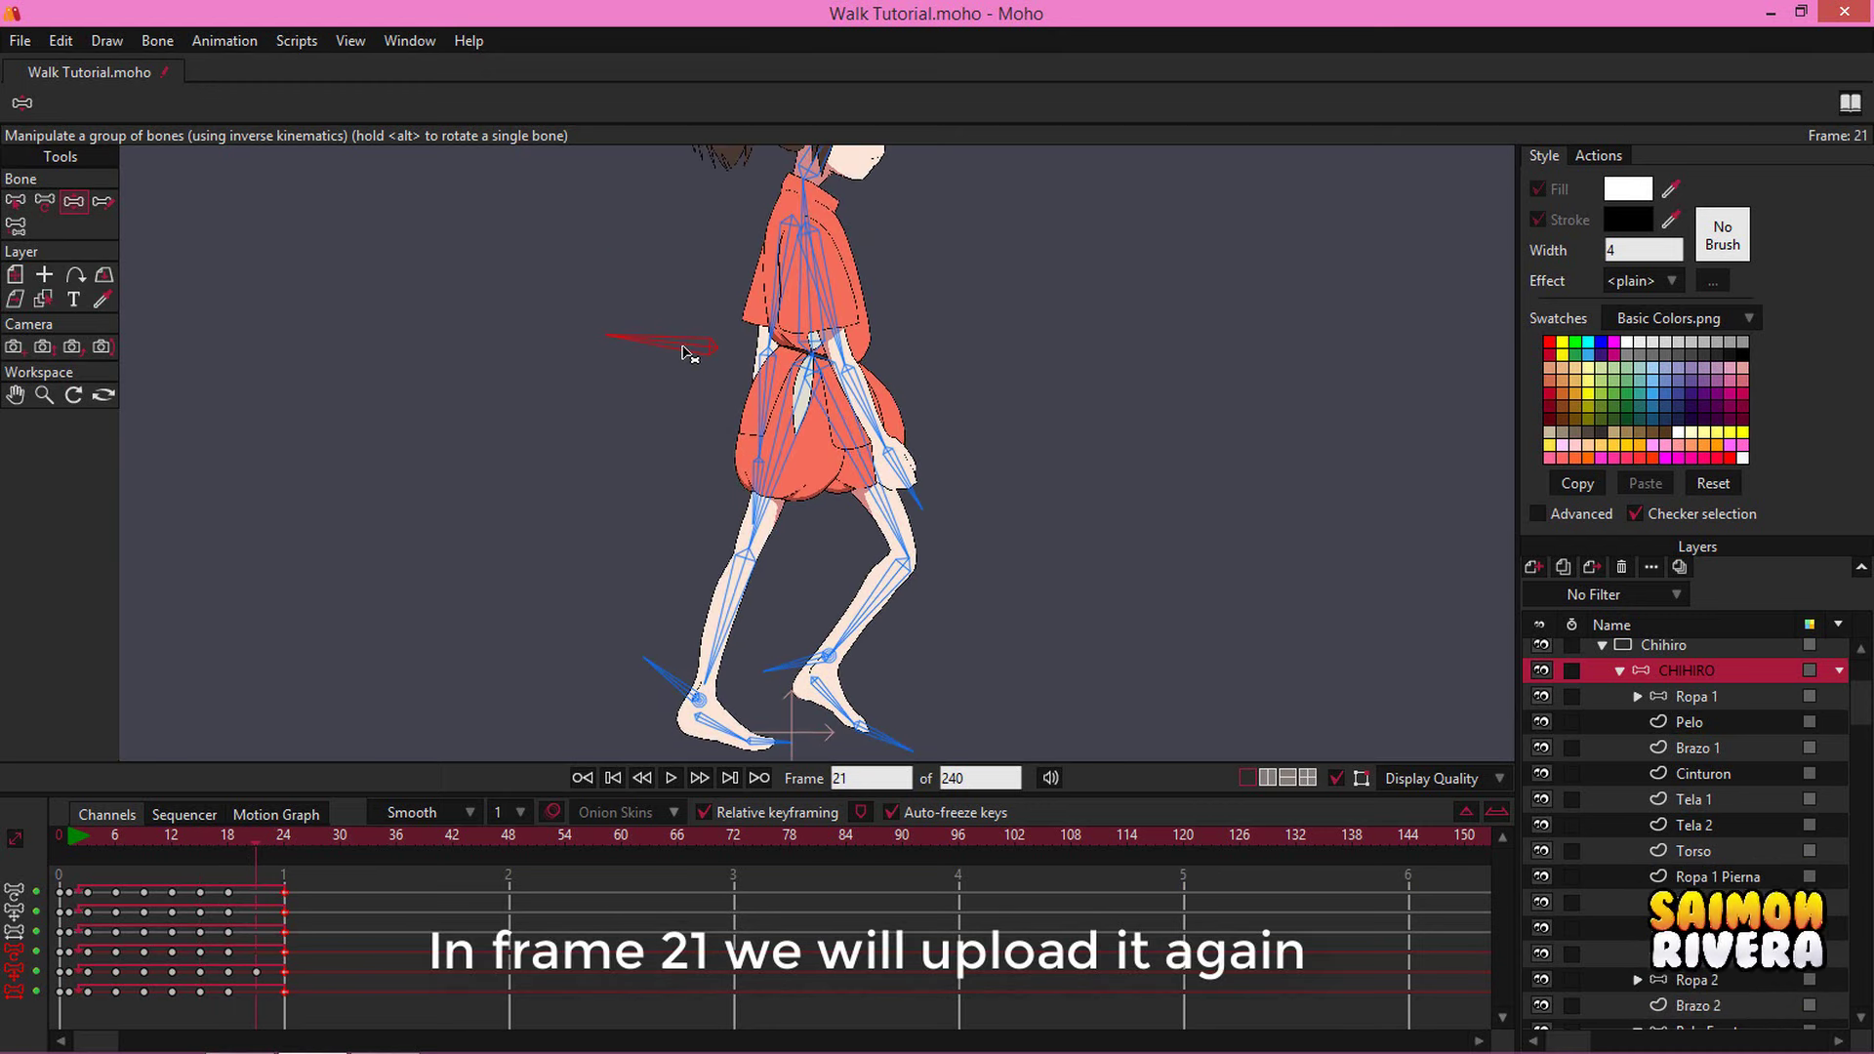
scroll(809, 640, down, 3)
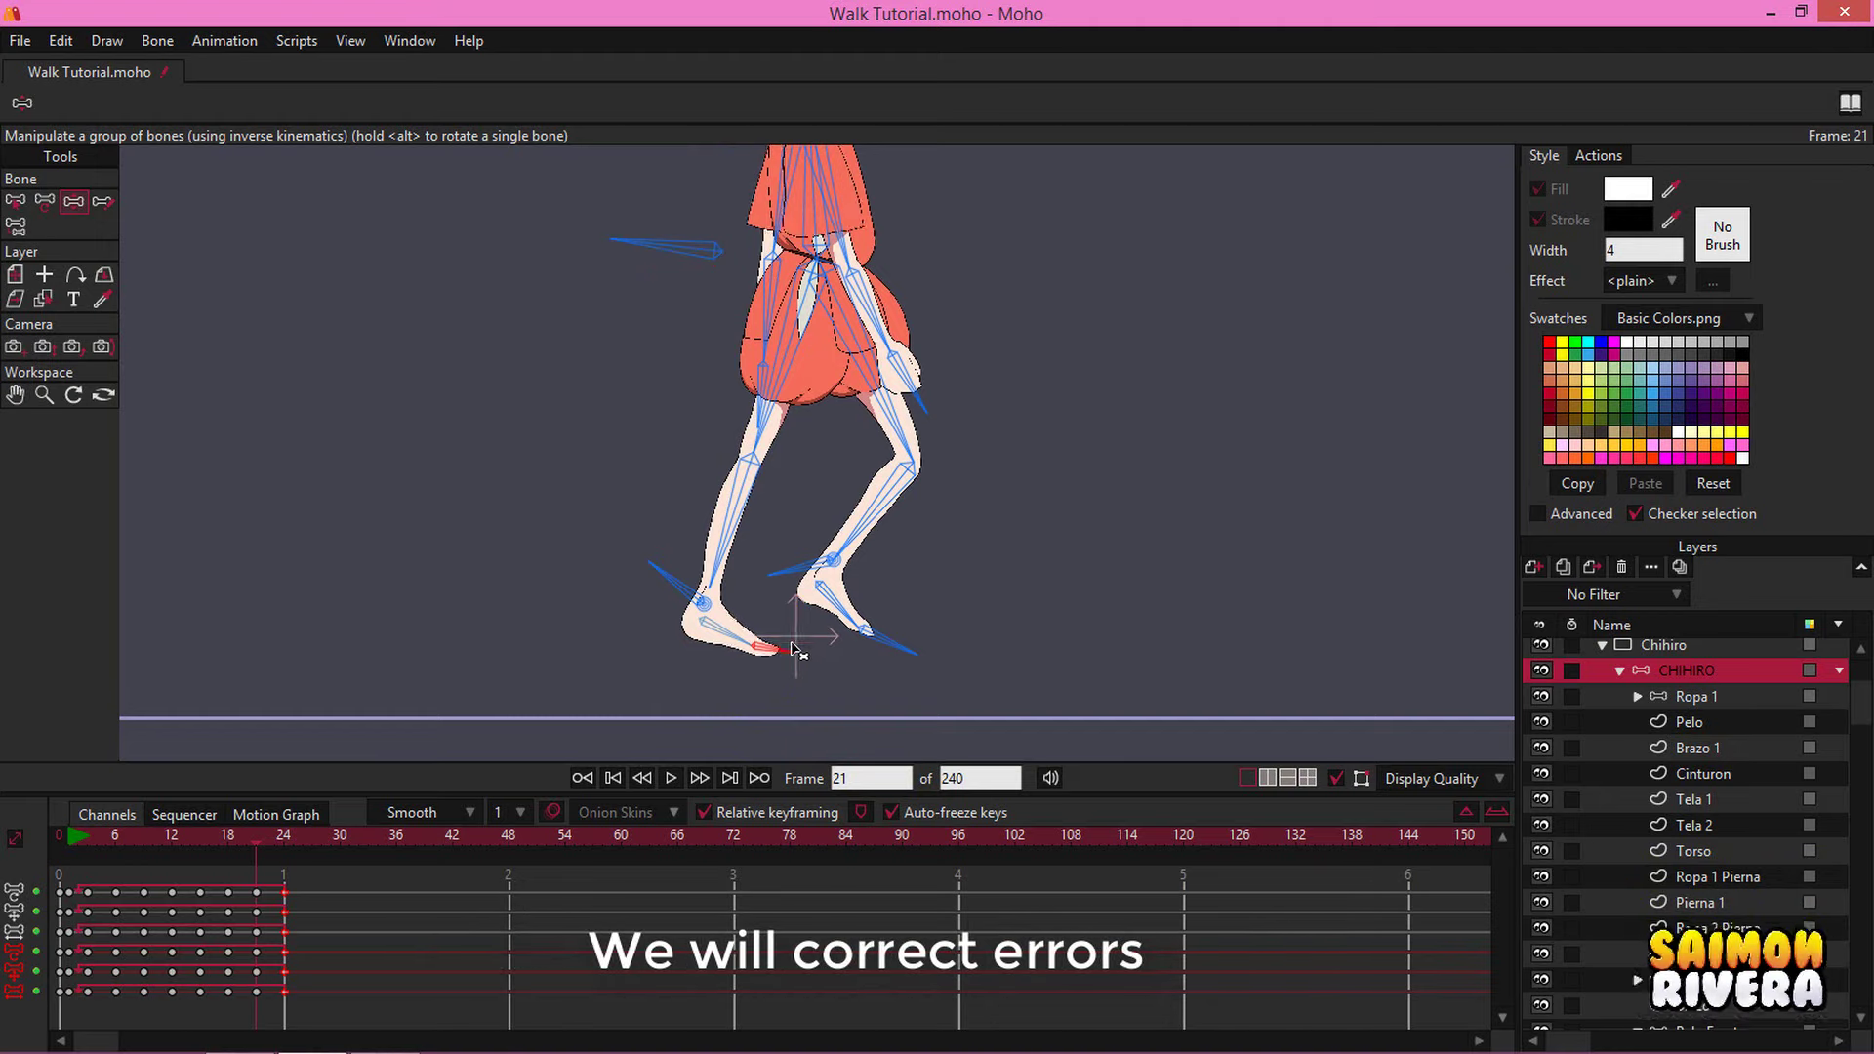
Hide the bone overlay, play the whole walk cycle in full view, stop playback and return to frame 0
scroll(898, 625, down, 4)
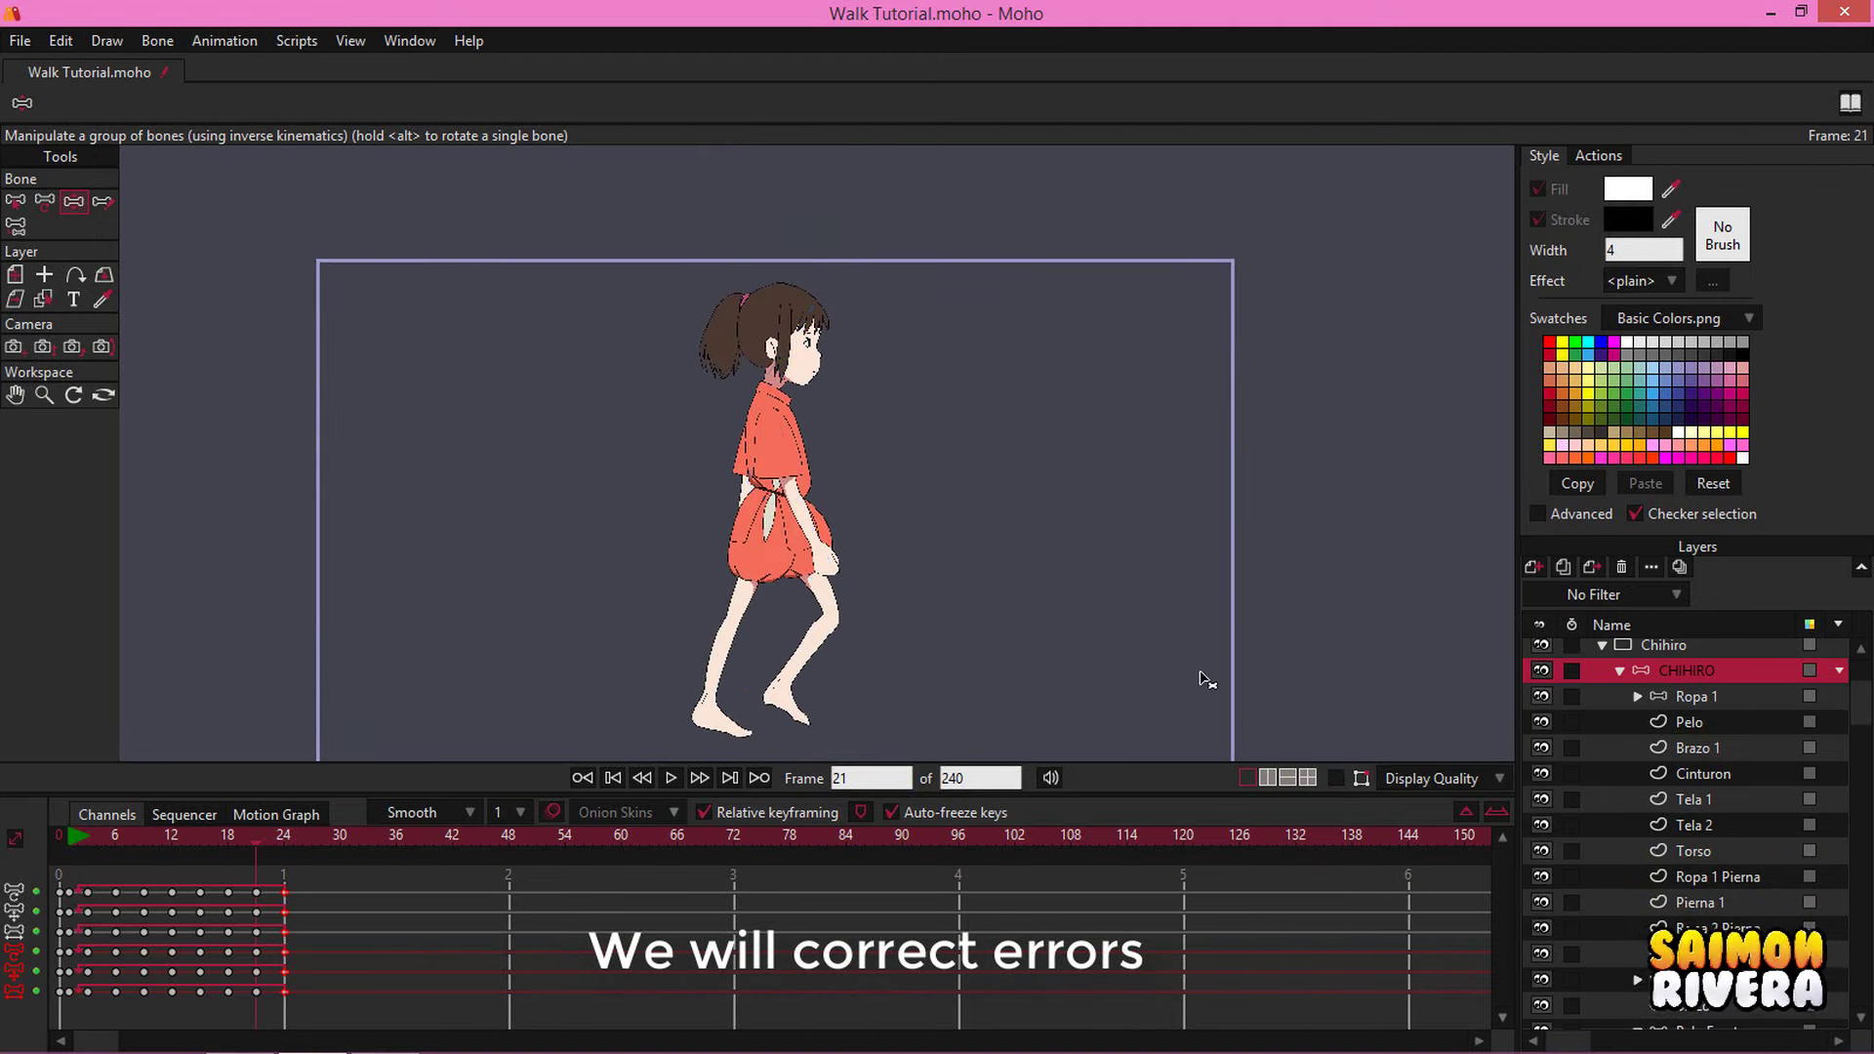
drag(1200, 674, 1227, 623)
click(672, 779)
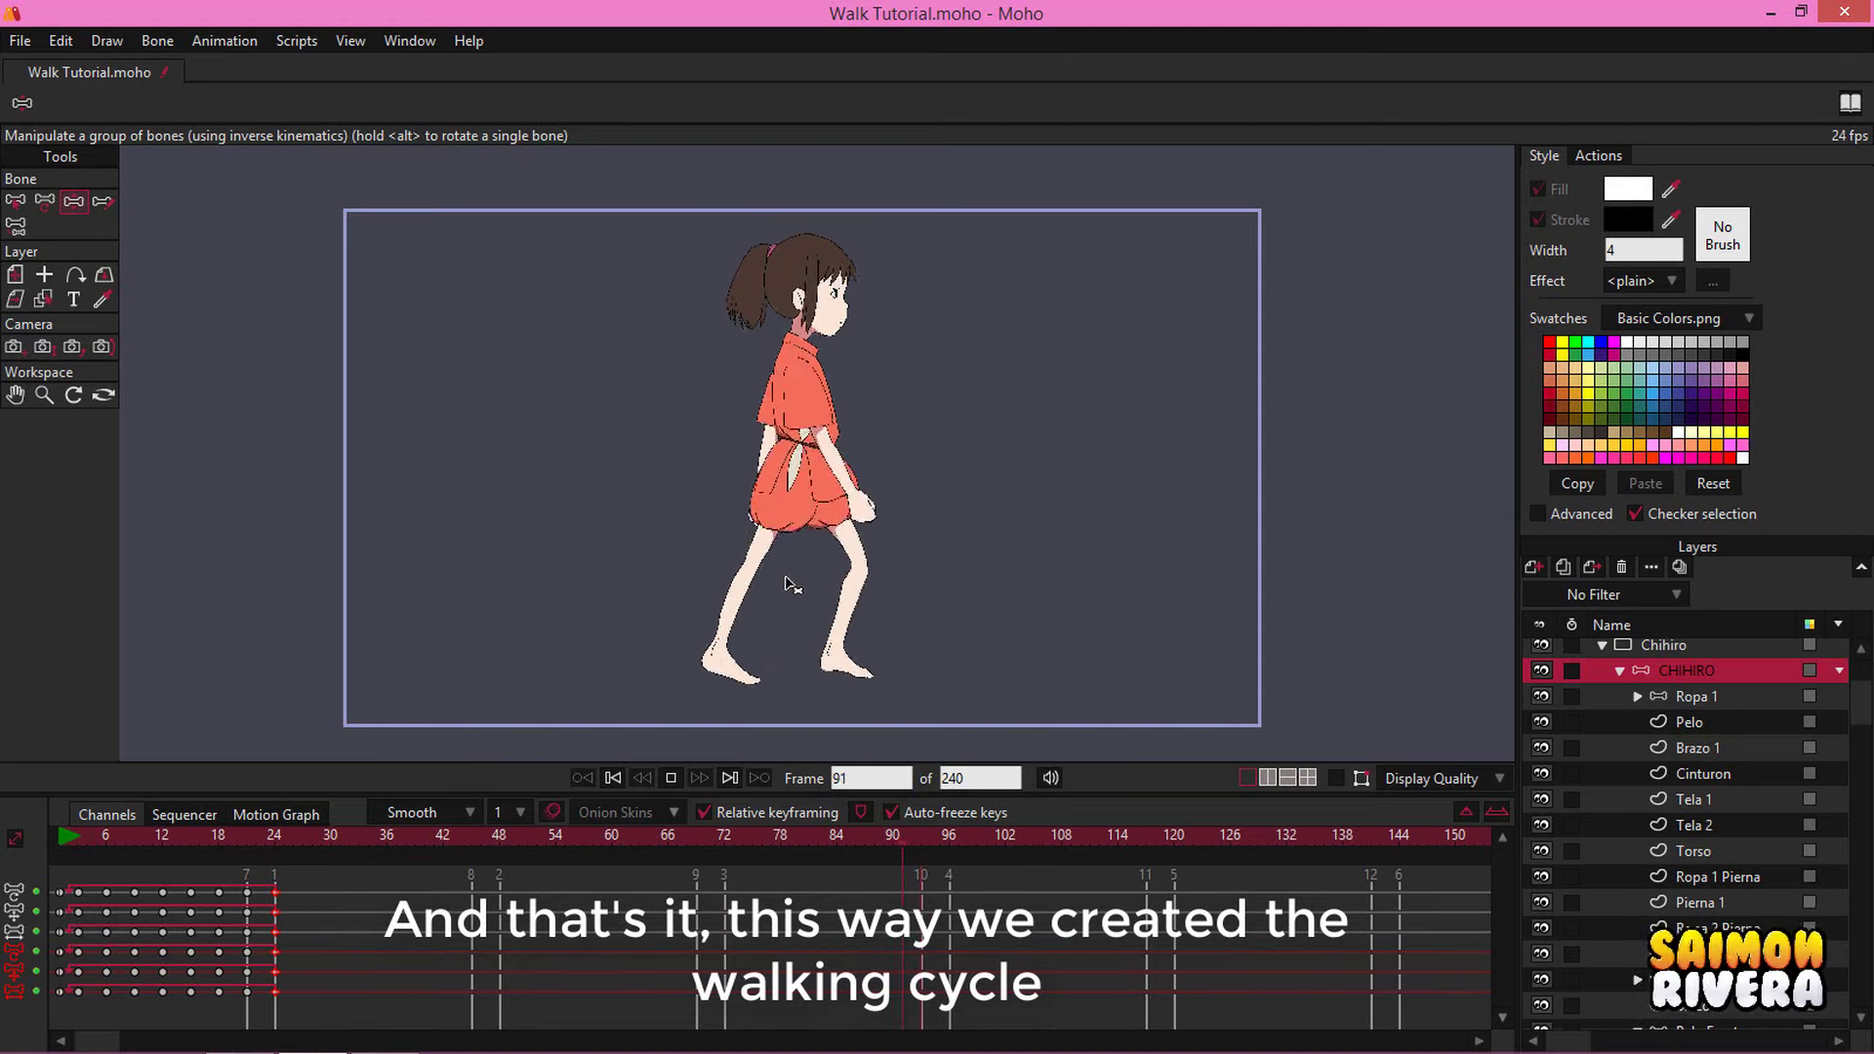
click(670, 777)
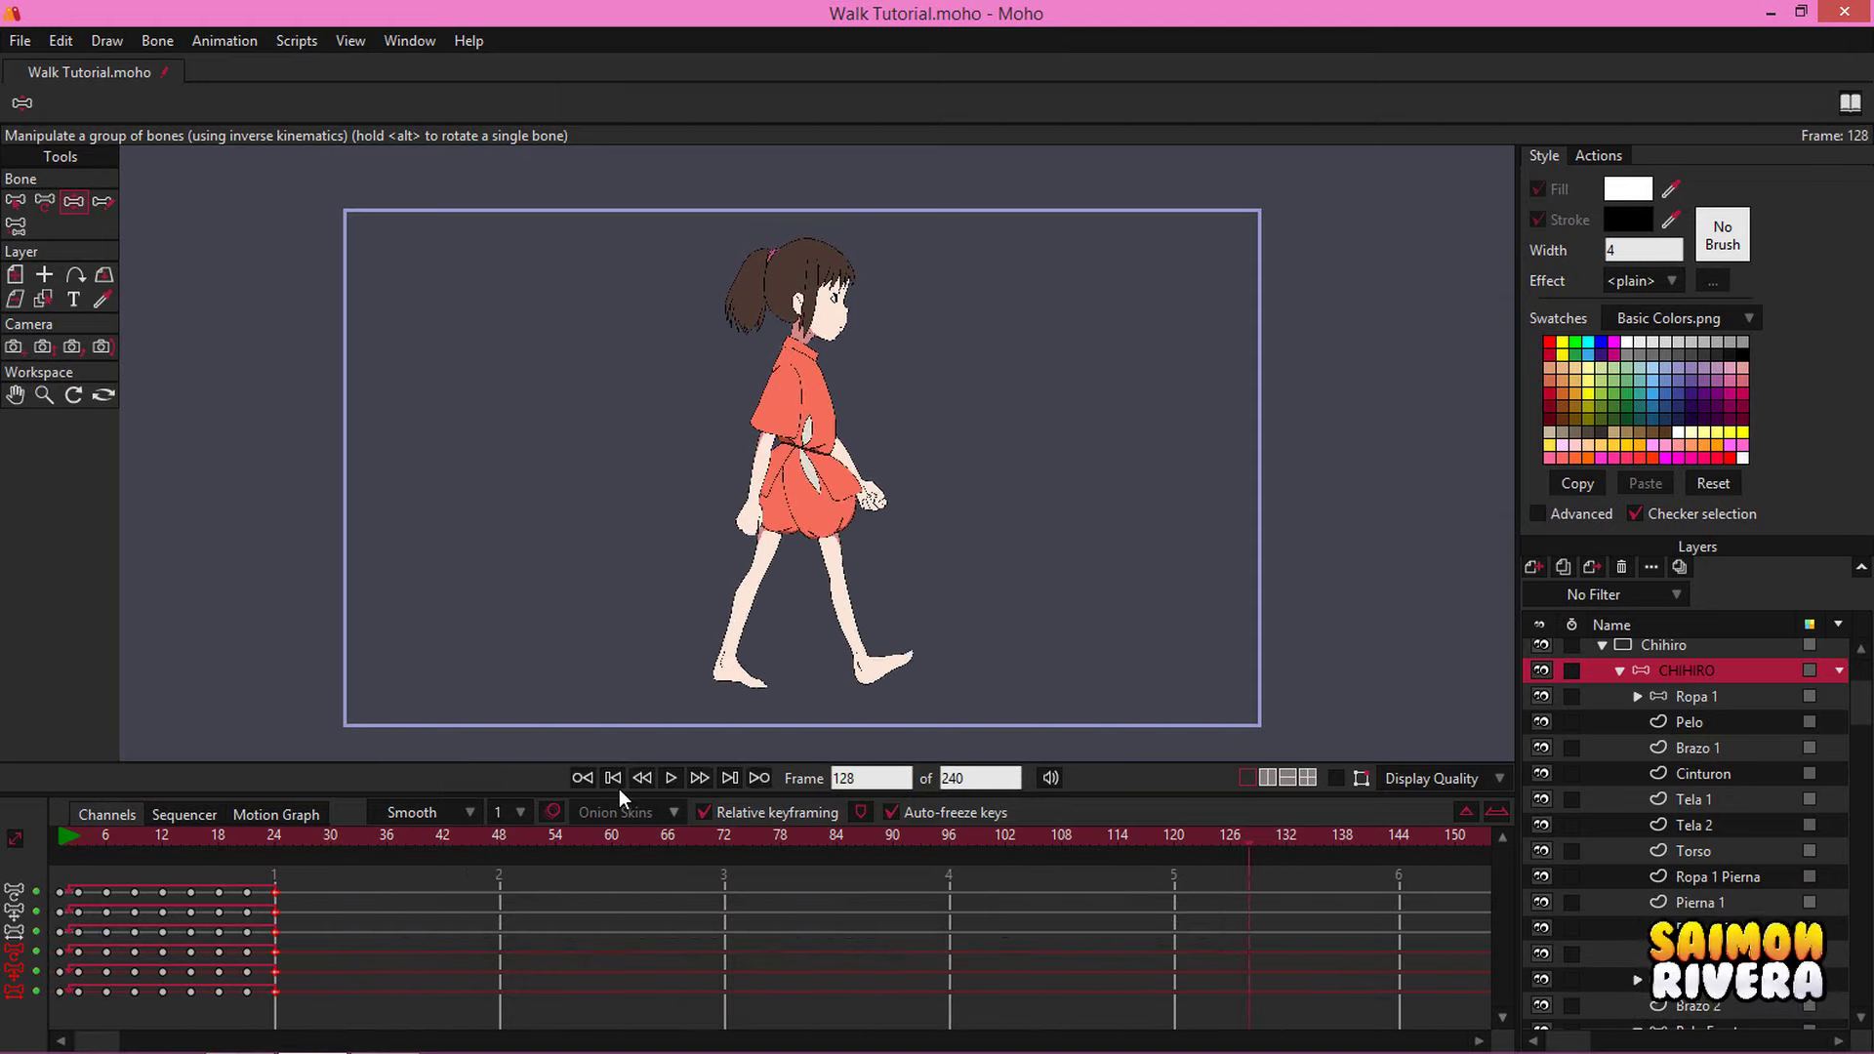
click(613, 778)
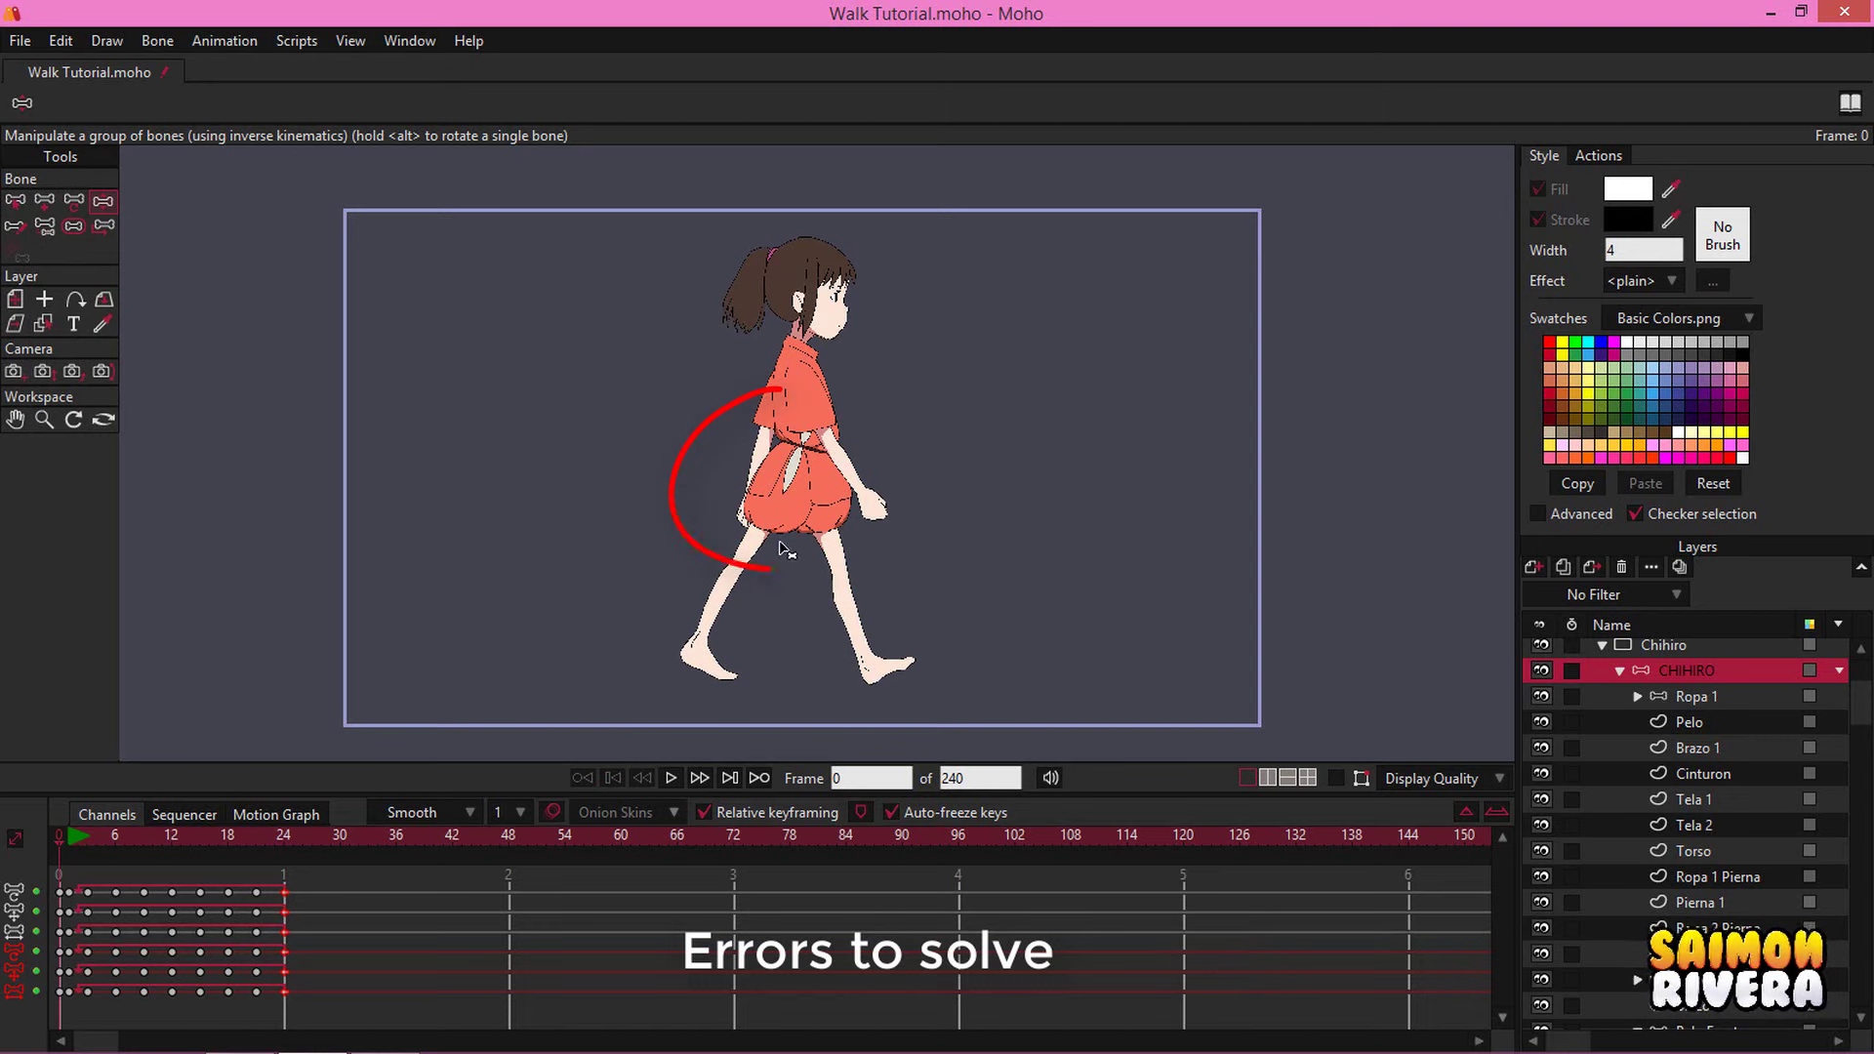
Show the bone overlay, select the Tela 2 cloth layer and delete its looping keyframes at frame 24
scroll(759, 476, up, 3)
scroll(759, 476, up, 3)
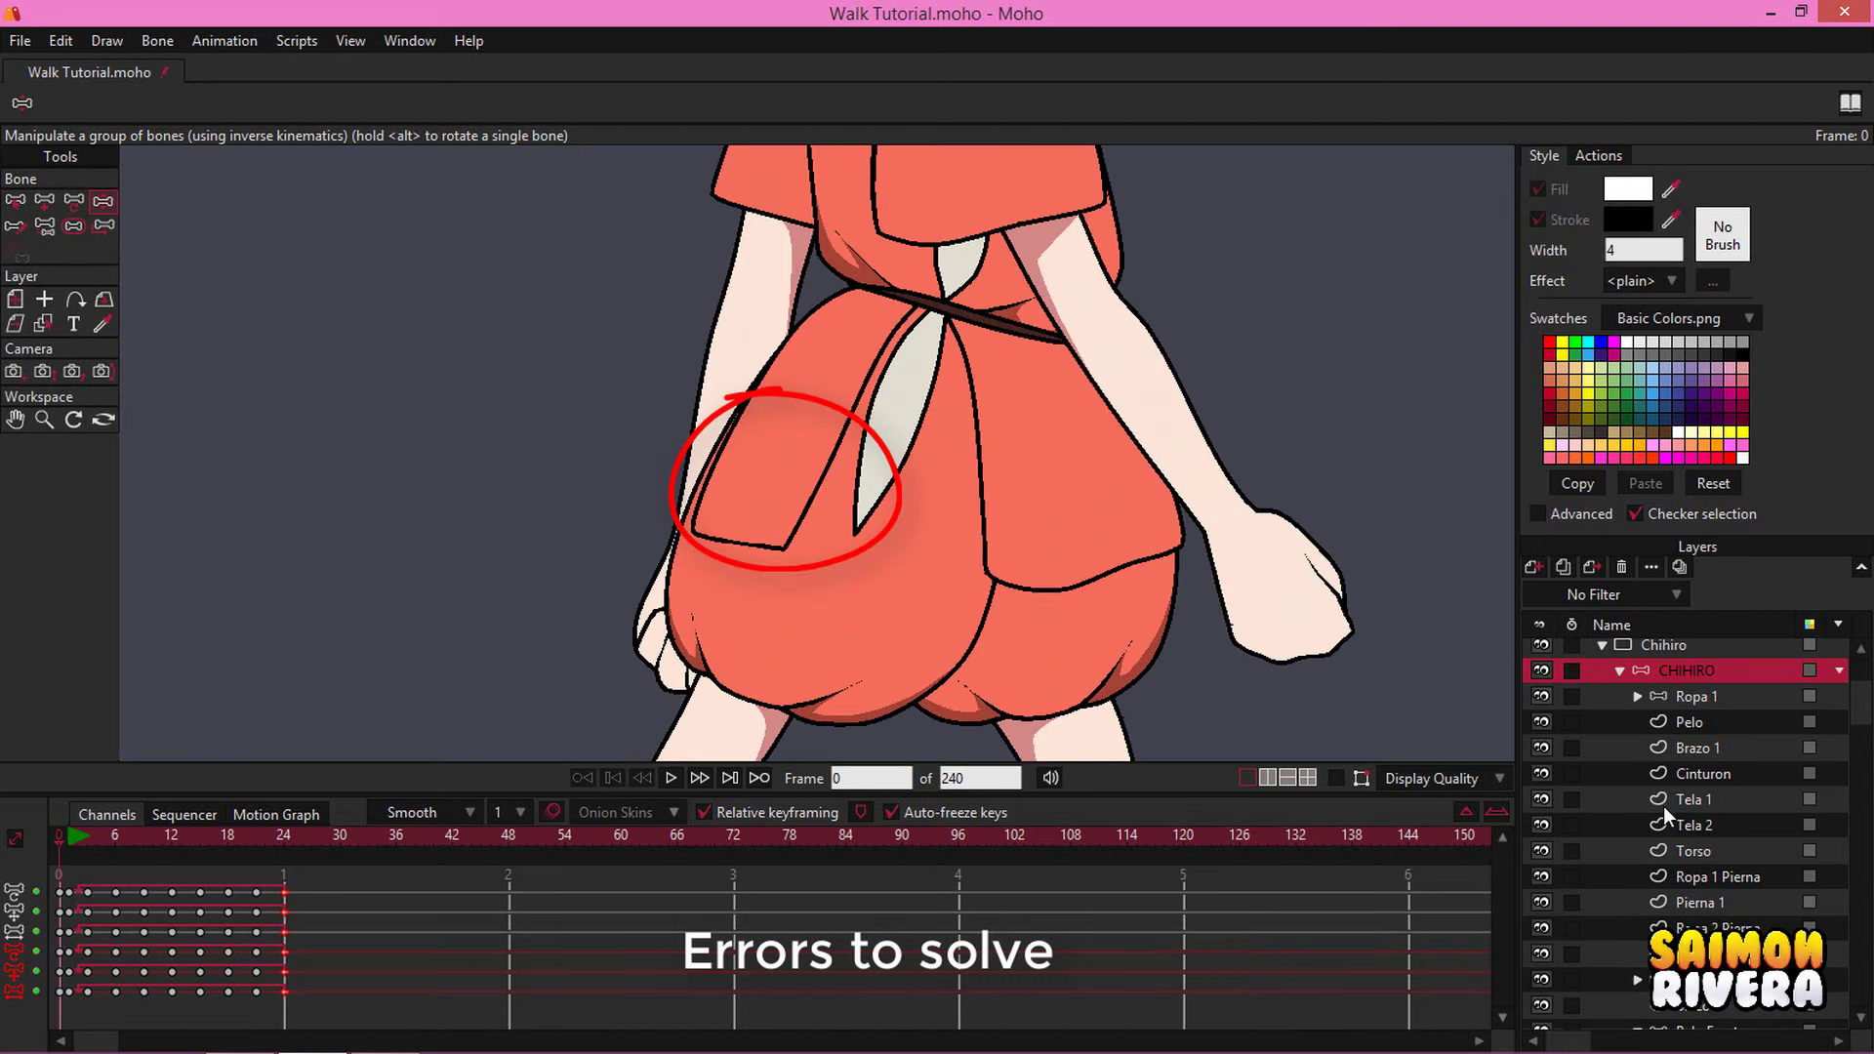
click(1717, 824)
click(1566, 798)
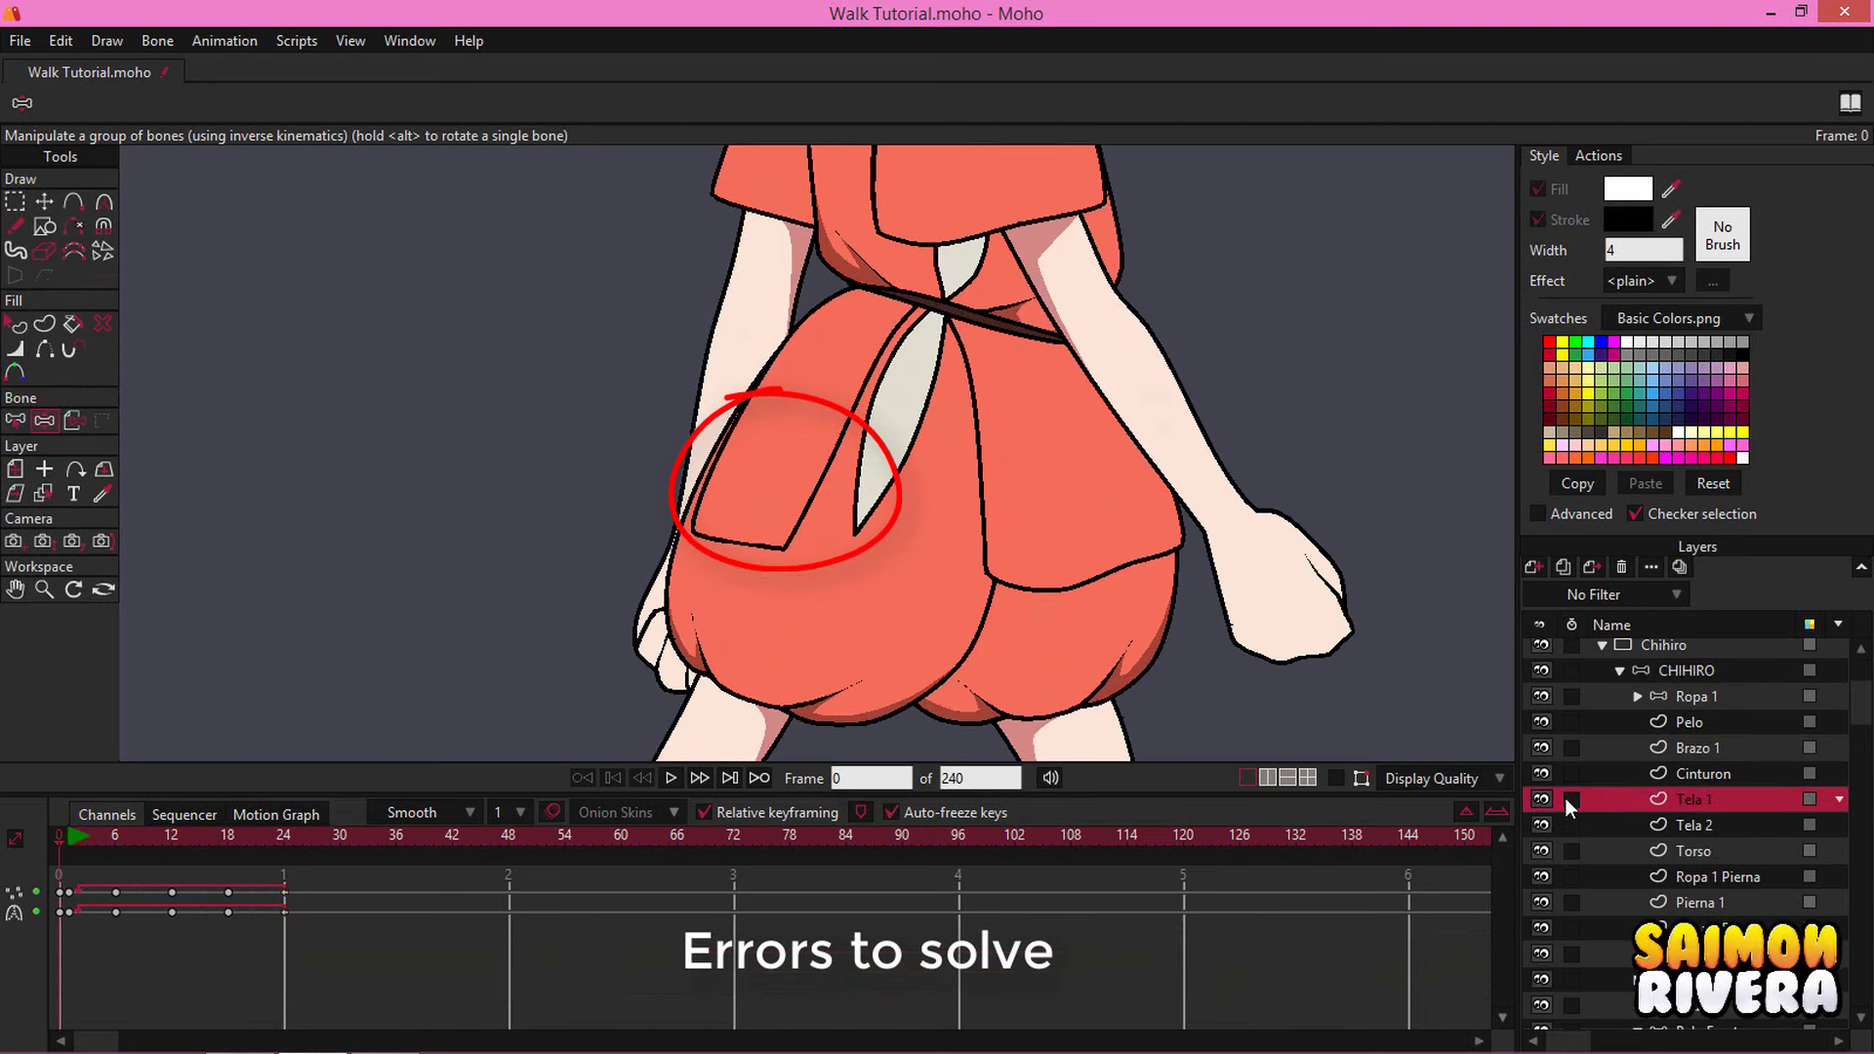
click(1336, 777)
click(1718, 825)
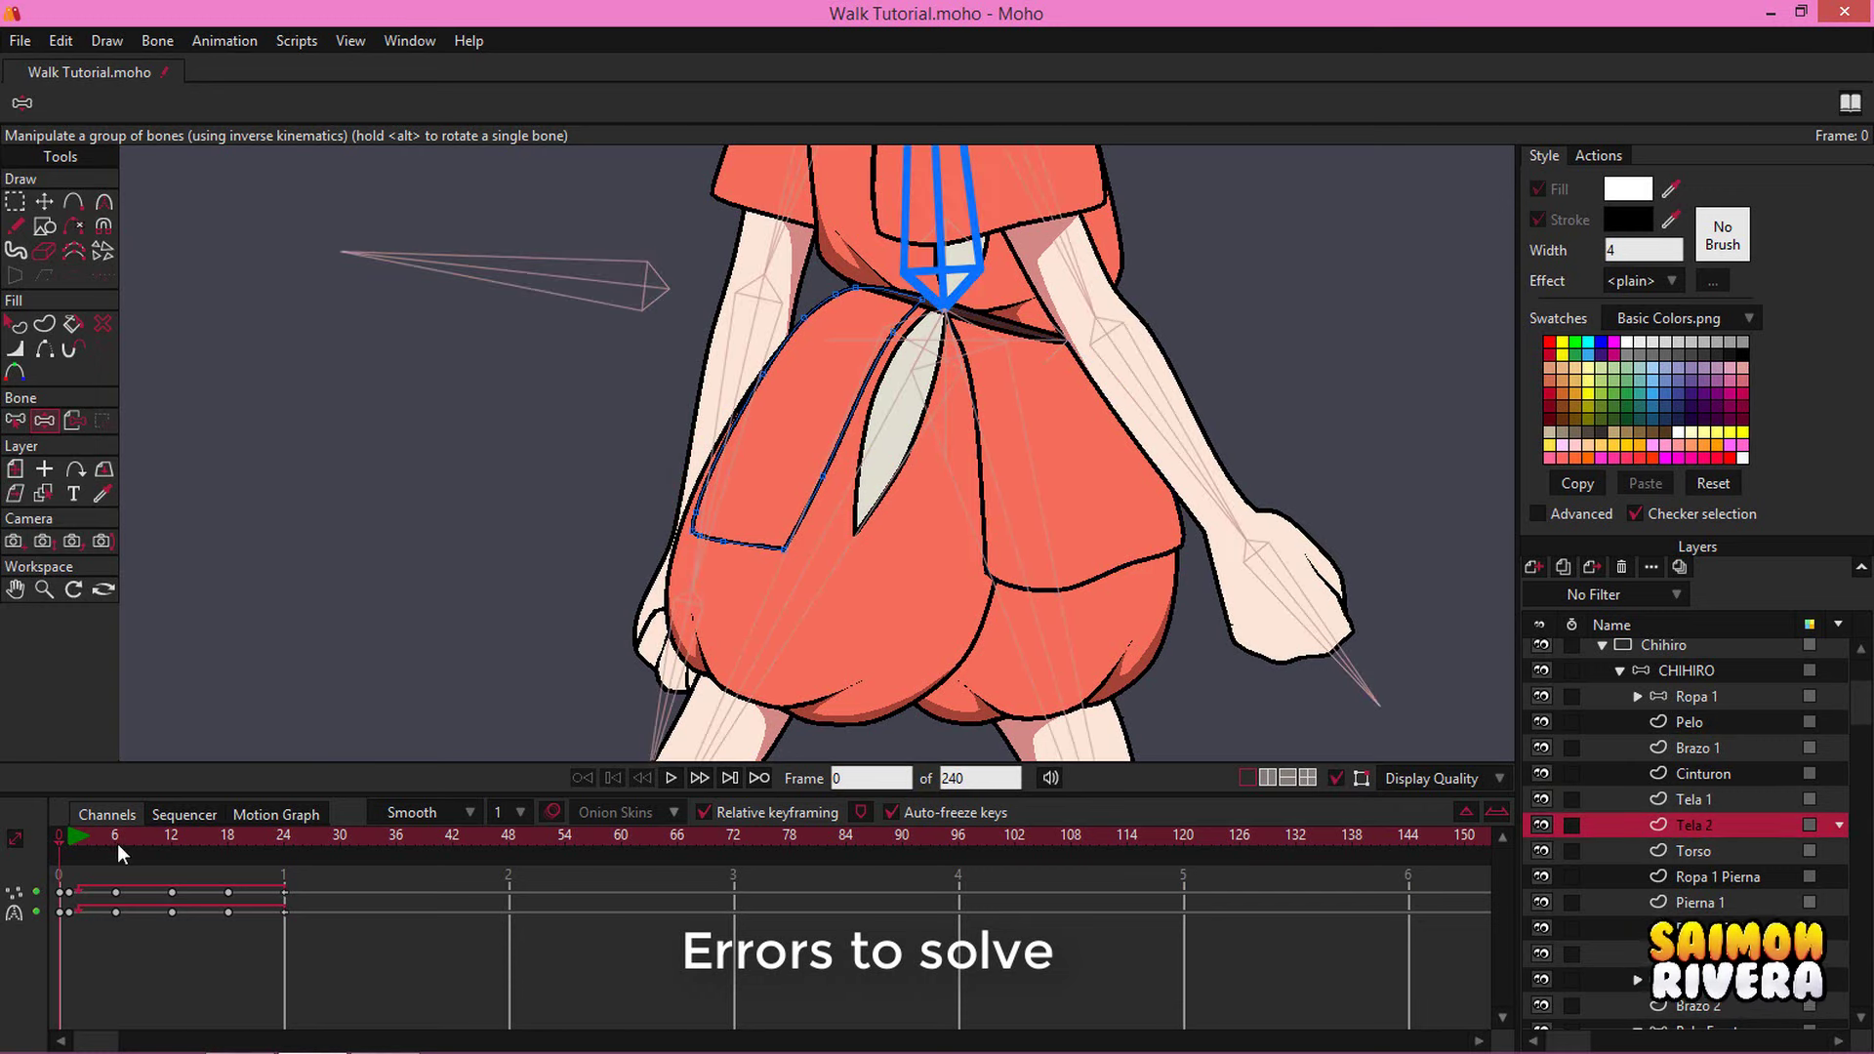
click(68, 843)
drag(313, 958, 261, 873)
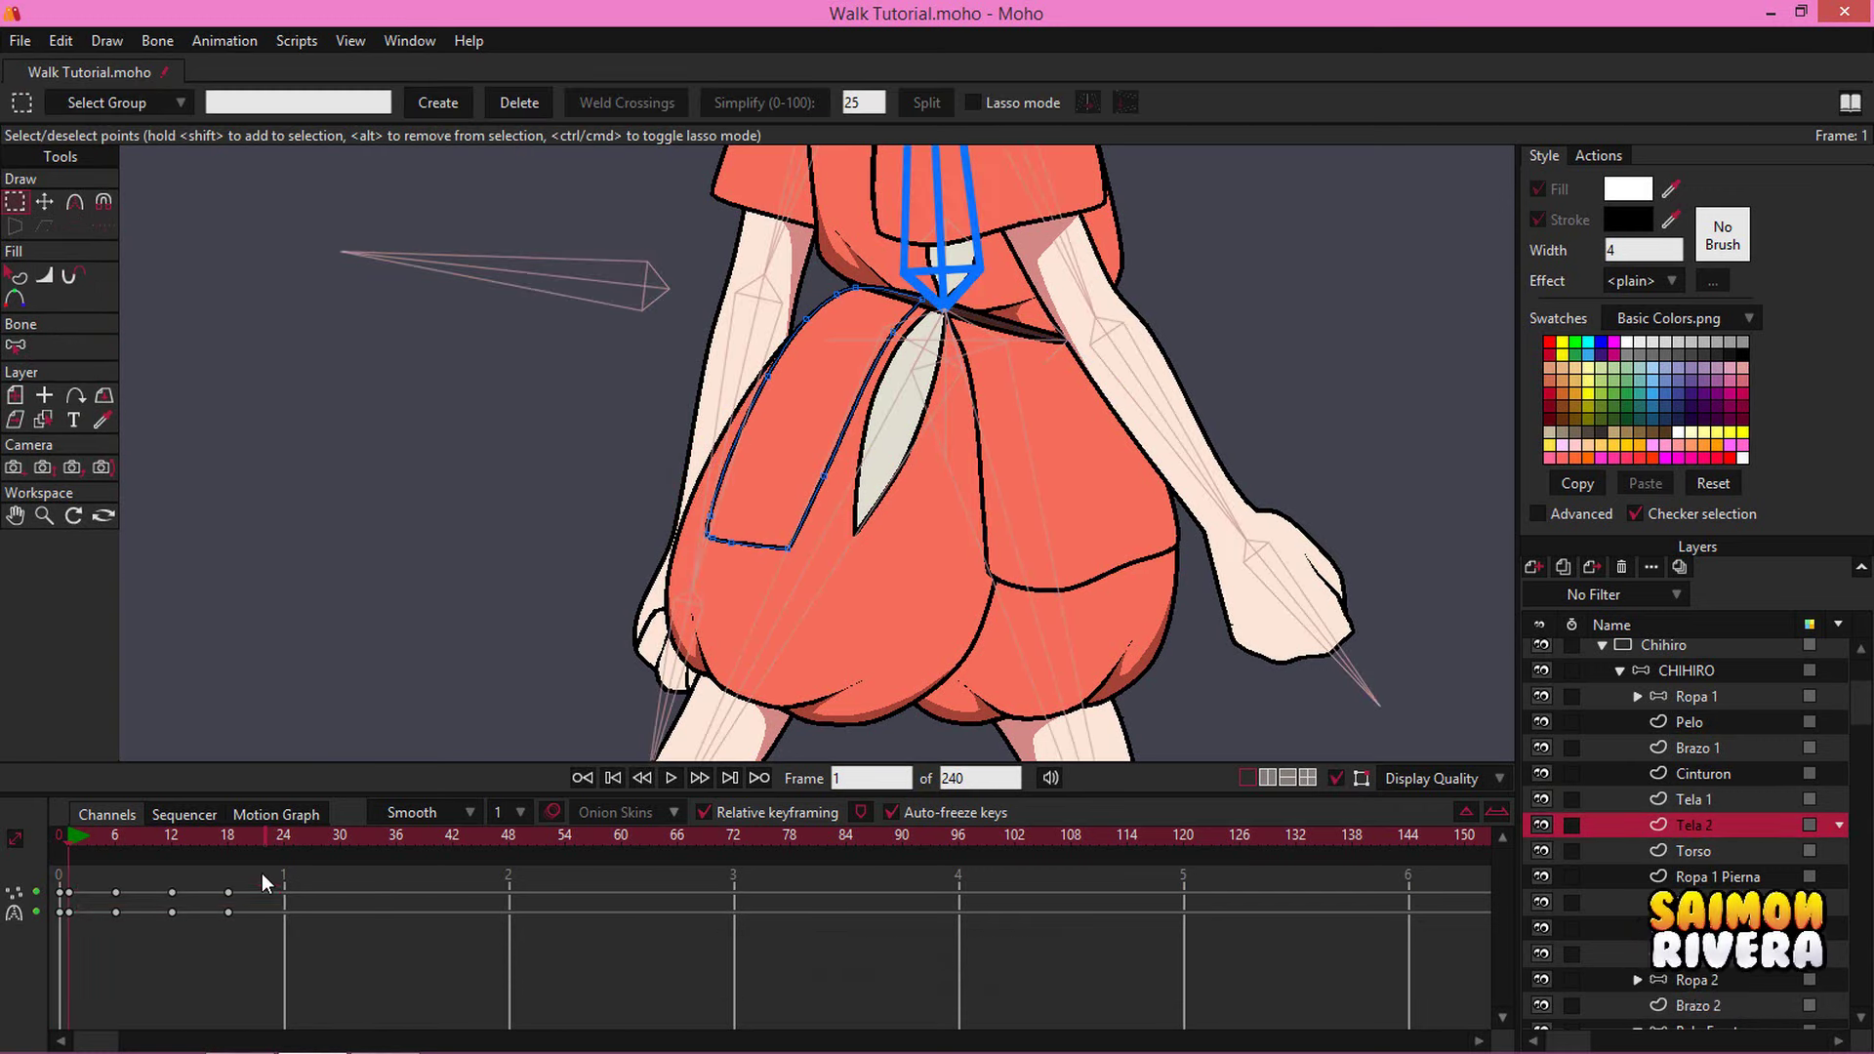
At frame 1, pull the Tela 2 flap's outer edge outward to the shorts' outline with the Magnet tool at radius 0.15
click(103, 201)
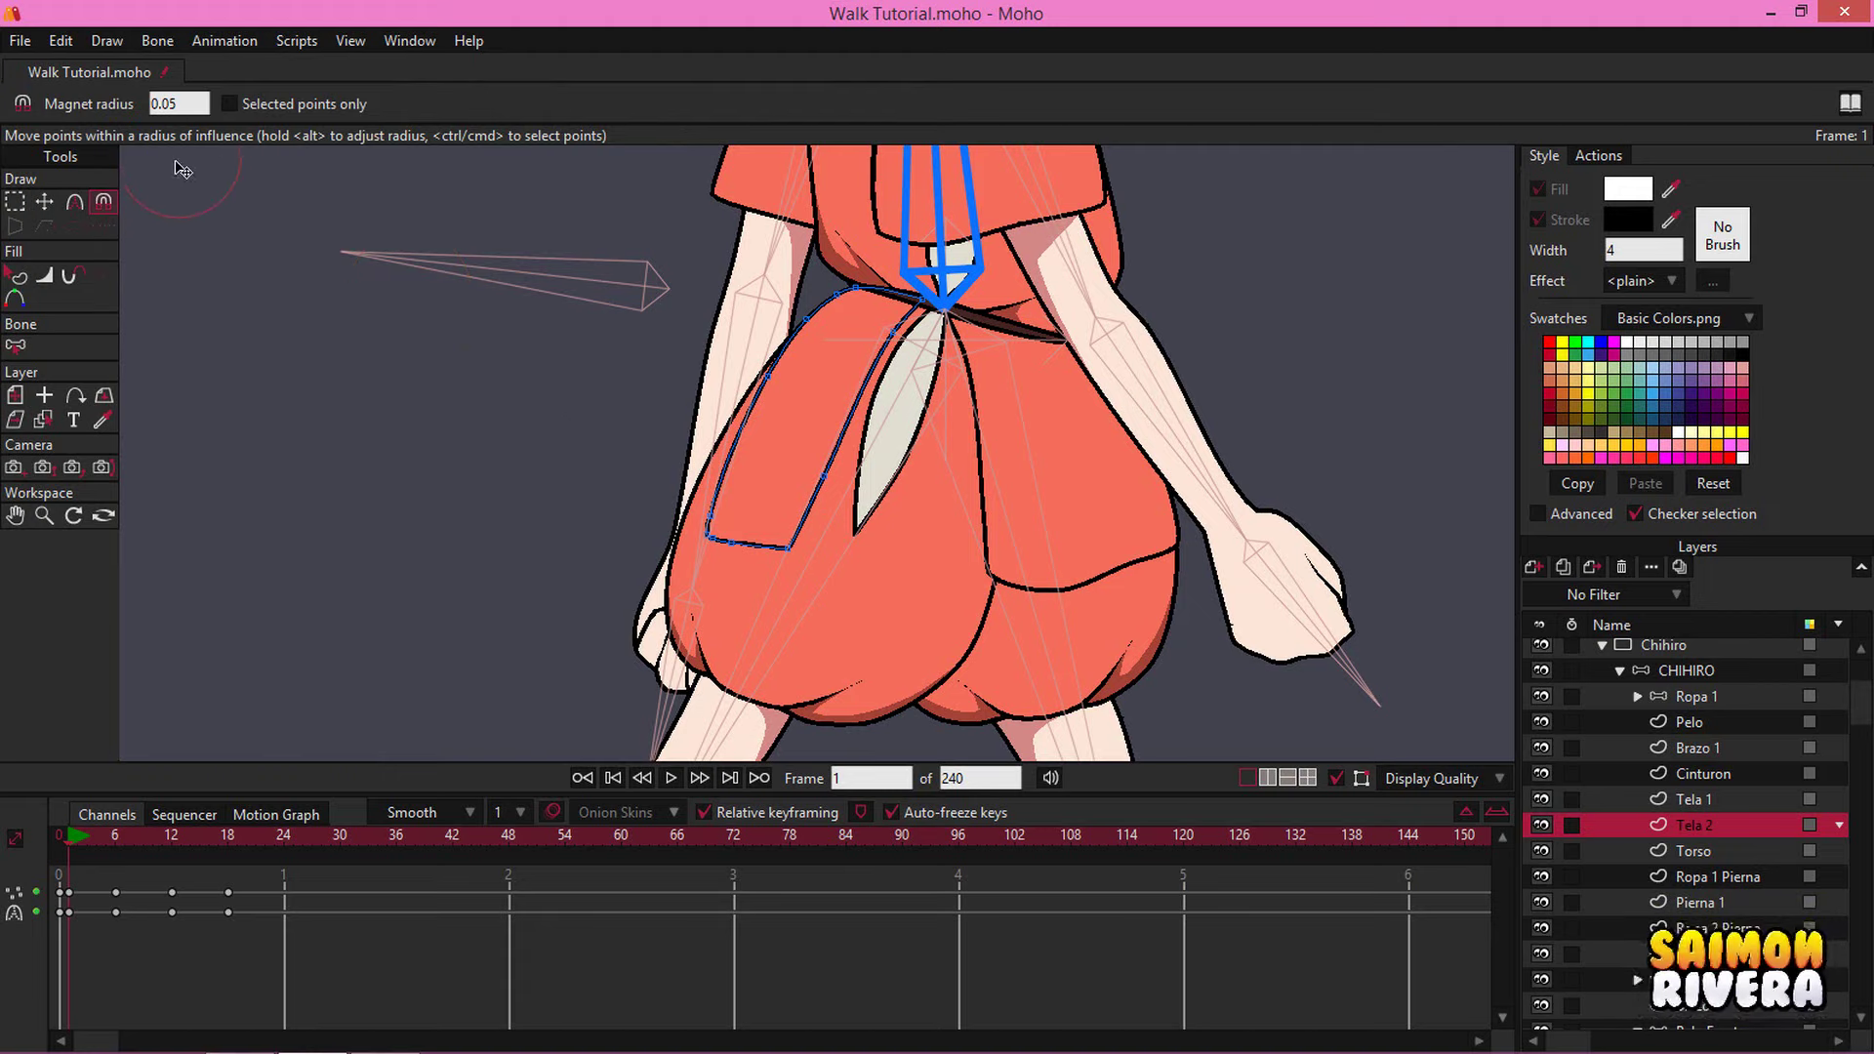
drag(179, 105, 167, 103)
drag(707, 537, 687, 521)
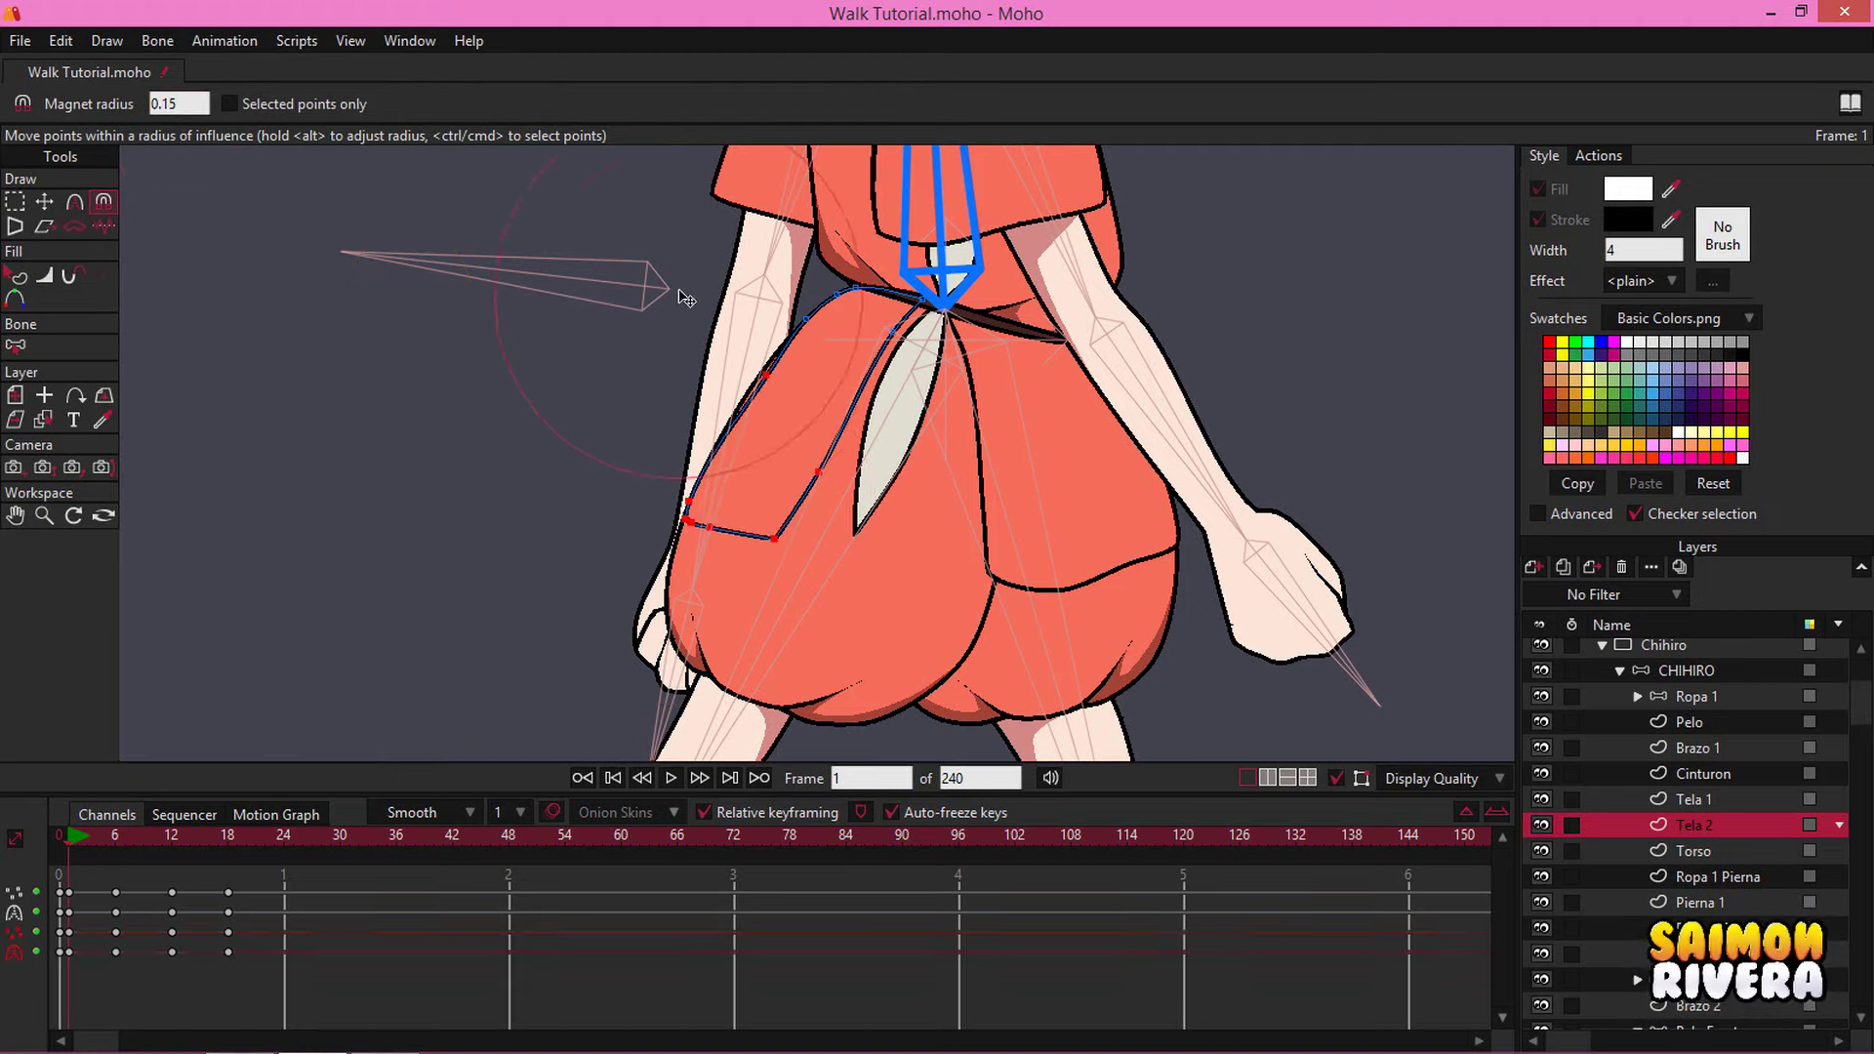
drag(723, 337, 712, 335)
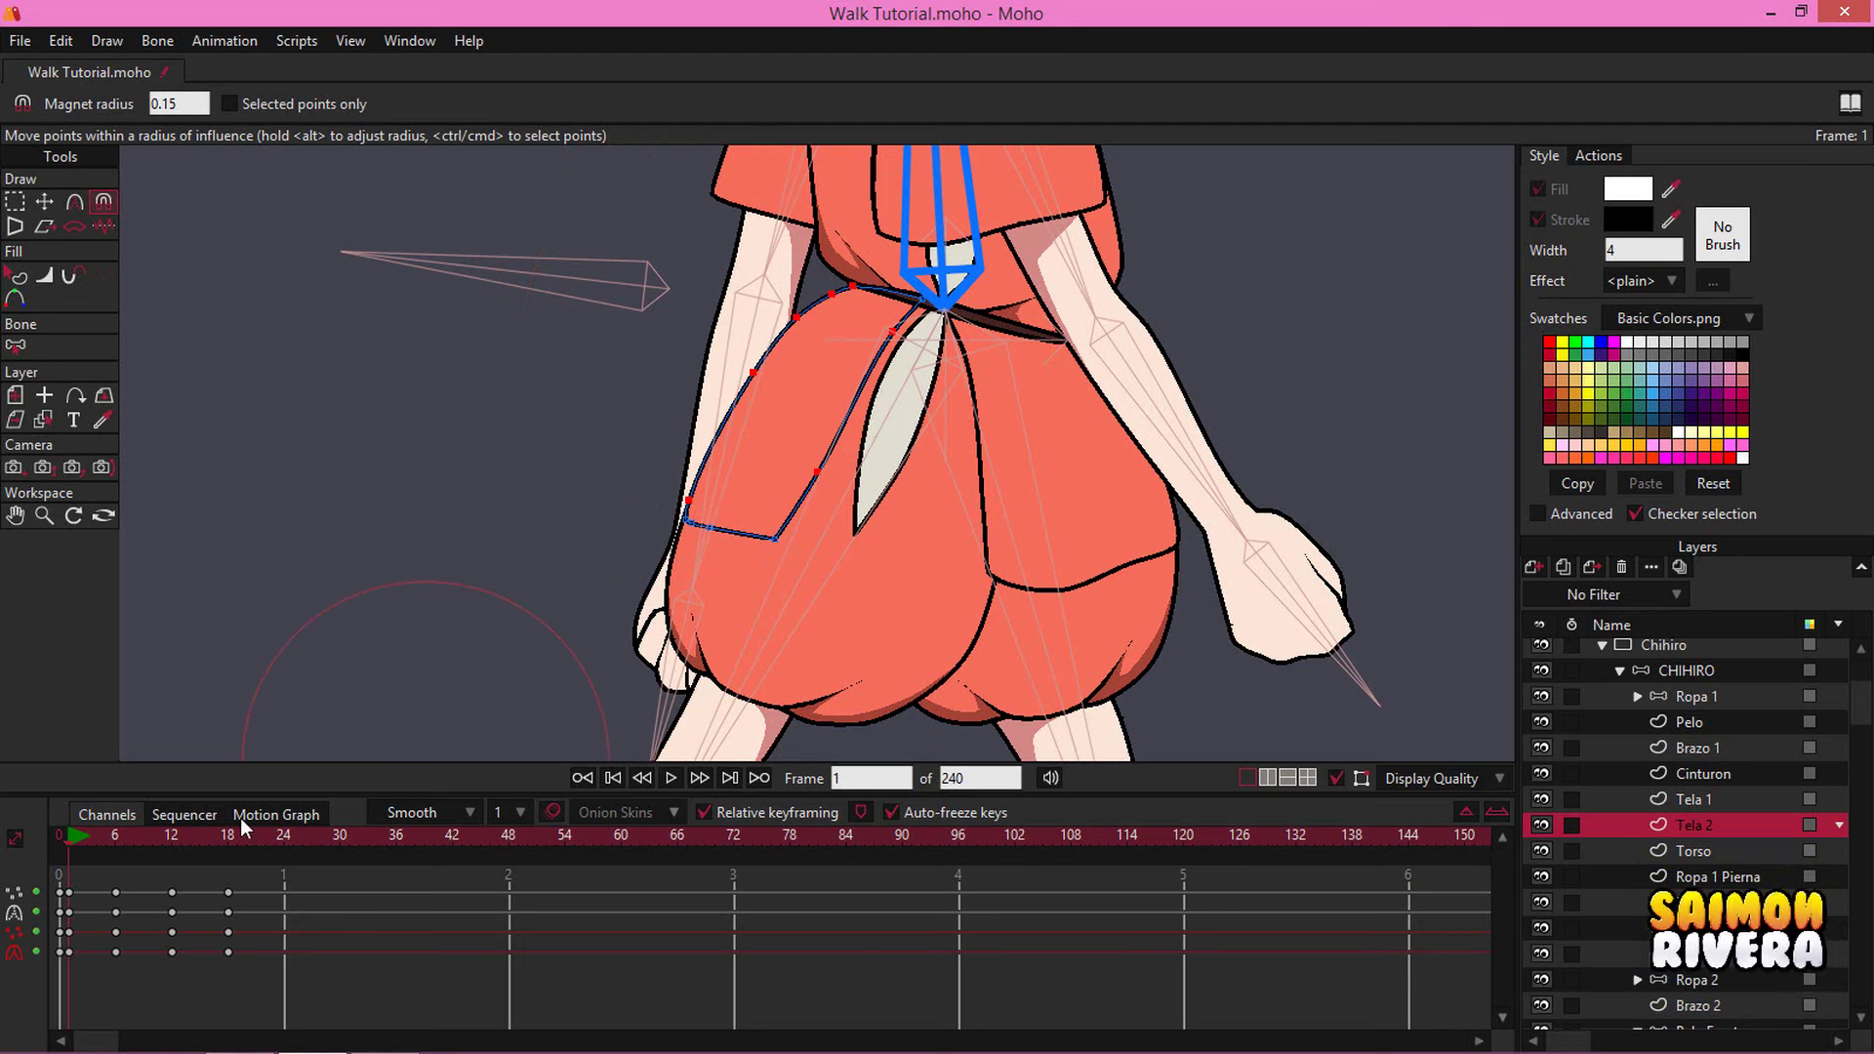
Reshape the Tela 2 flap at frames 12, 6 and 18, and copy its frame 1 keyframes to frame 24
click(171, 836)
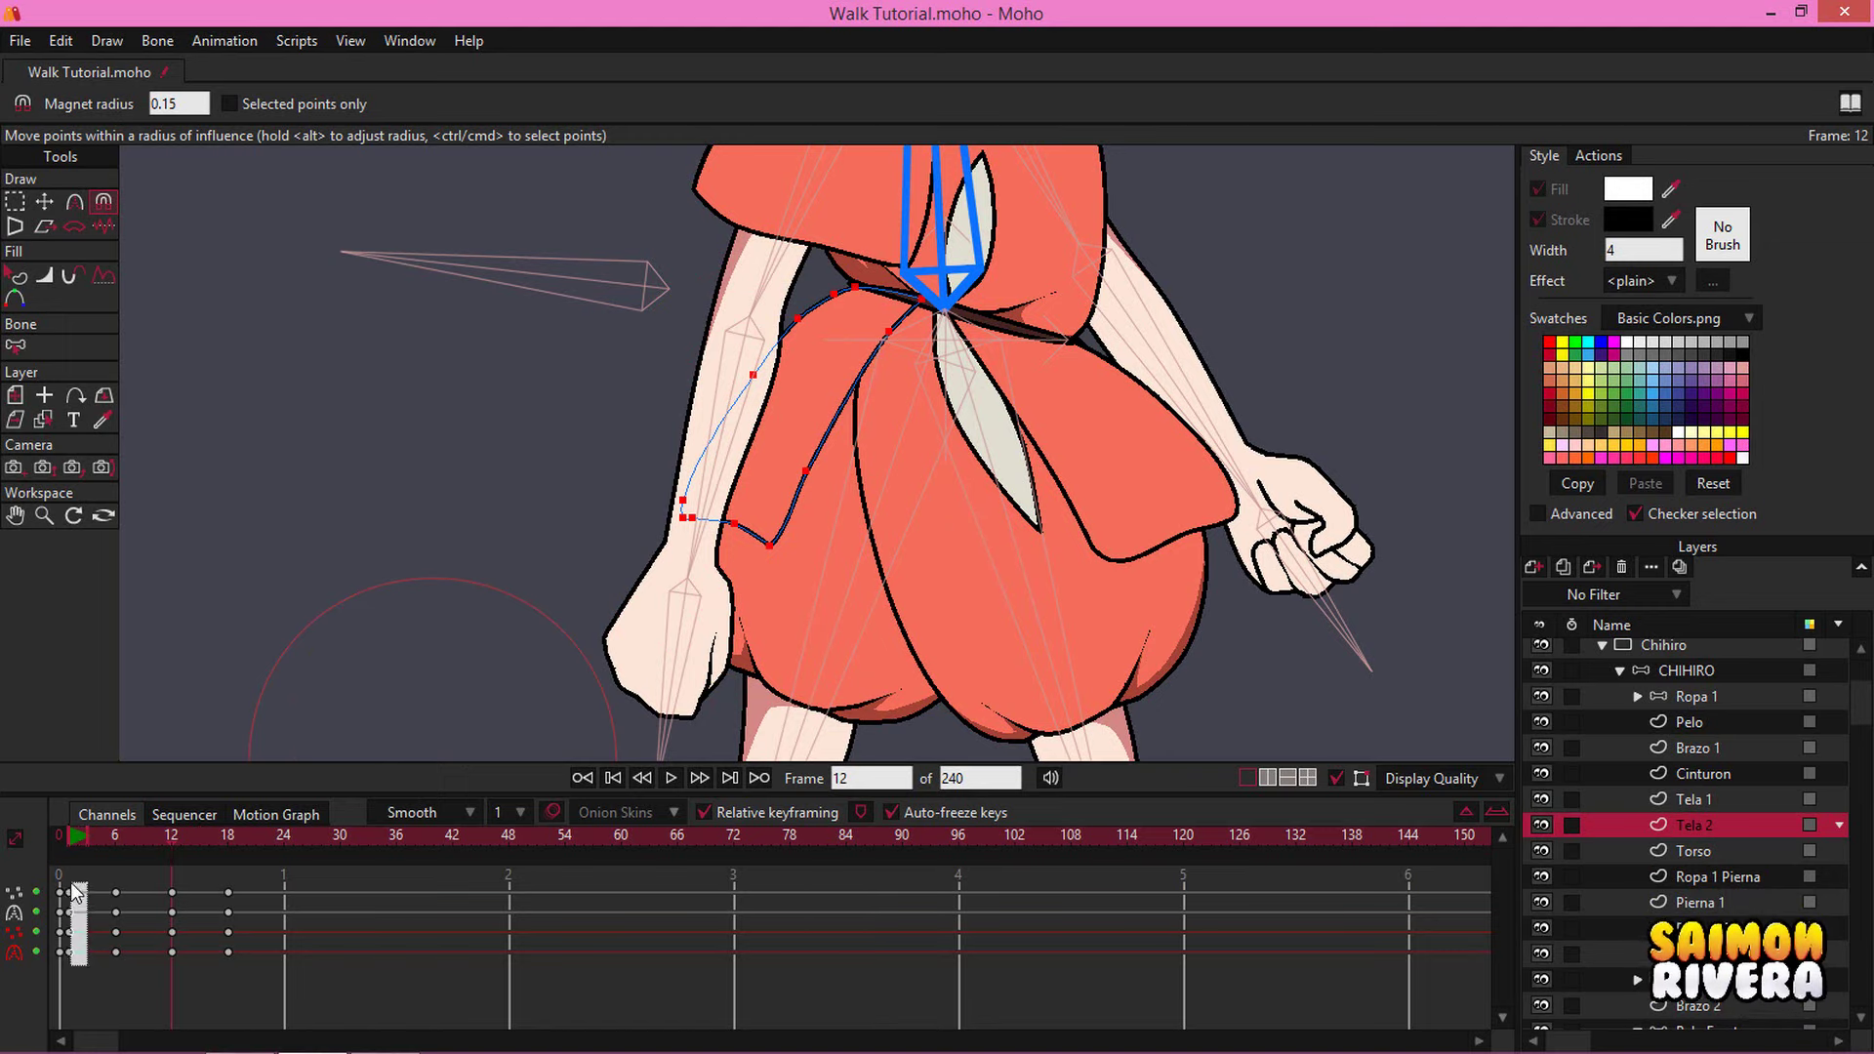
click(289, 837)
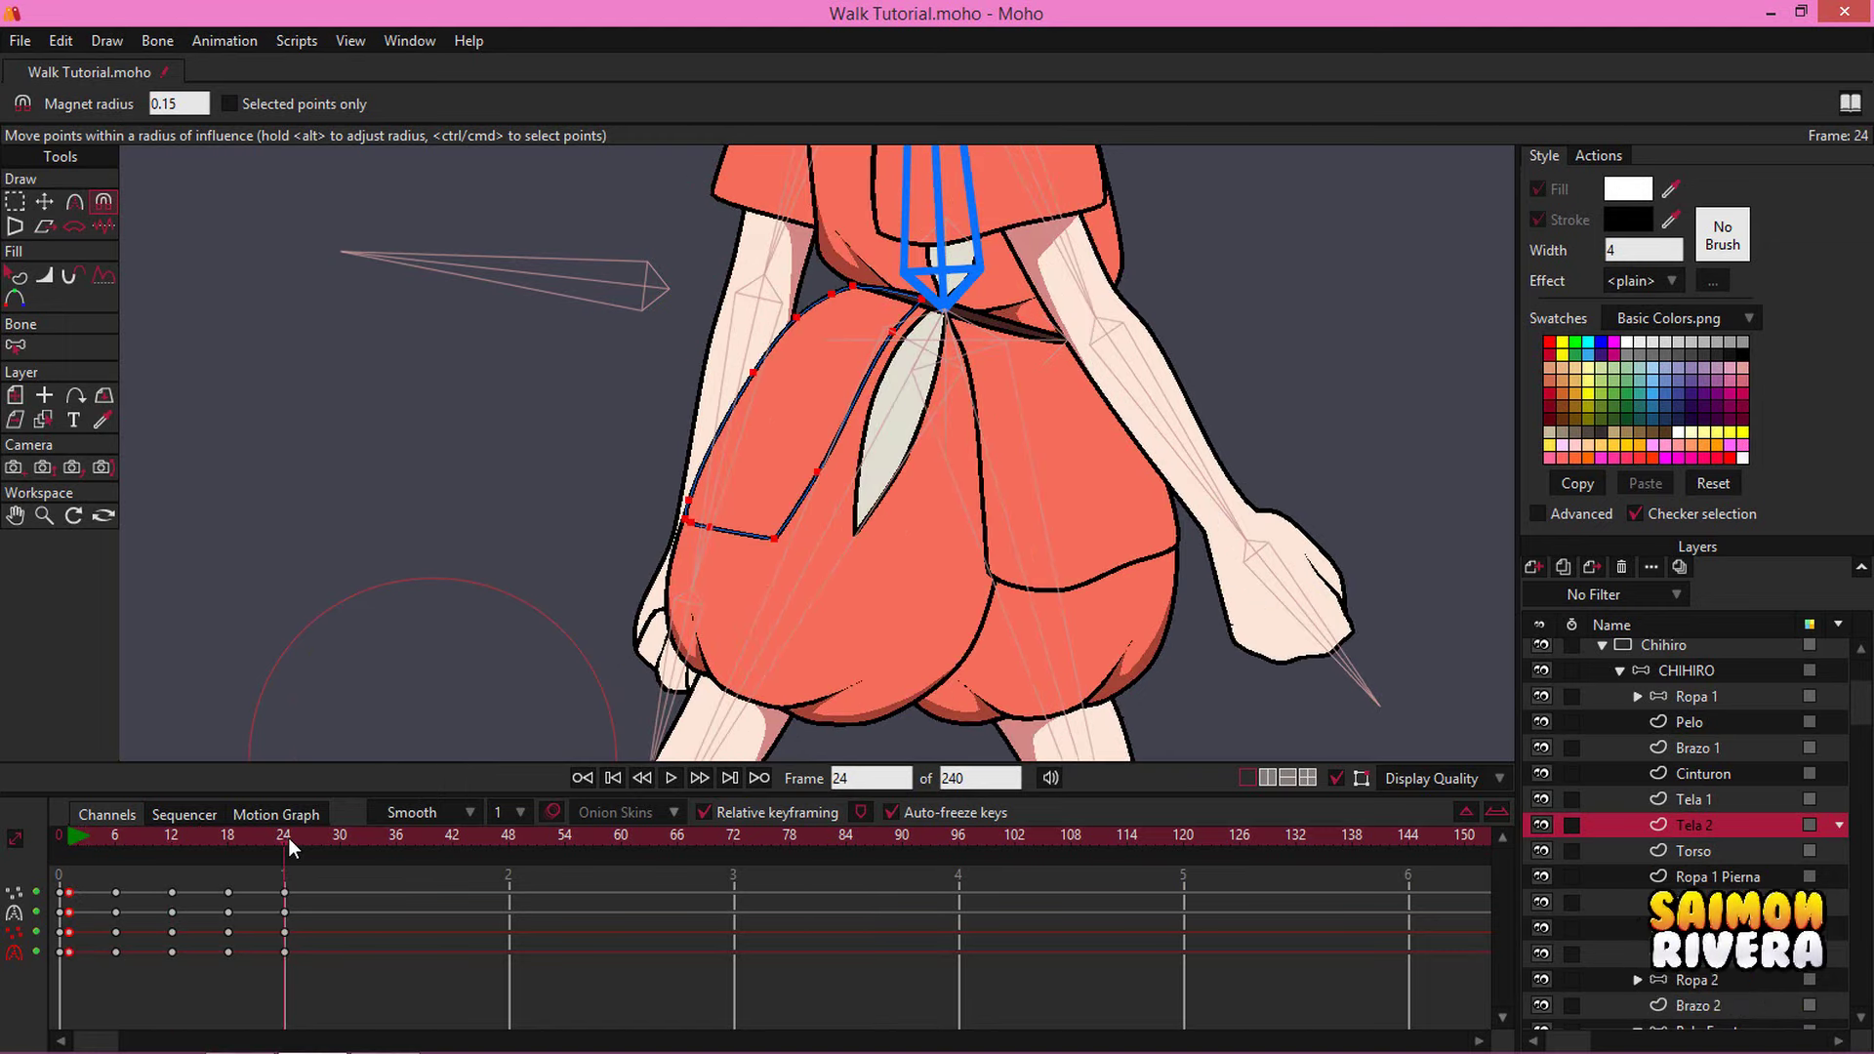
click(115, 837)
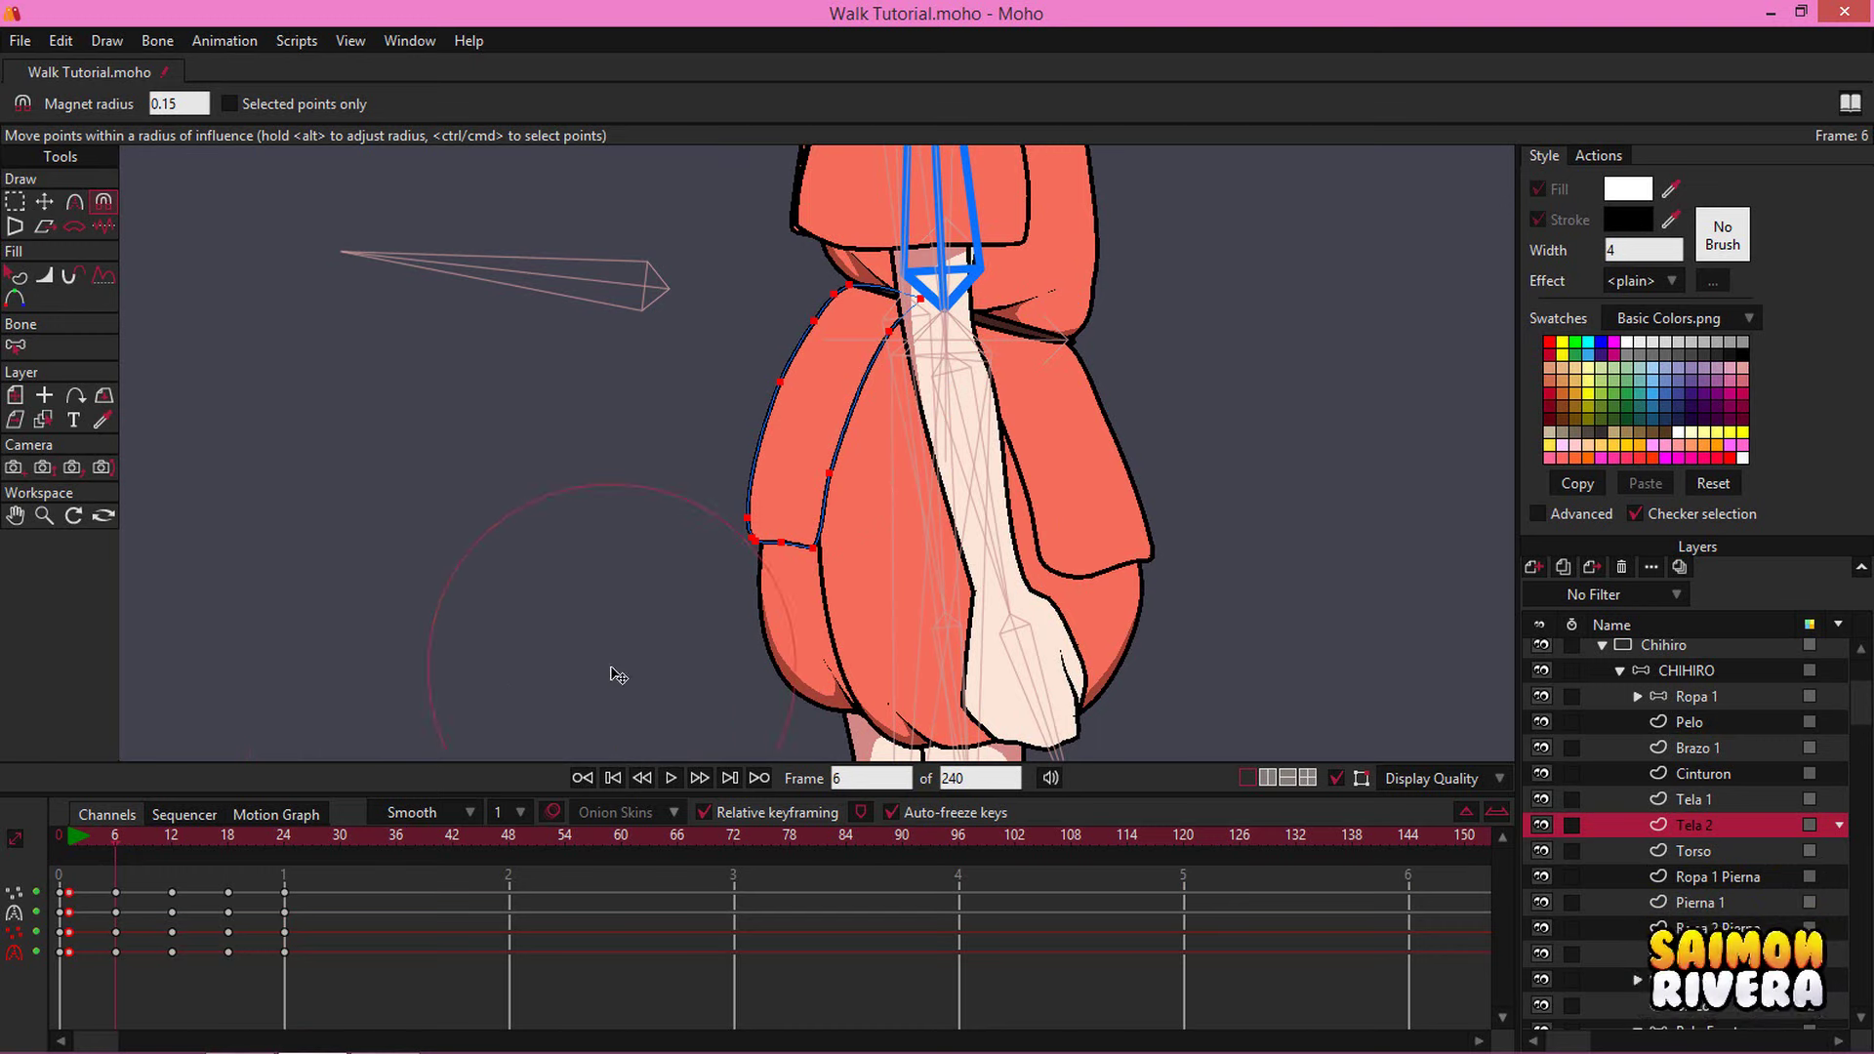
click(227, 836)
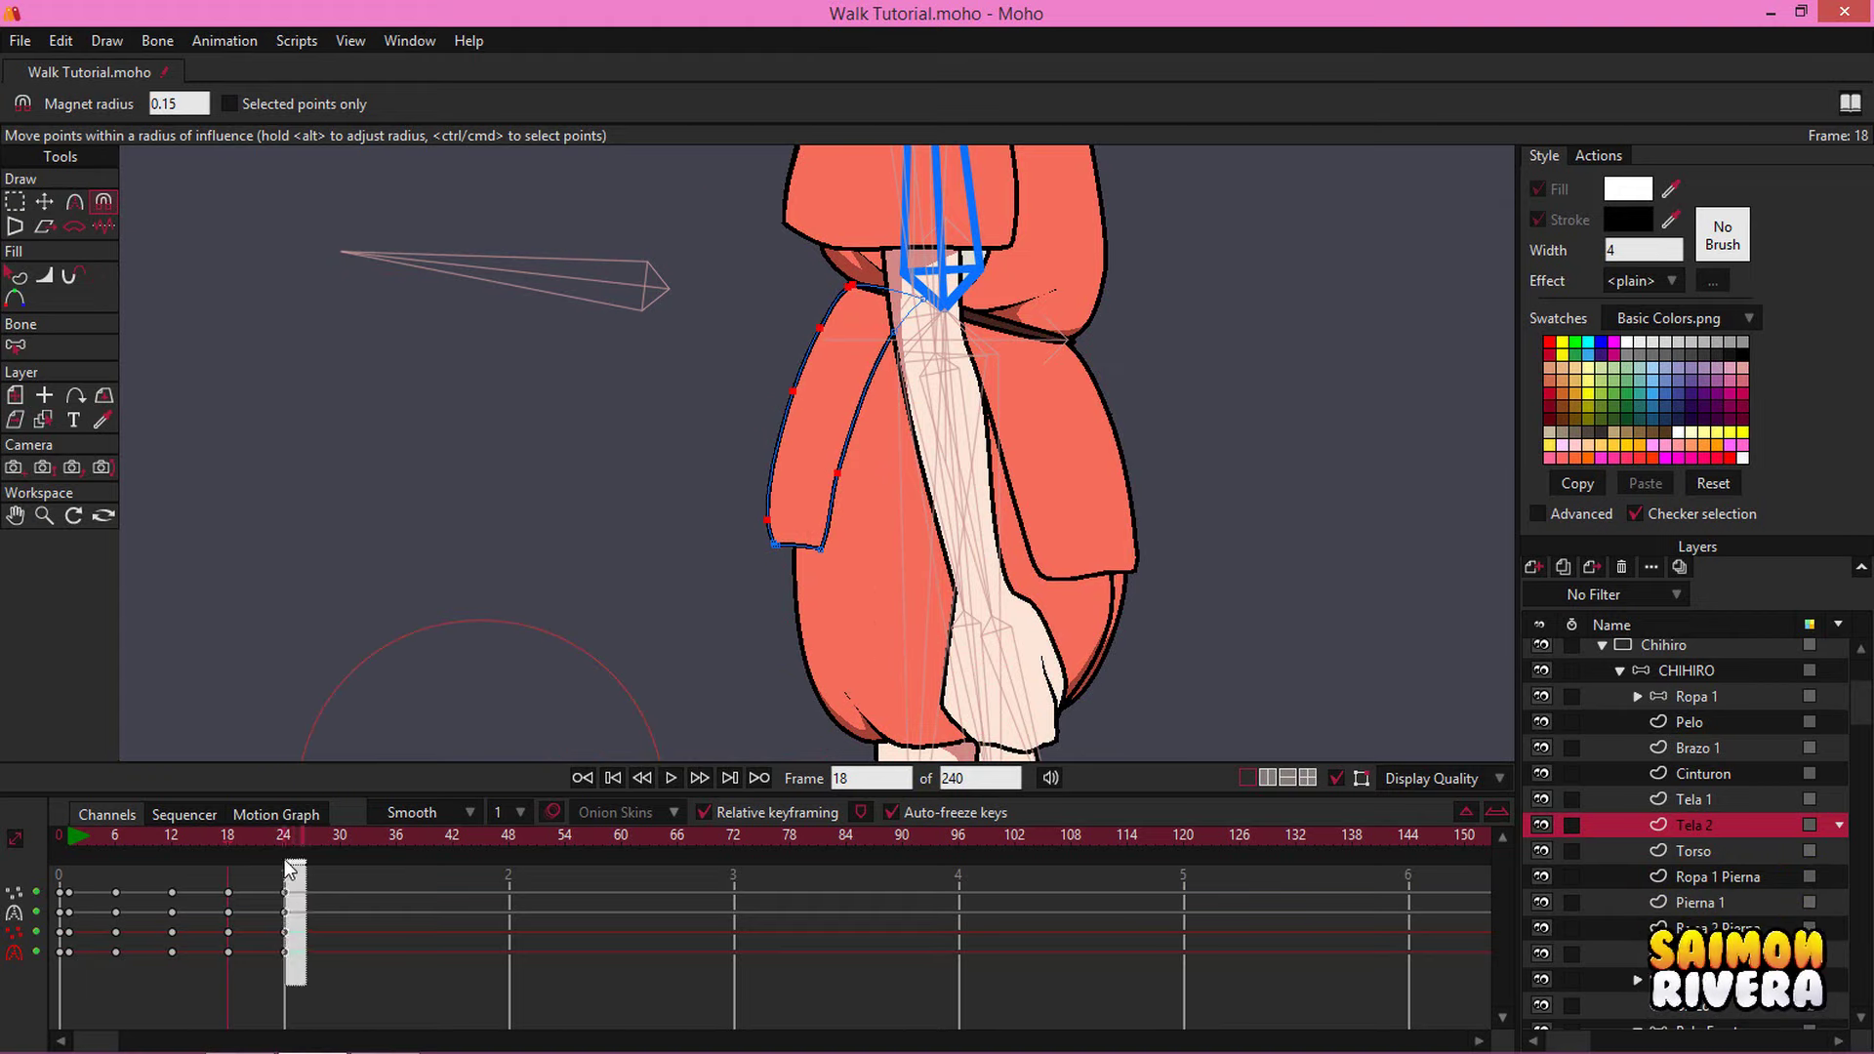
Set the Tela 2 keyframes at frame 24 to absolute Cycle interpolation, looping back to frame 1
right_click(285, 896)
click(328, 876)
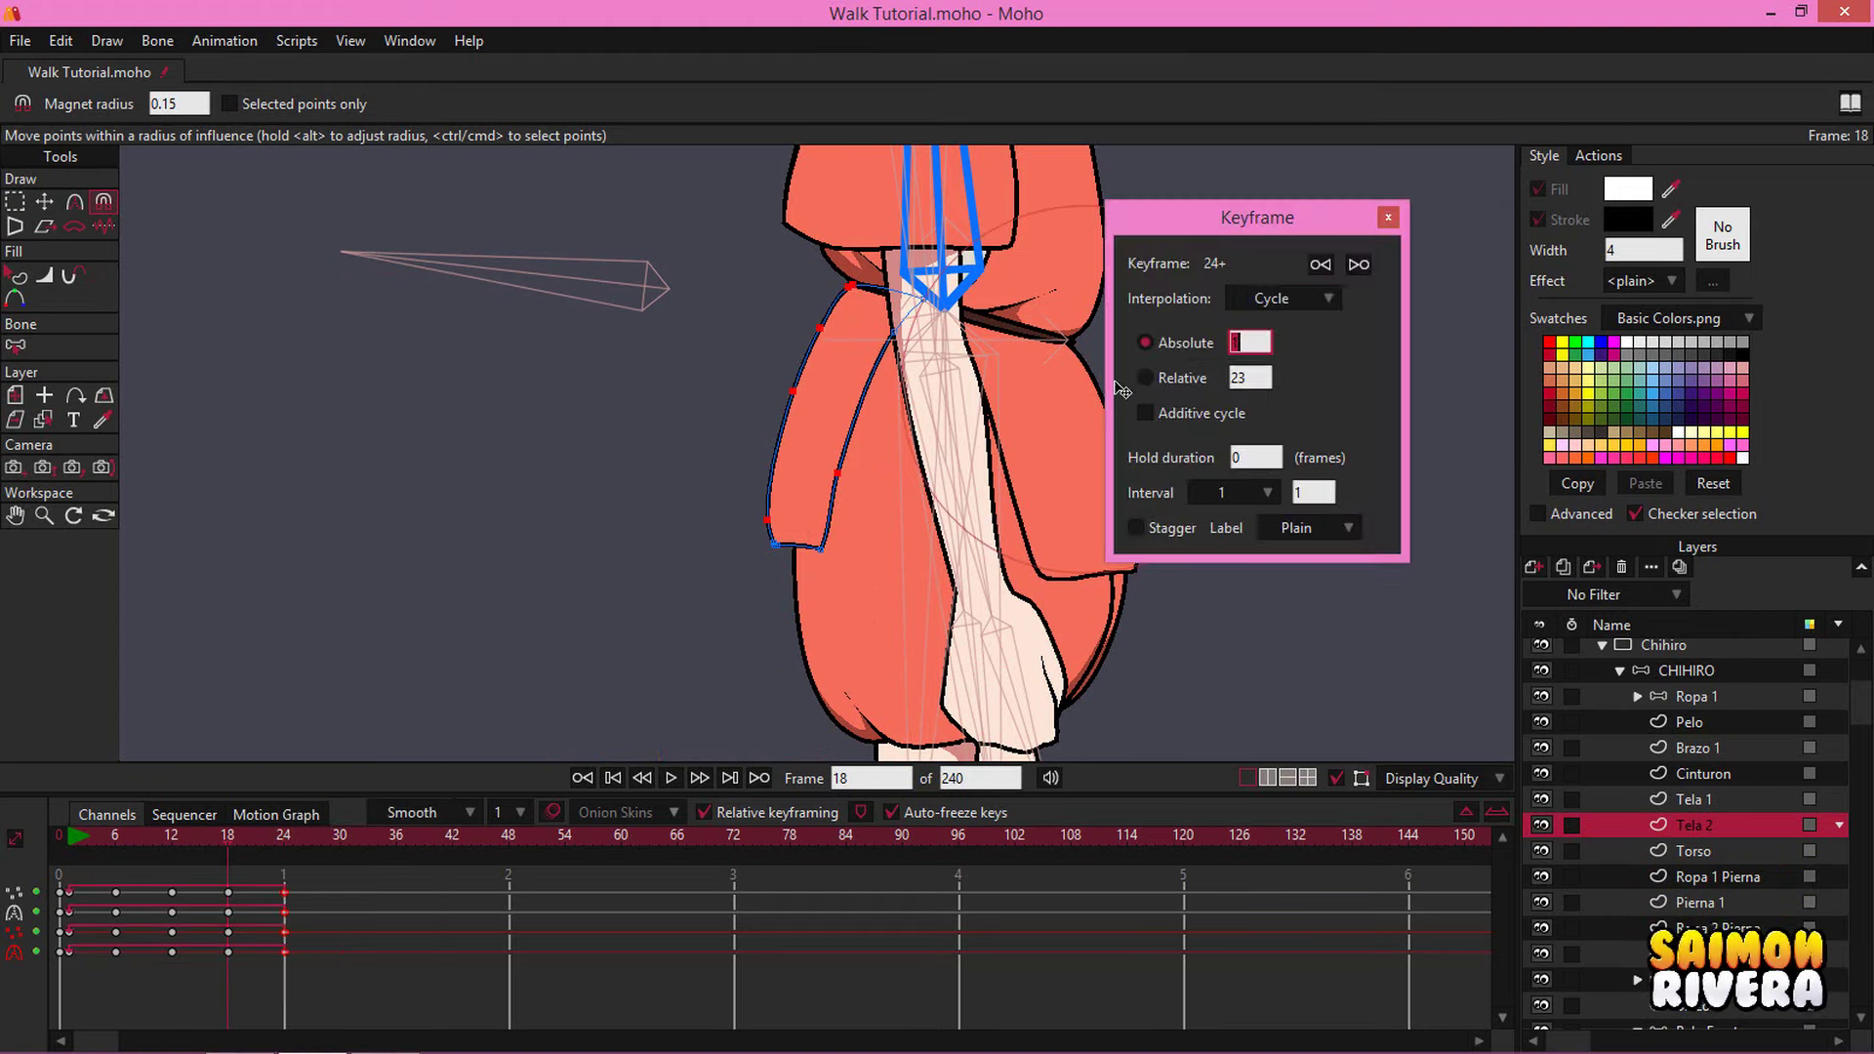
click(1388, 218)
Hide the bone overlay, play the corrected walk cycle from the start, stop playback and return to frame 0
scroll(1176, 421, down, 5)
drag(1184, 426, 1020, 436)
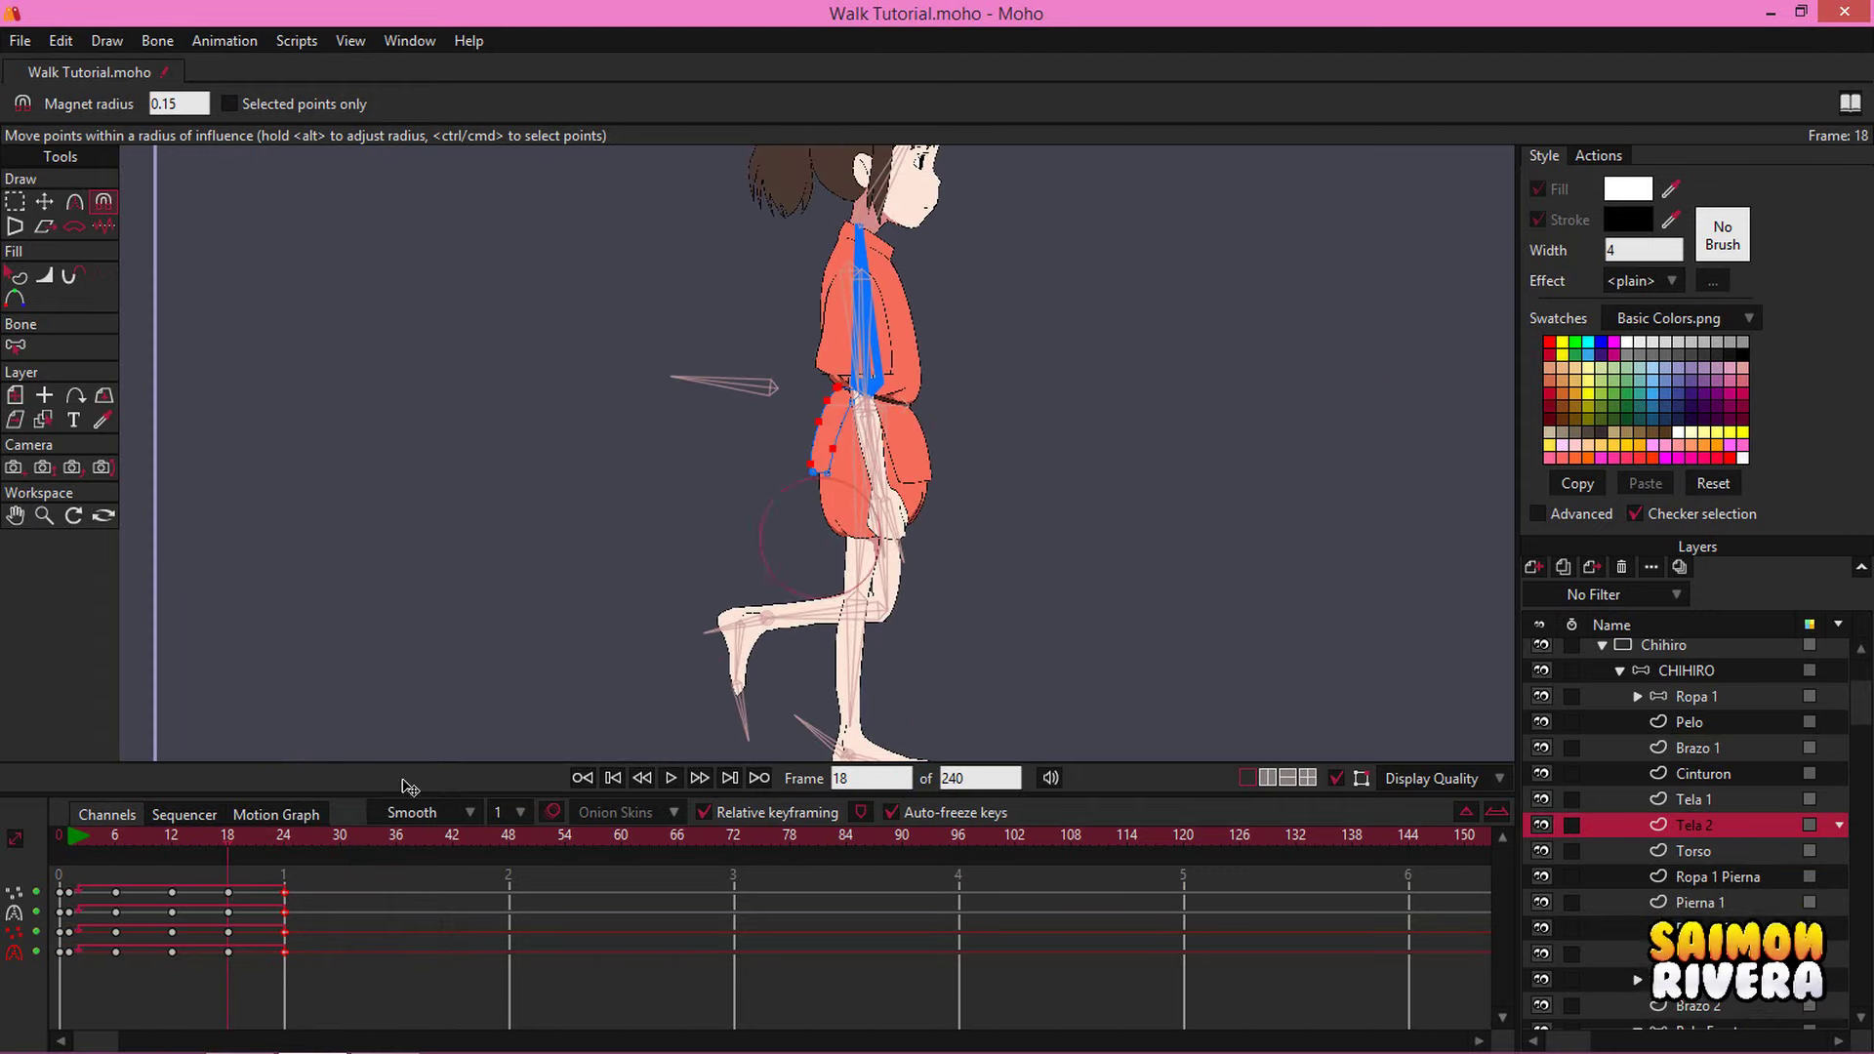
click(58, 839)
click(676, 777)
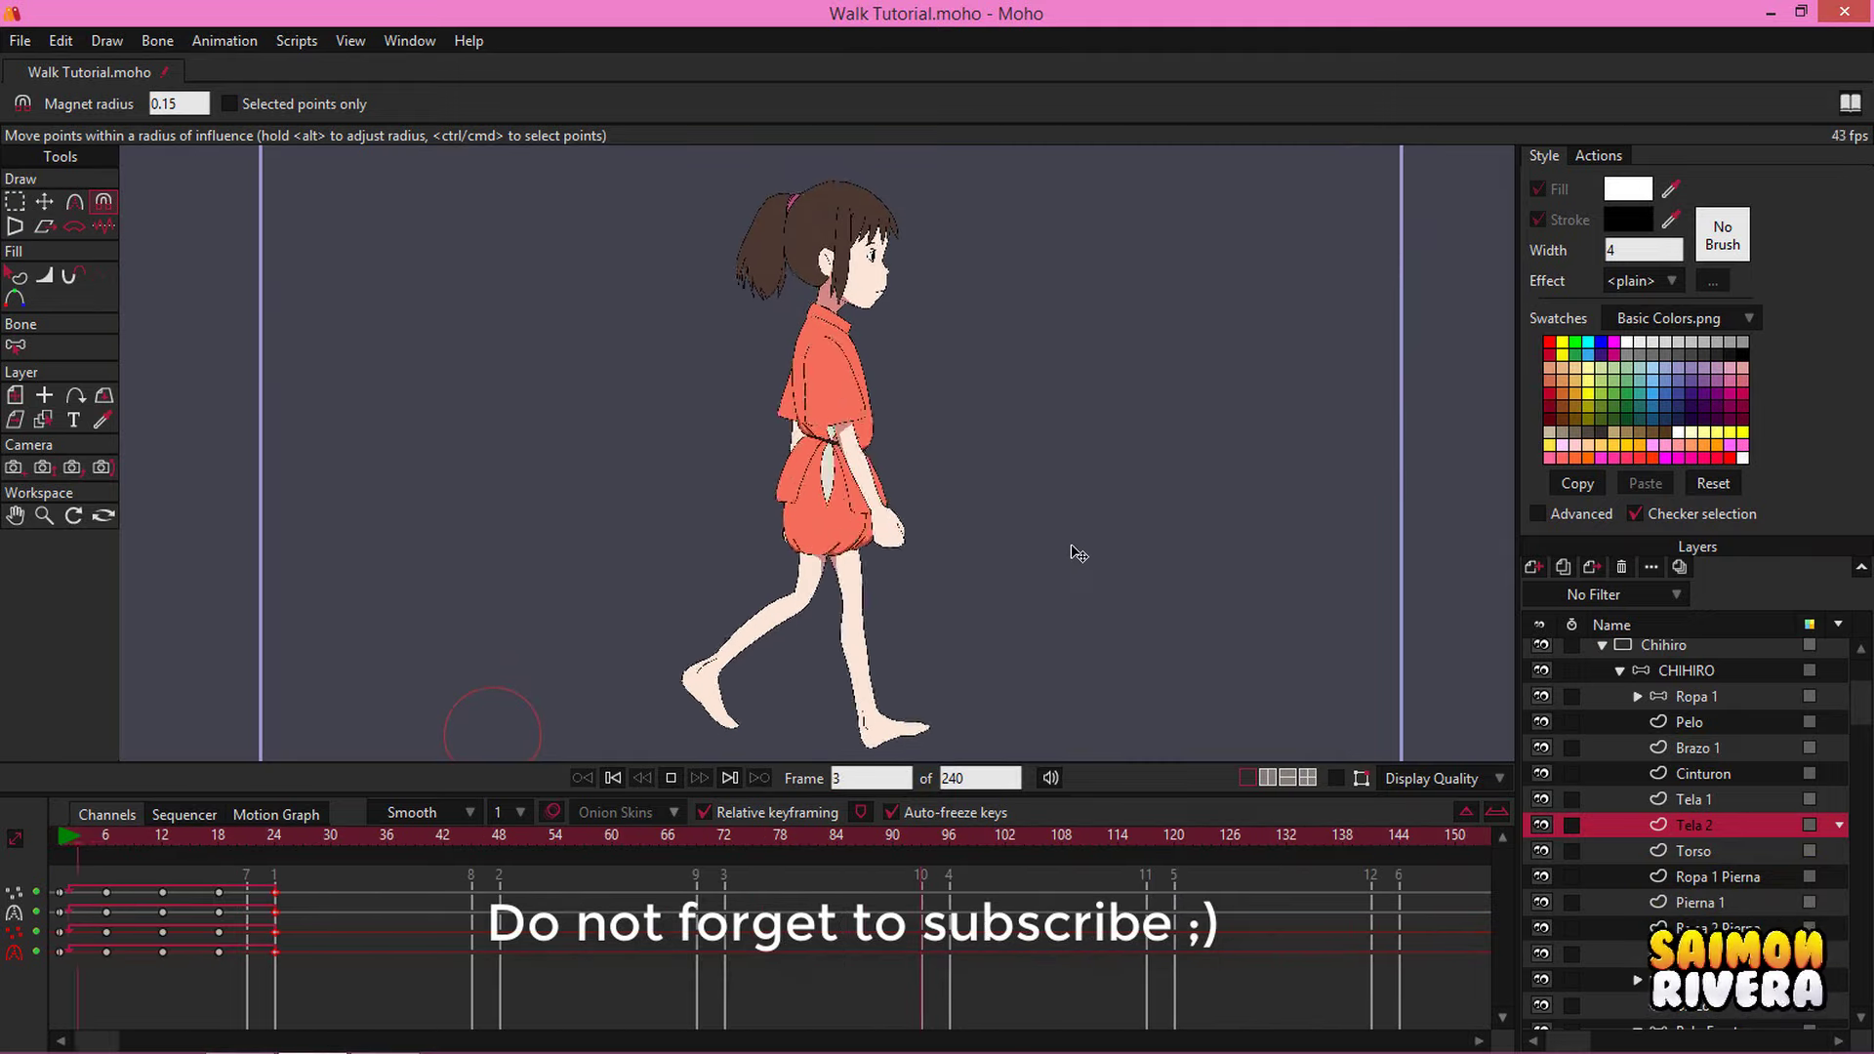
click(671, 778)
click(619, 773)
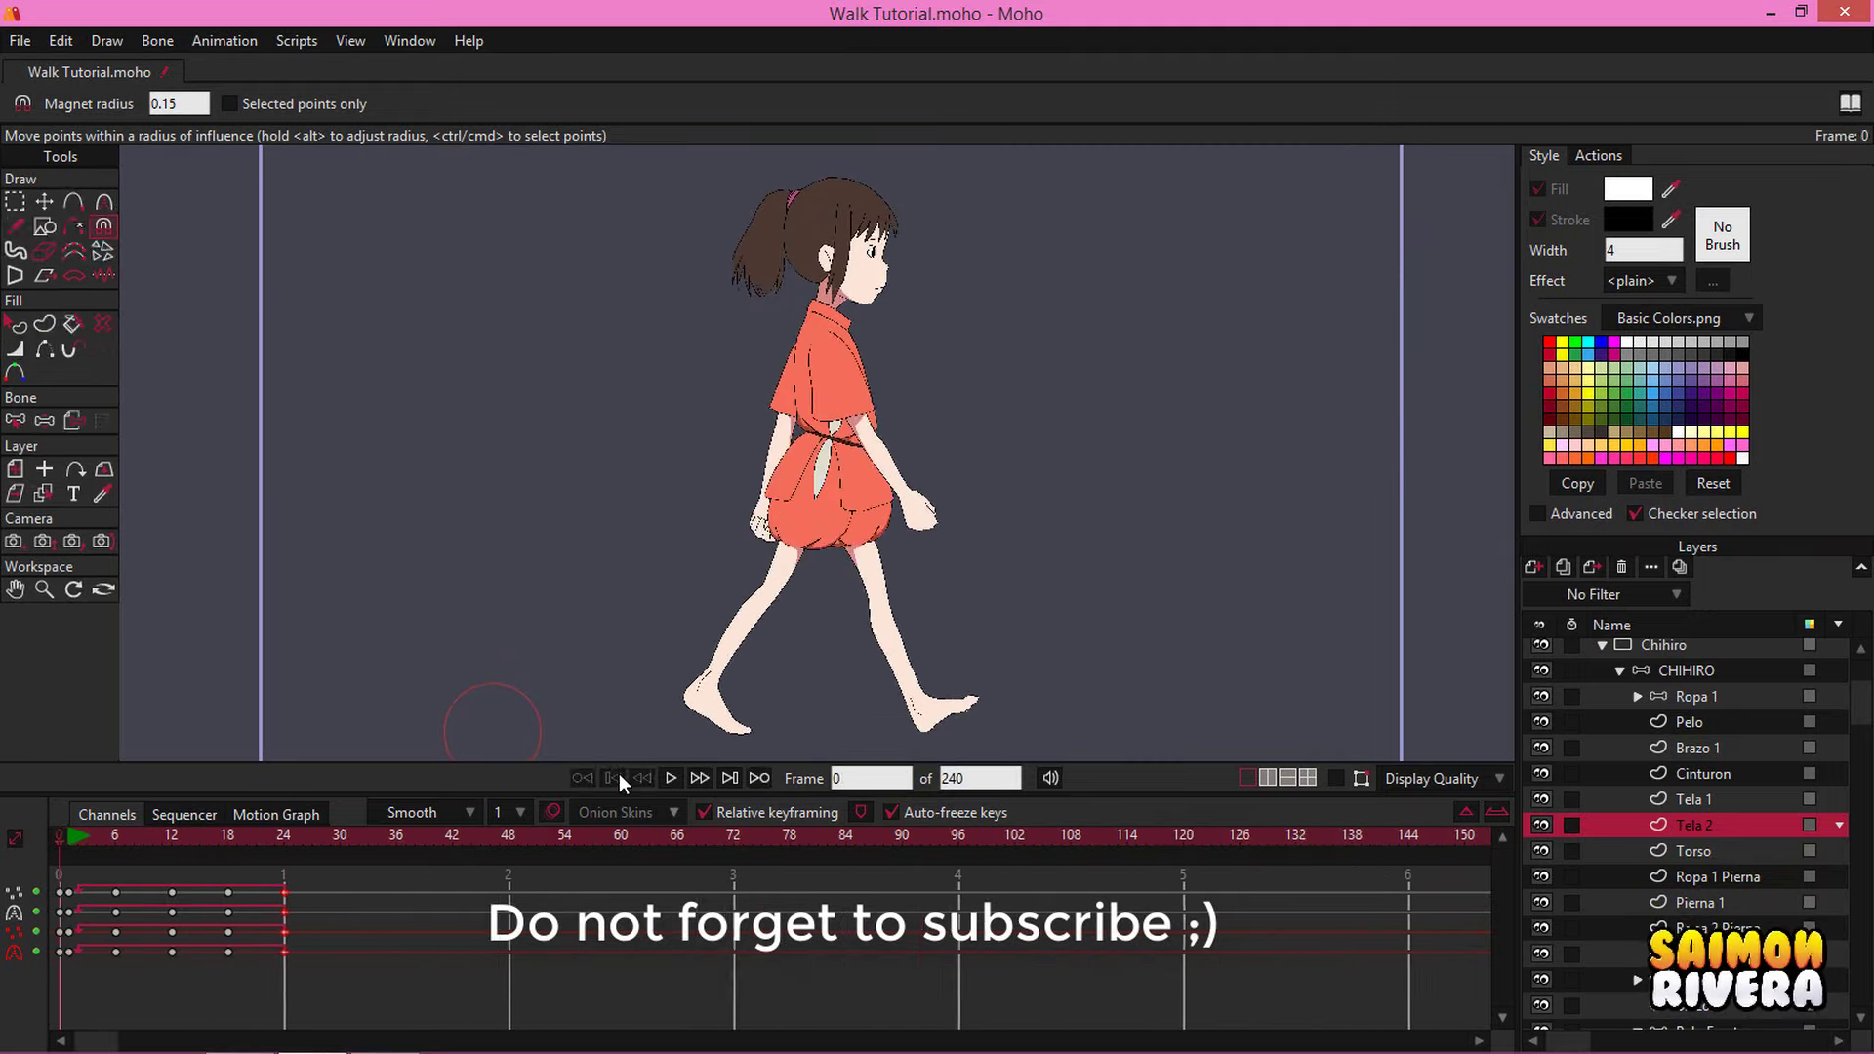